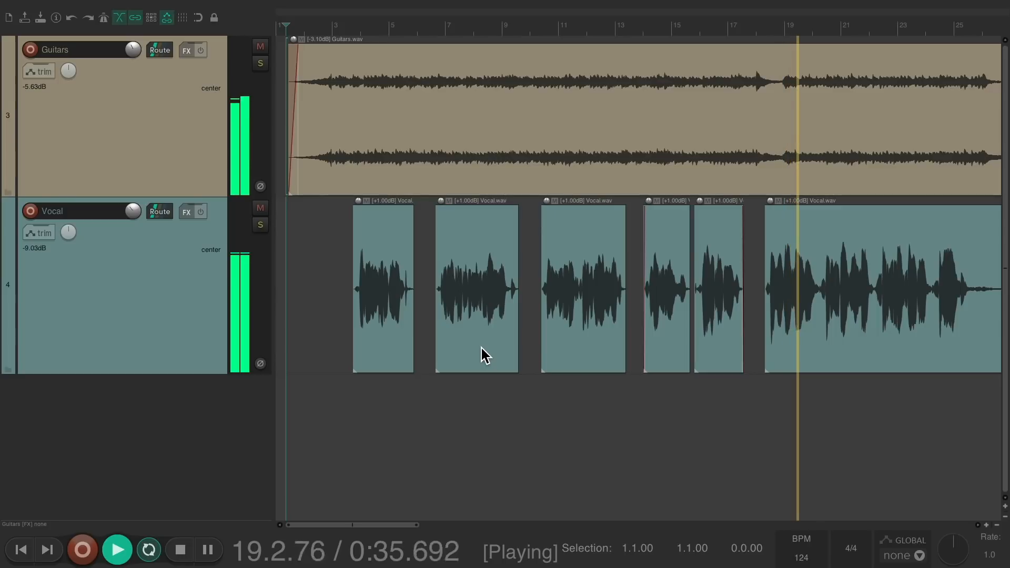
Step: Play the mix with the stretched Guitars and Vocal layers and inspect the ReaEQ settings on track 7
{"action": "key", "text": "space"}
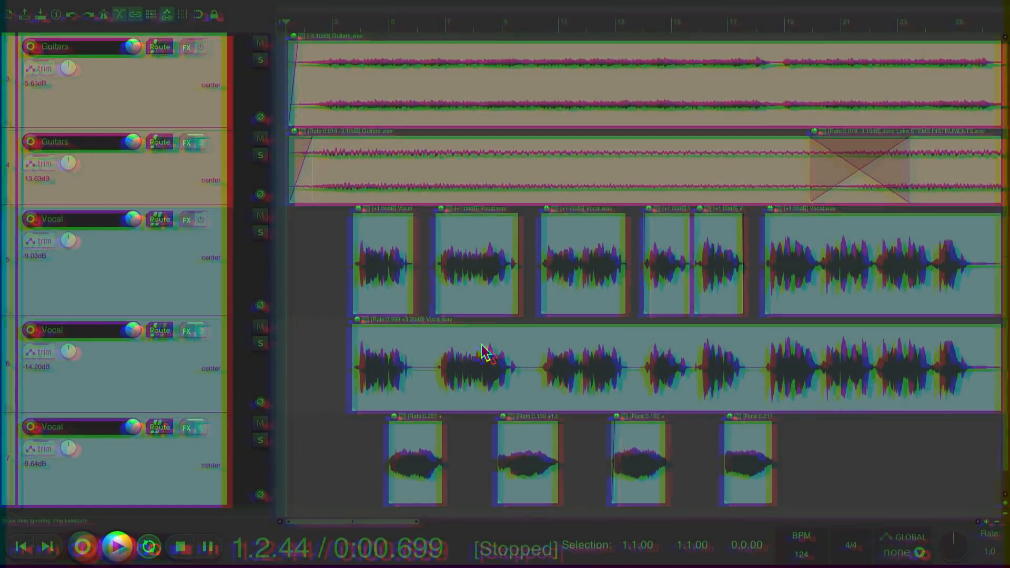
{"action": "key", "text": "space"}
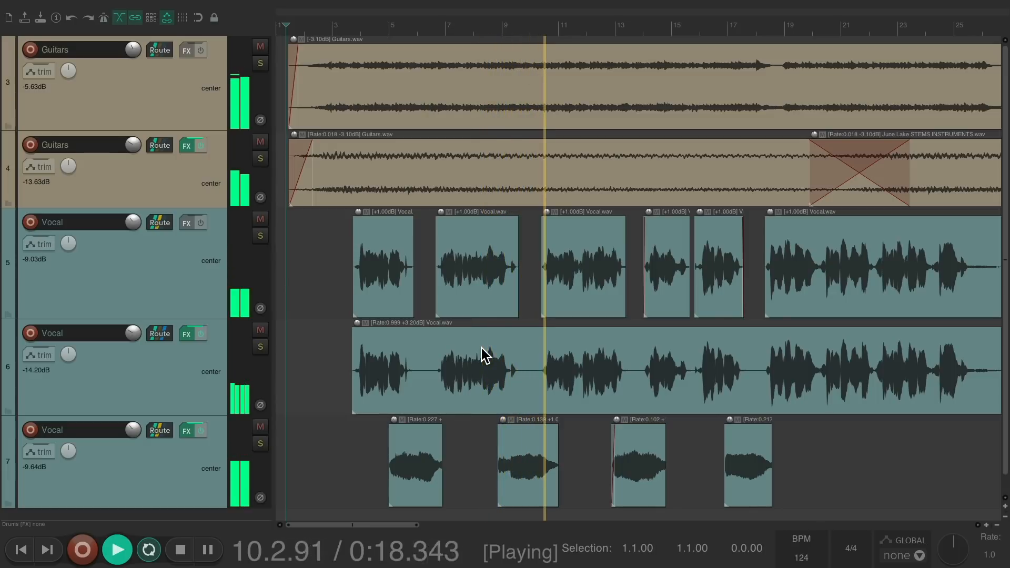
{"action": "right_click", "coordinate": [189, 439]}
{"action": "left_click", "coordinate": [190, 445]}
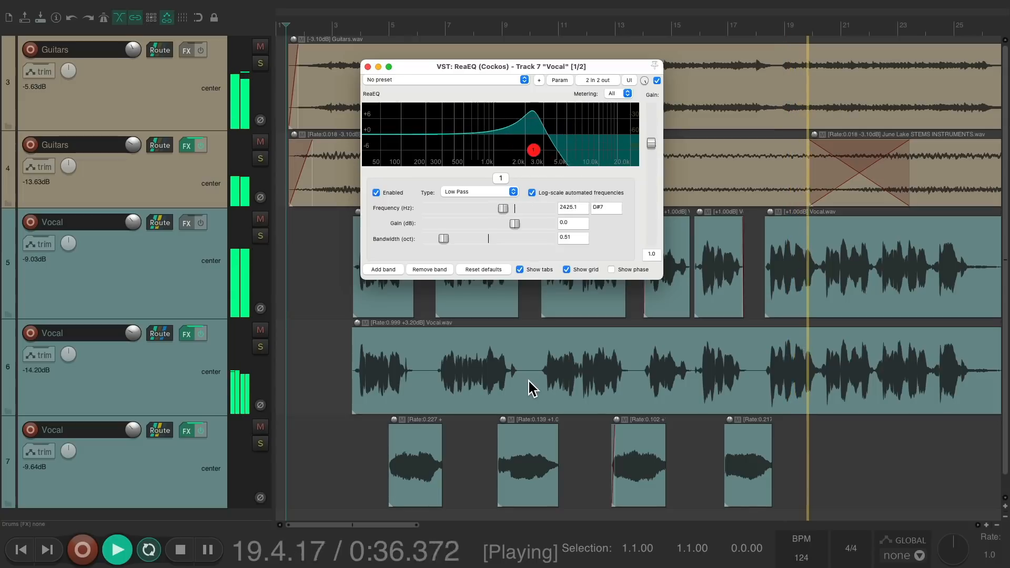
{"action": "key", "text": "space"}
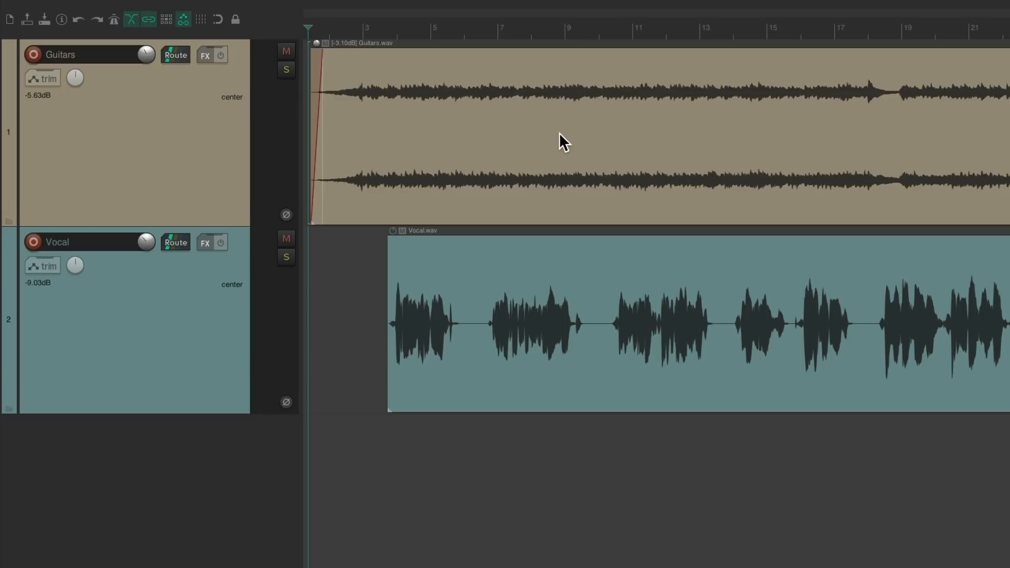
Step: Solo the Guitars track and listen to its final chord just before bar 114
{"action": "scroll", "coordinate": [656, 165], "scroll_direction": "right", "scroll_amount": 20}
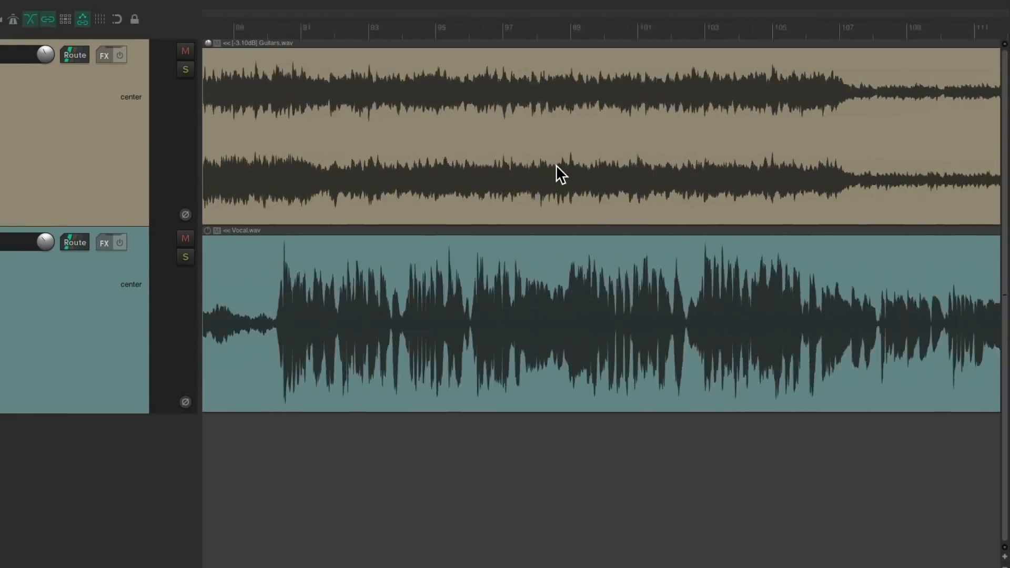
{"action": "scroll", "coordinate": [556, 166], "scroll_direction": "right", "scroll_amount": 8}
{"action": "scroll", "coordinate": [481, 189], "scroll_direction": "up", "scroll_amount": 5}
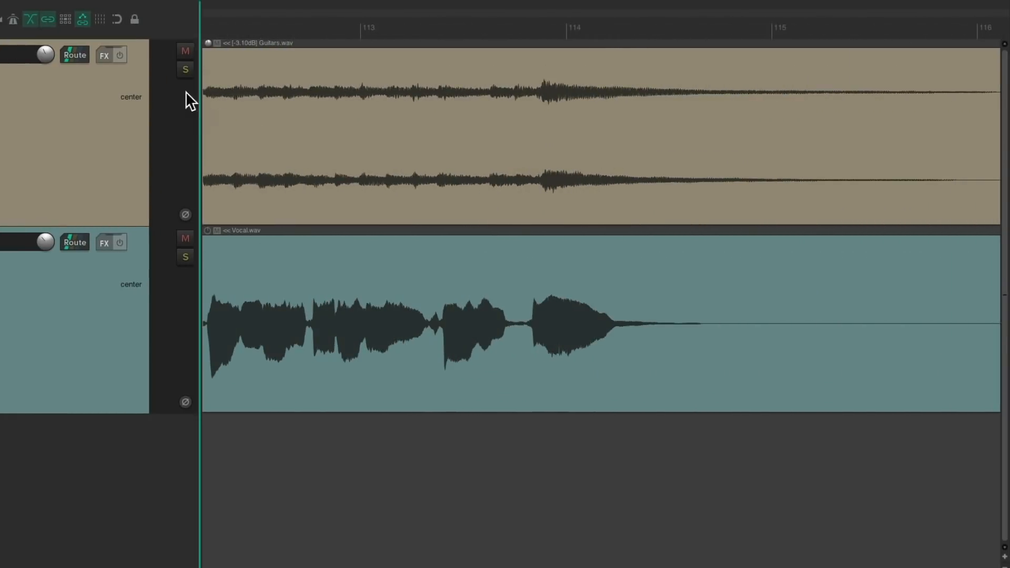
{"action": "left_click", "coordinate": [180, 71]}
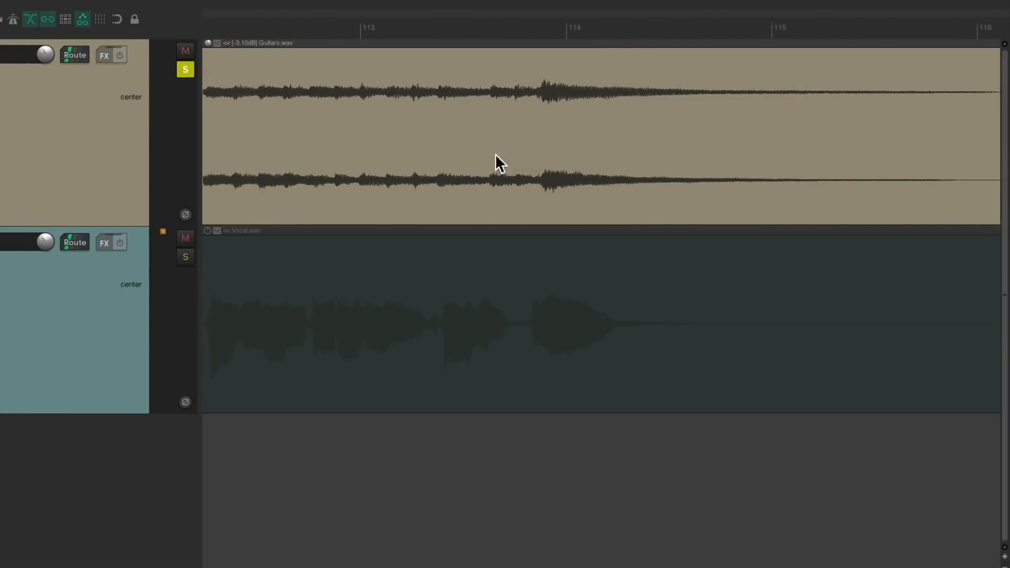
{"action": "left_click", "coordinate": [537, 25]}
{"action": "key", "text": "space"}
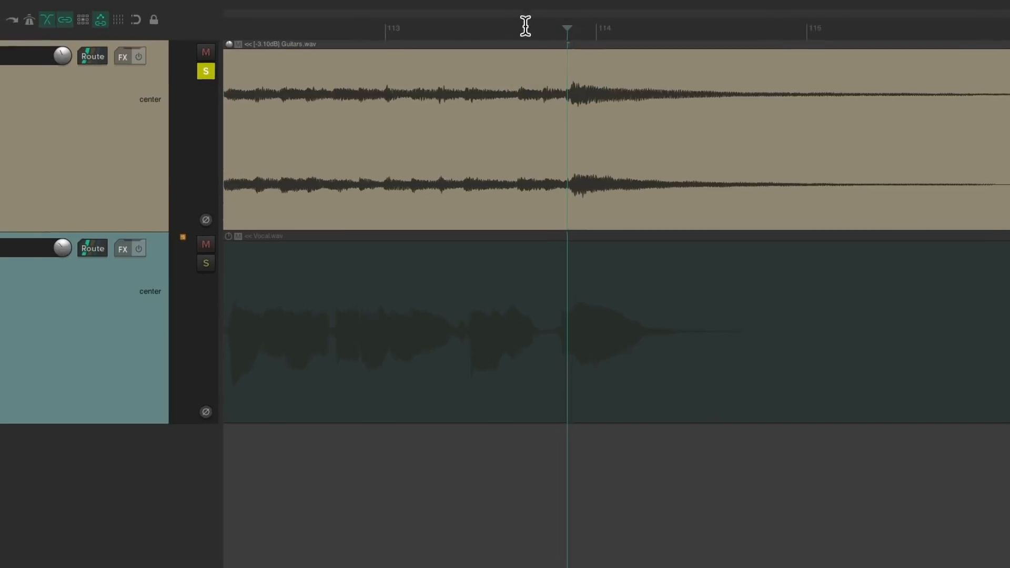
Step: Duplicate the Guitars track and delete the audio item from the duplicate
{"action": "right_click", "coordinate": [87, 130]}
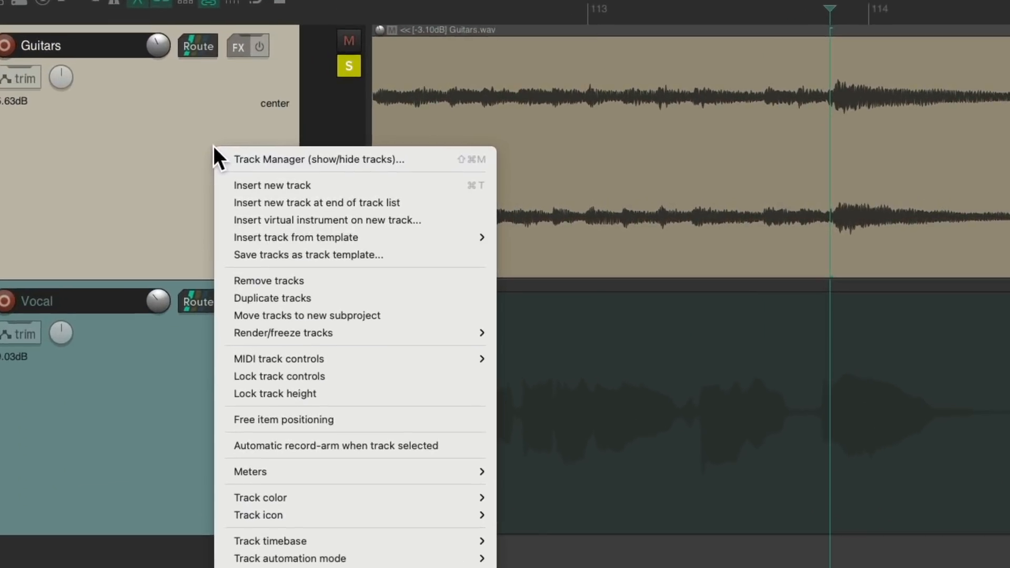
{"action": "left_click", "coordinate": [243, 297]}
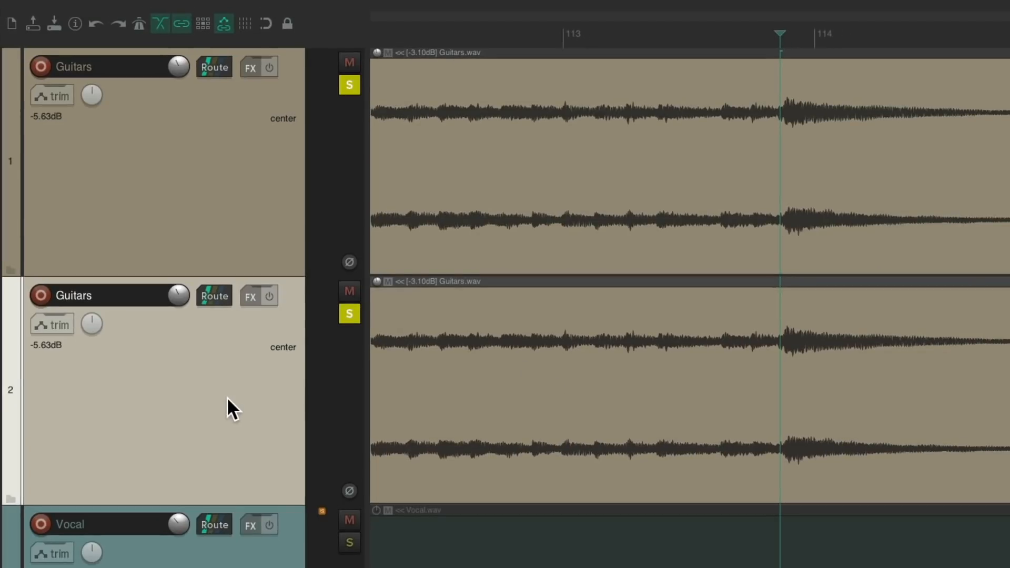
{"action": "left_click", "coordinate": [563, 374]}
{"action": "key", "text": "Delete"}
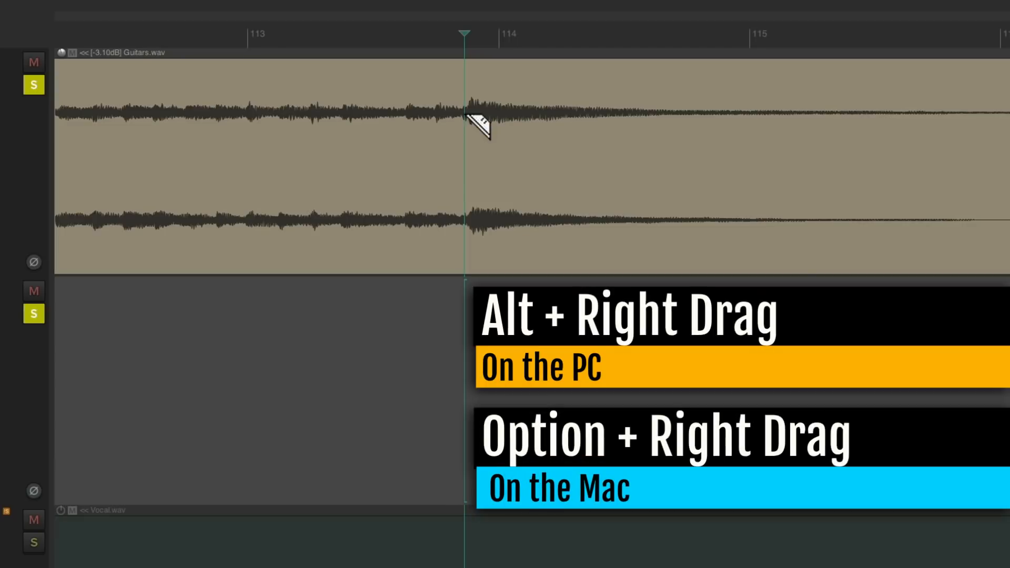
Step: Select the final guitar chord from just before bar 114 to bar 115 with a razor edit and copy it onto the duplicate track
{"action": "left_click_drag", "start_coordinate": [467, 113], "coordinate": [754, 116]}
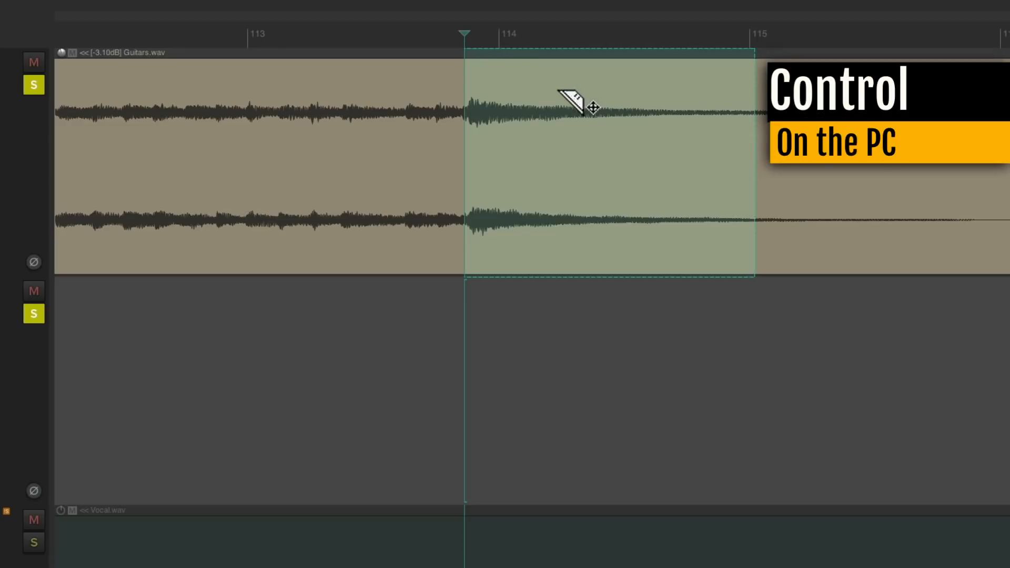
{"action": "left_click_drag", "start_coordinate": [560, 92], "coordinate": [515, 408]}
{"action": "left_click", "coordinate": [421, 394]}
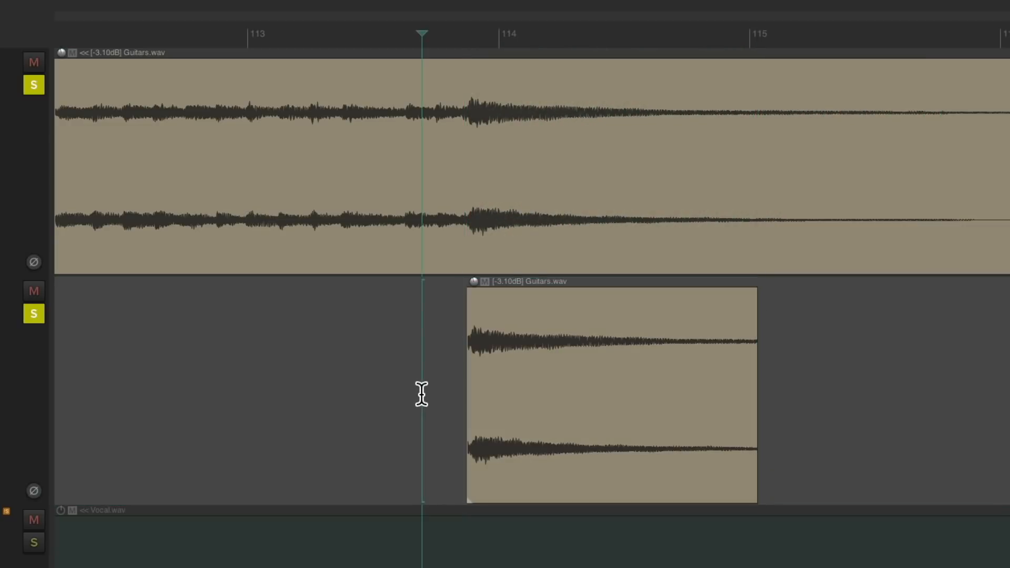
Step: Play the copied chord with only the duplicate Guitars track soloed, and unsolo the track
{"action": "left_click", "coordinate": [33, 85]}
{"action": "key", "text": "space"}
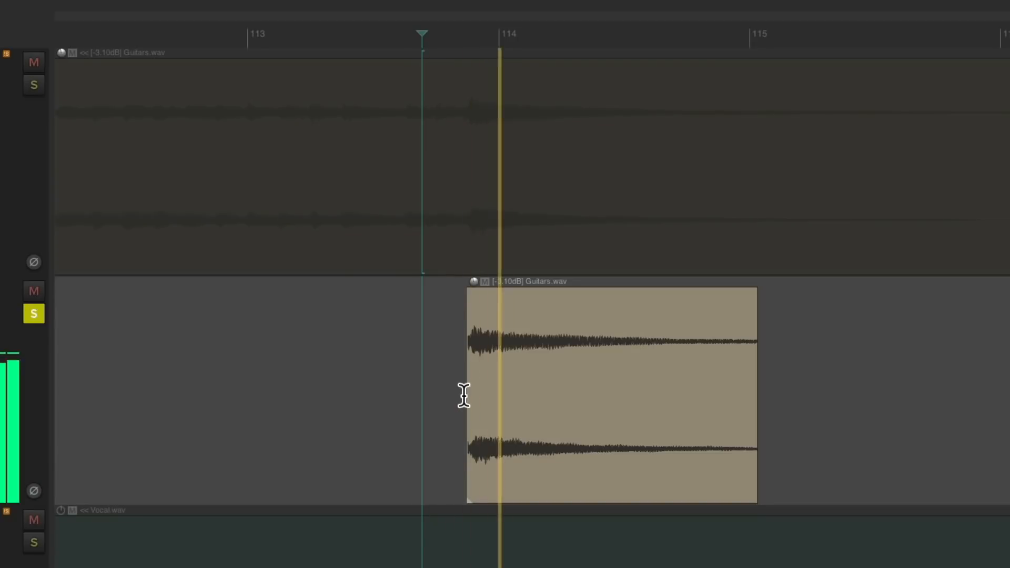
{"action": "key", "text": "space"}
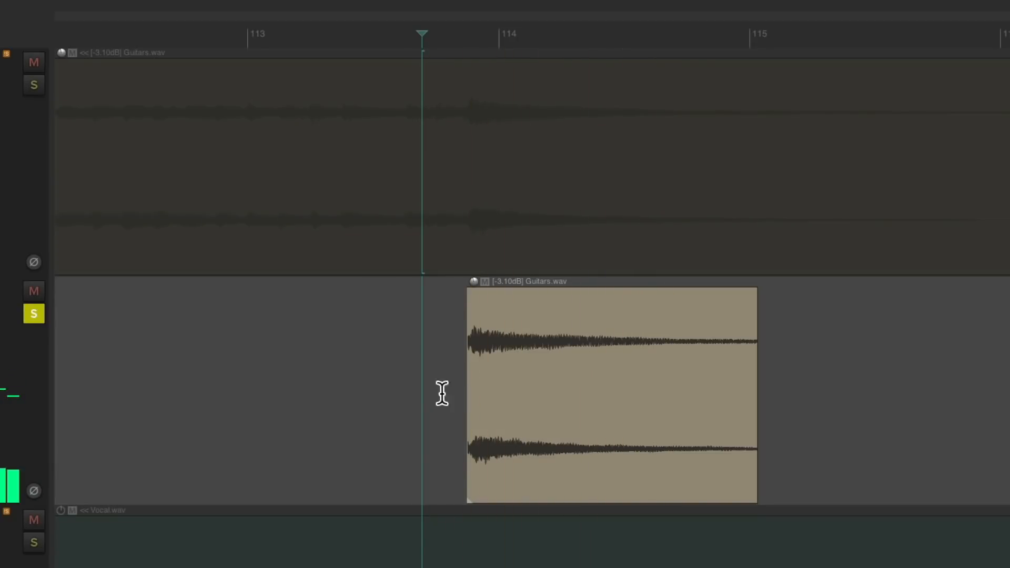
{"action": "left_click", "coordinate": [35, 315]}
Step: Cut the chord item and paste it on the duplicate Guitars track where the original guitar audio begins
{"action": "left_click", "coordinate": [570, 333]}
{"action": "key", "text": "Delete"}
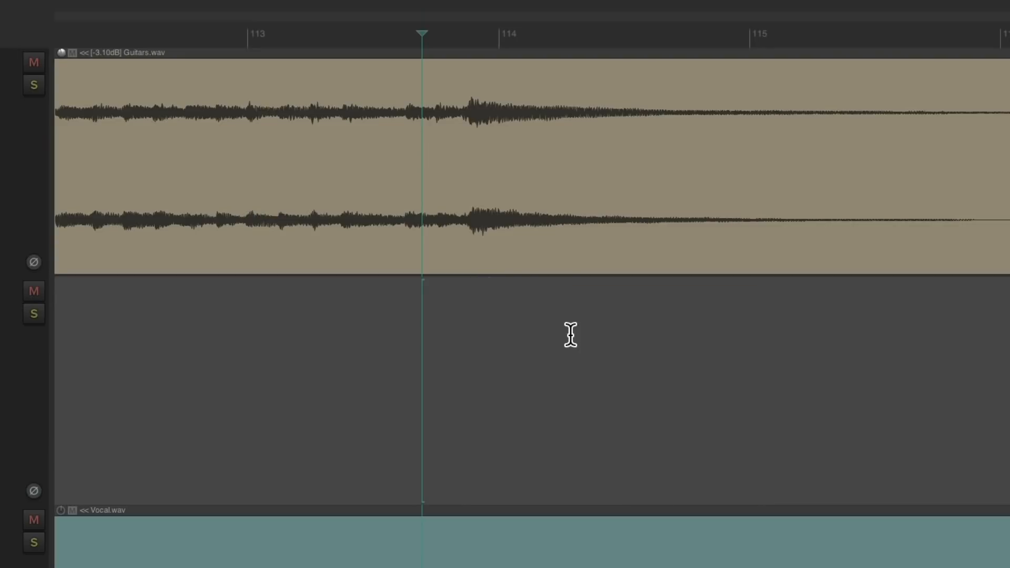
{"action": "key", "text": "Home"}
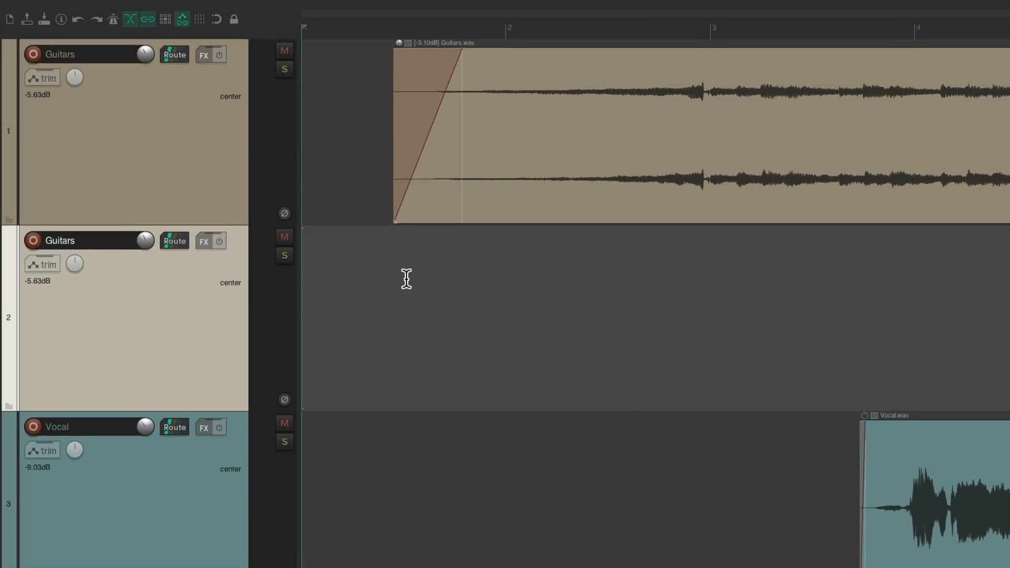
{"action": "left_click", "coordinate": [392, 286]}
{"action": "key", "text": "ctrl+v"}
Step: Time-stretch the pasted chord item so that it extends to the end of the song, near bar 116
{"action": "scroll", "coordinate": [577, 336], "scroll_direction": "down", "scroll_amount": 6}
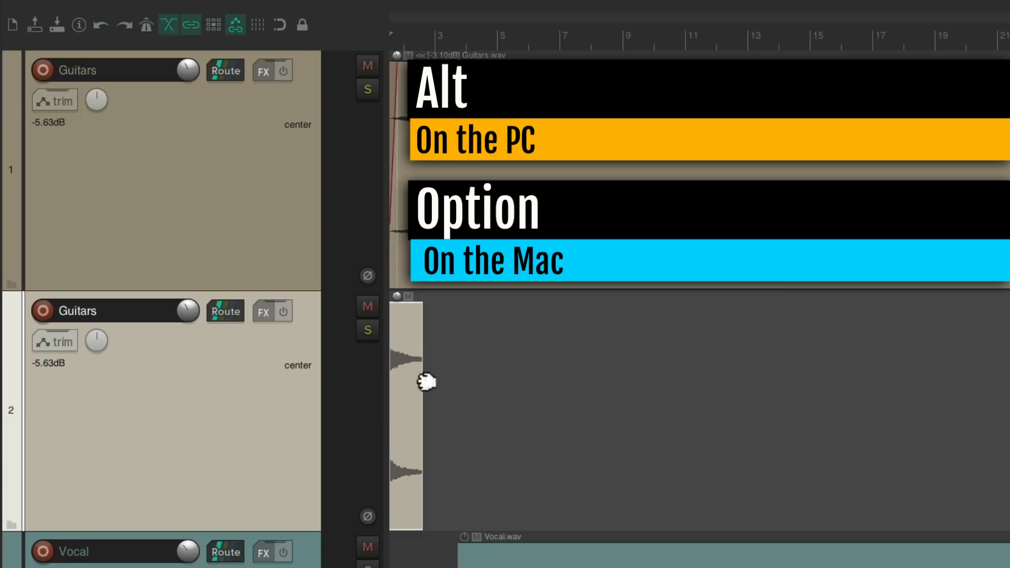
{"action": "left_click_drag", "start_coordinate": [427, 382], "coordinate": [841, 284]}
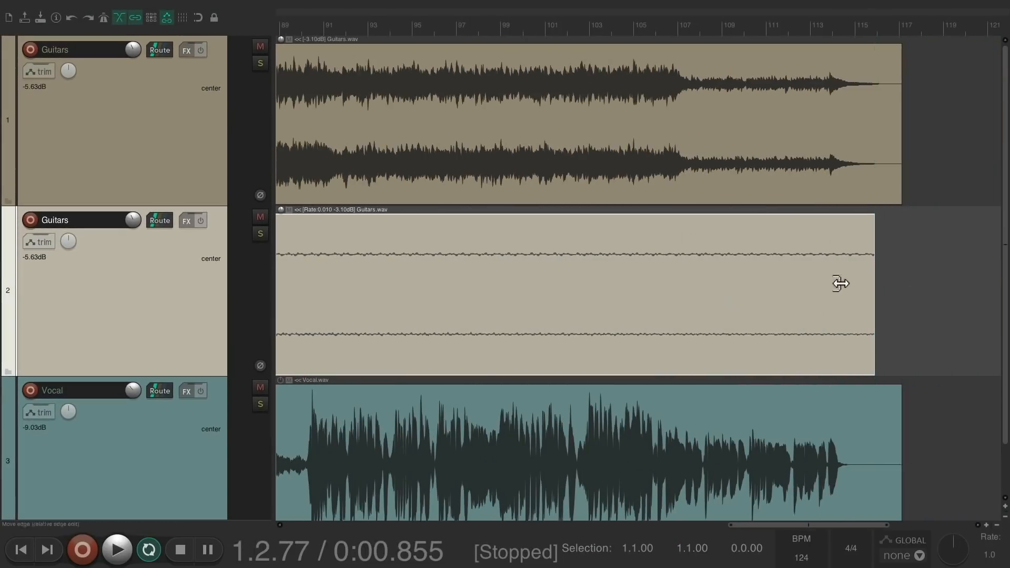
Step: Solo the duplicate Guitars track and listen to the stretched chord from its beginning
{"action": "scroll", "coordinate": [510, 322], "scroll_direction": "left", "scroll_amount": 20}
{"action": "scroll", "coordinate": [277, 257], "scroll_direction": "up", "scroll_amount": 8}
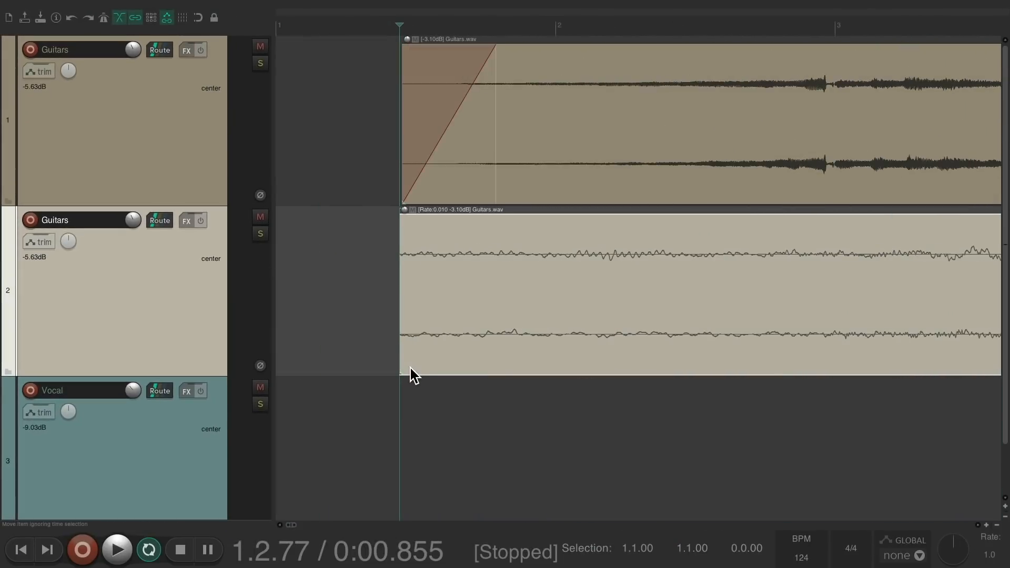
{"action": "left_click", "coordinate": [387, 316]}
{"action": "left_click", "coordinate": [260, 234]}
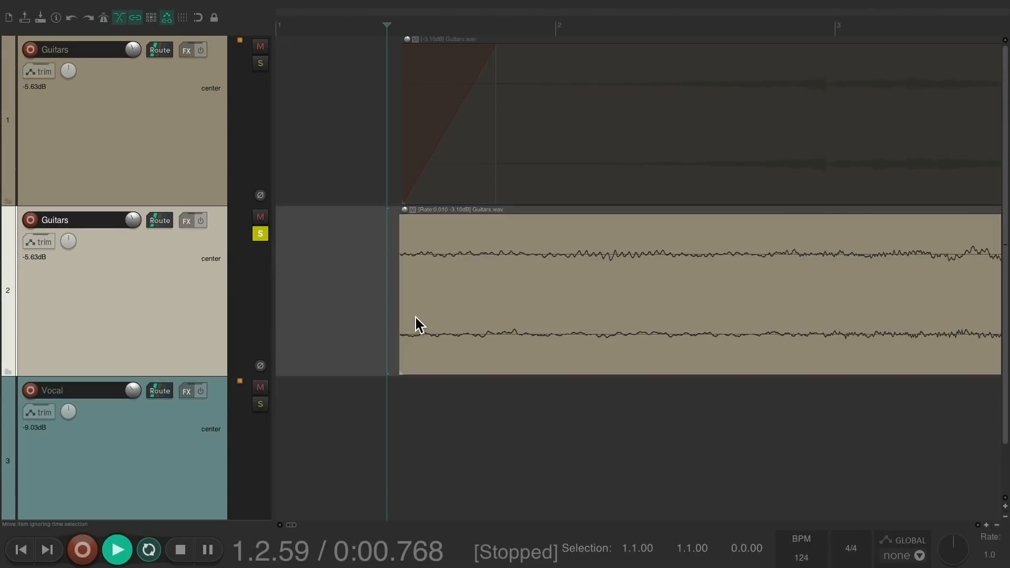
{"action": "key", "text": "space"}
{"action": "scroll", "coordinate": [450, 288], "scroll_direction": "down", "scroll_amount": 6}
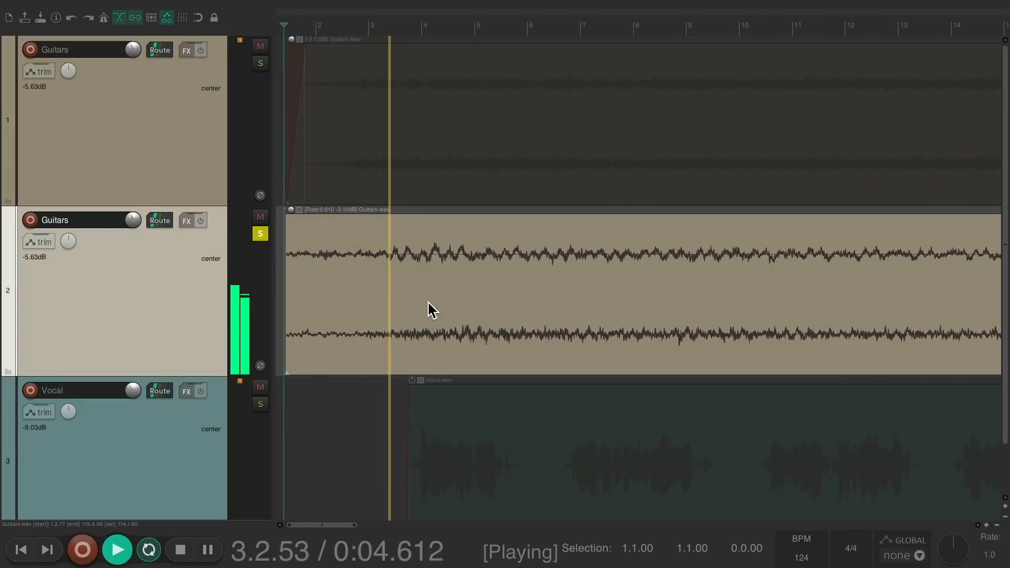
{"action": "key", "text": "space"}
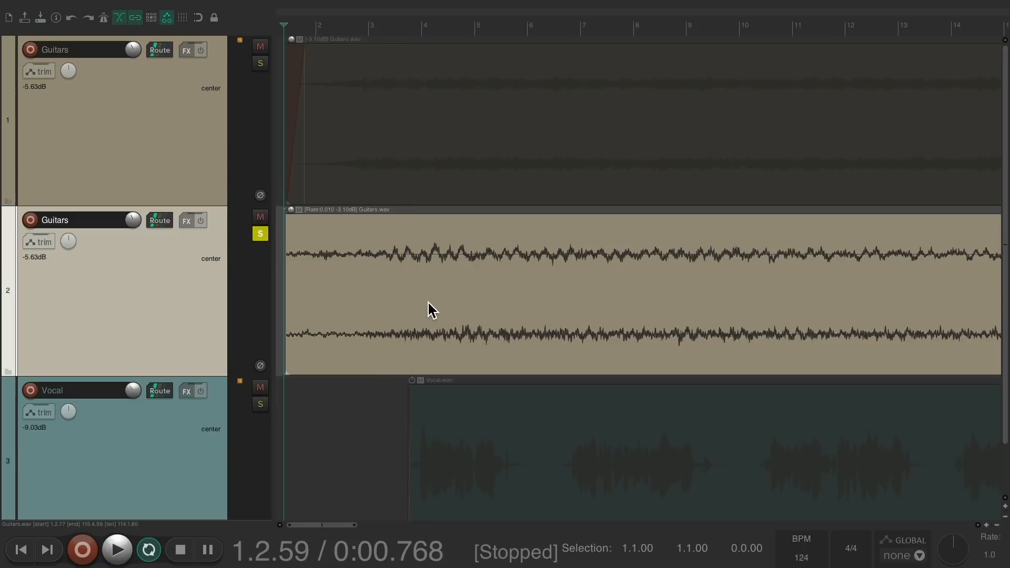
Step: Set the stretched item's take pitch shift/time stretch mode to Rrreeeaaa
{"action": "double_click", "coordinate": [401, 238]}
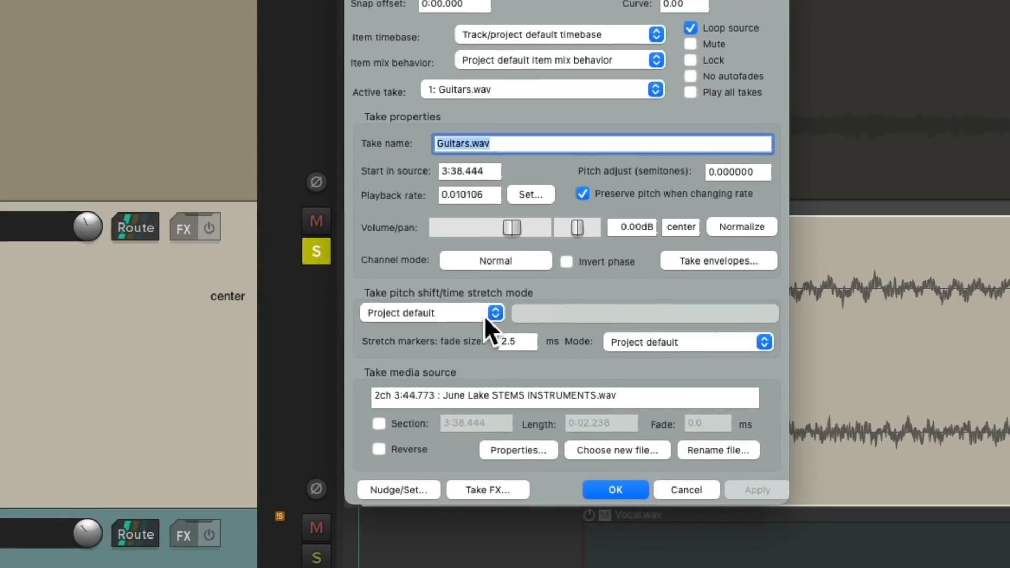
{"action": "left_click", "coordinate": [448, 384]}
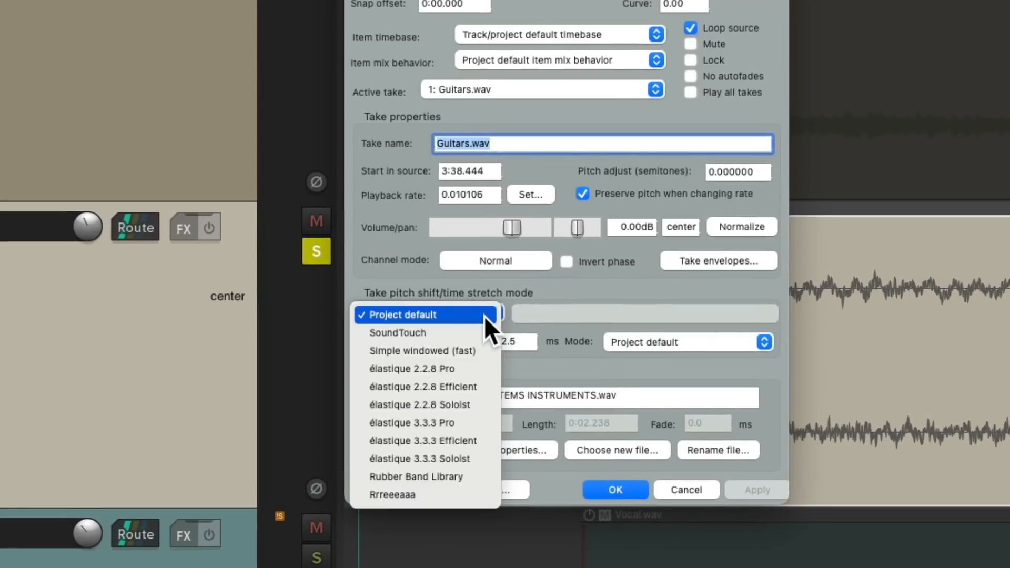
{"action": "left_click", "coordinate": [480, 491]}
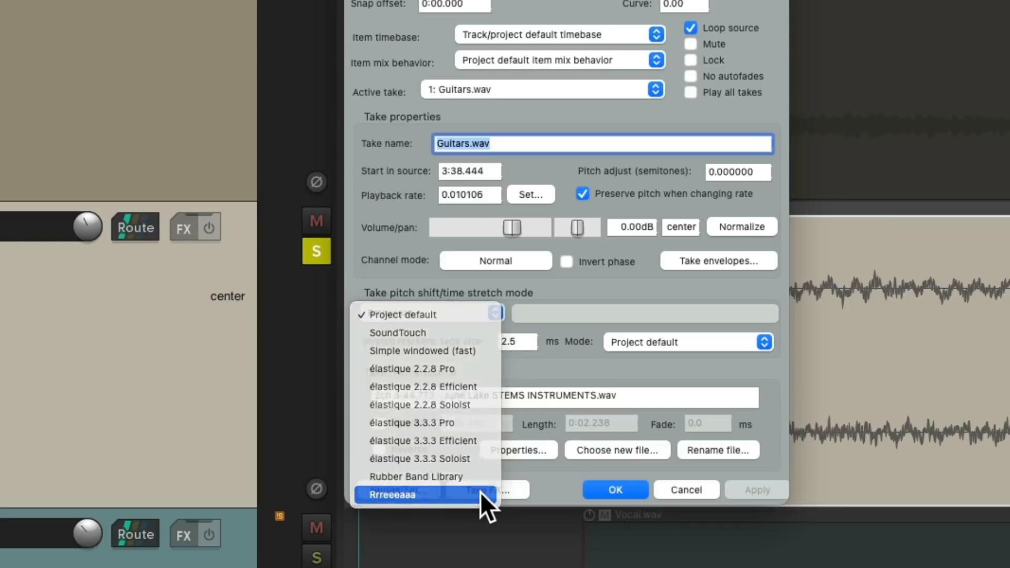
{"action": "left_click", "coordinate": [610, 490]}
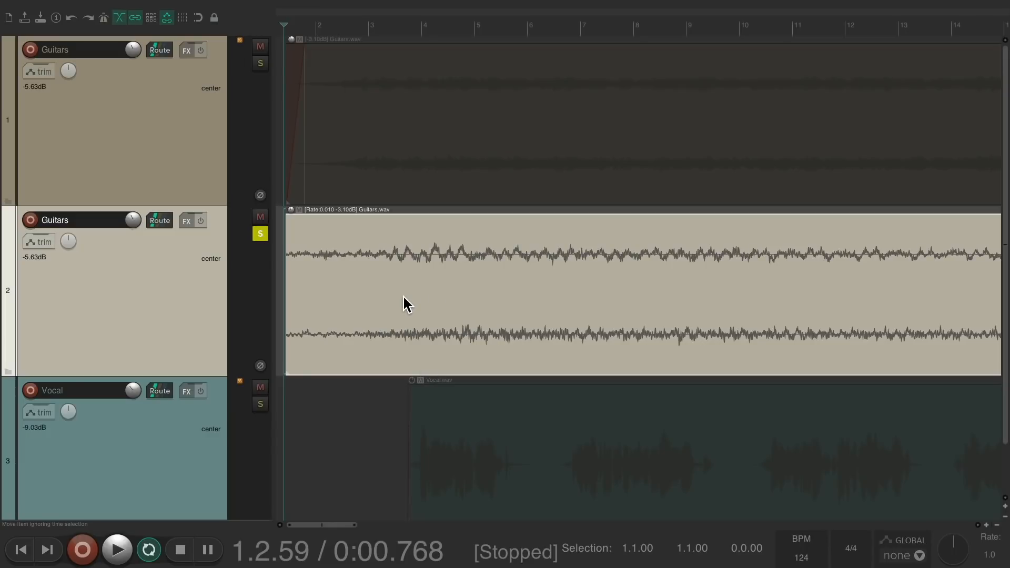
Step: Play the stretched chord and add a fade-in at its start that ends just past bar 2
{"action": "key", "text": "space"}
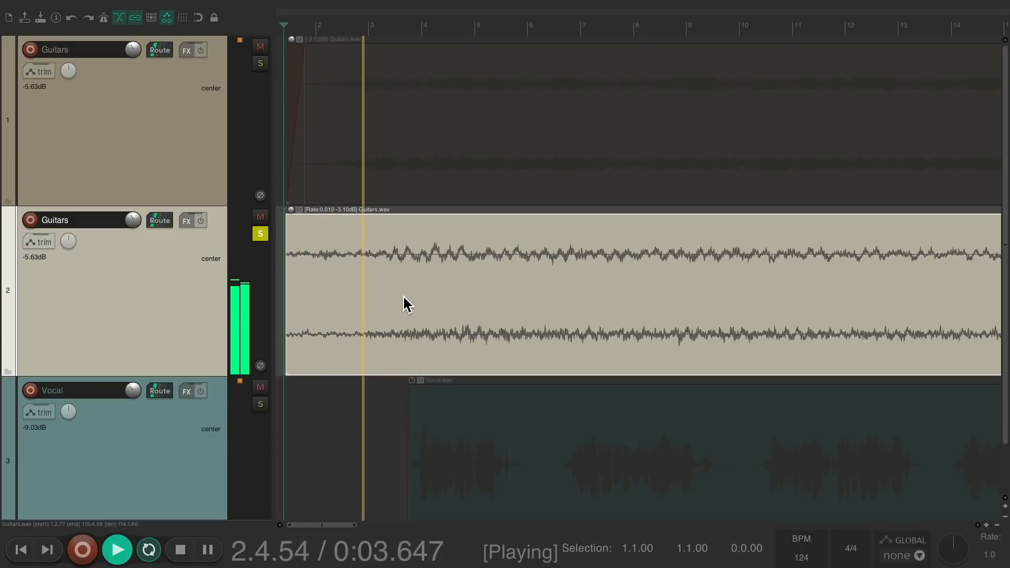
{"action": "left_click_drag", "start_coordinate": [287, 217], "coordinate": [322, 220]}
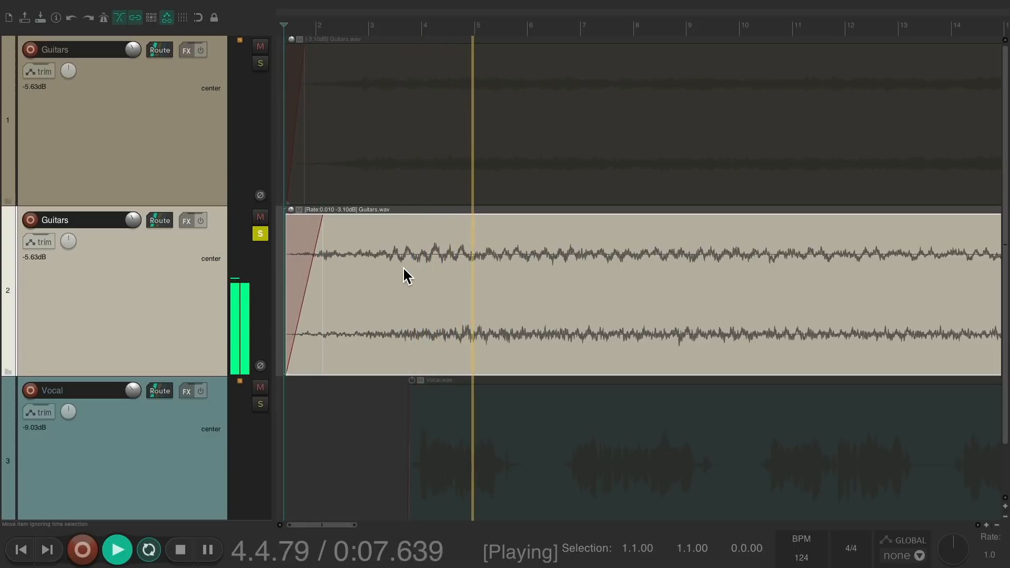
{"action": "scroll", "coordinate": [403, 267], "scroll_direction": "left", "scroll_amount": 1}
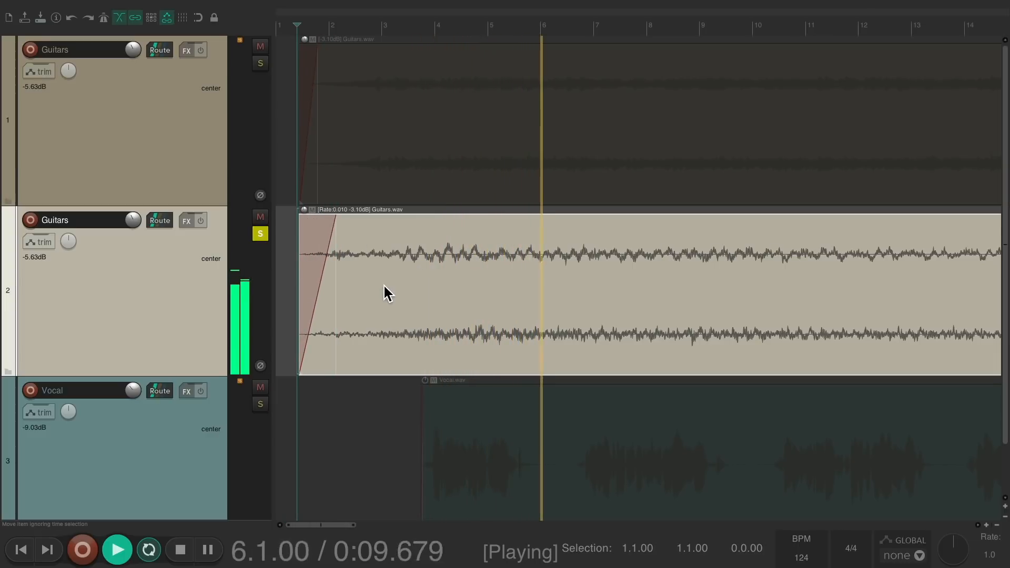
{"action": "key", "text": "space"}
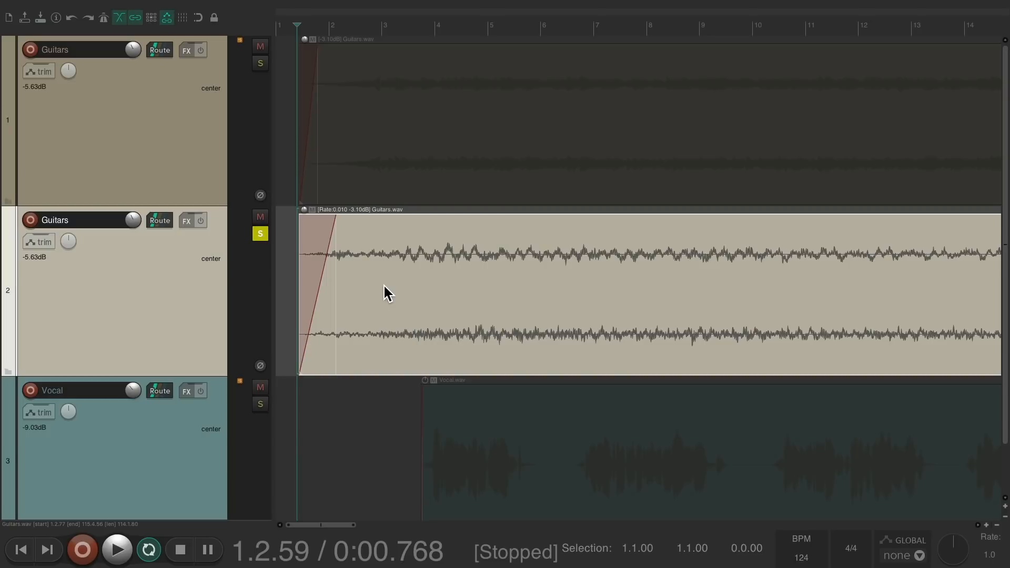
Step: Trim the stretched item's end to about bar 22 and place a copy after it, overlapping in a crossfade from about bar 21
{"action": "scroll", "coordinate": [484, 328], "scroll_direction": "down", "scroll_amount": 10}
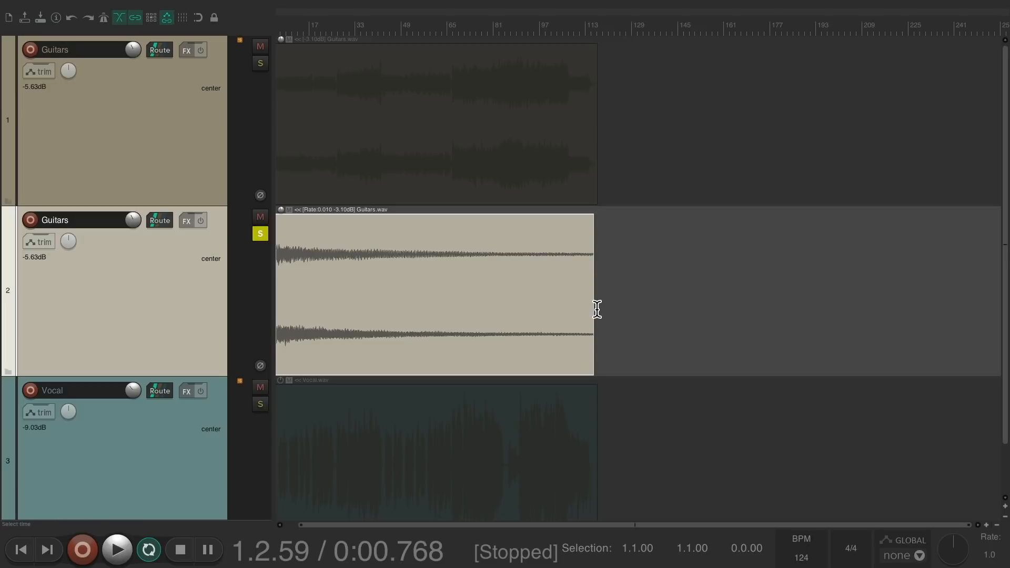
{"action": "left_click_drag", "start_coordinate": [583, 309], "coordinate": [347, 312]}
{"action": "scroll", "coordinate": [286, 334], "scroll_direction": "up", "scroll_amount": 8}
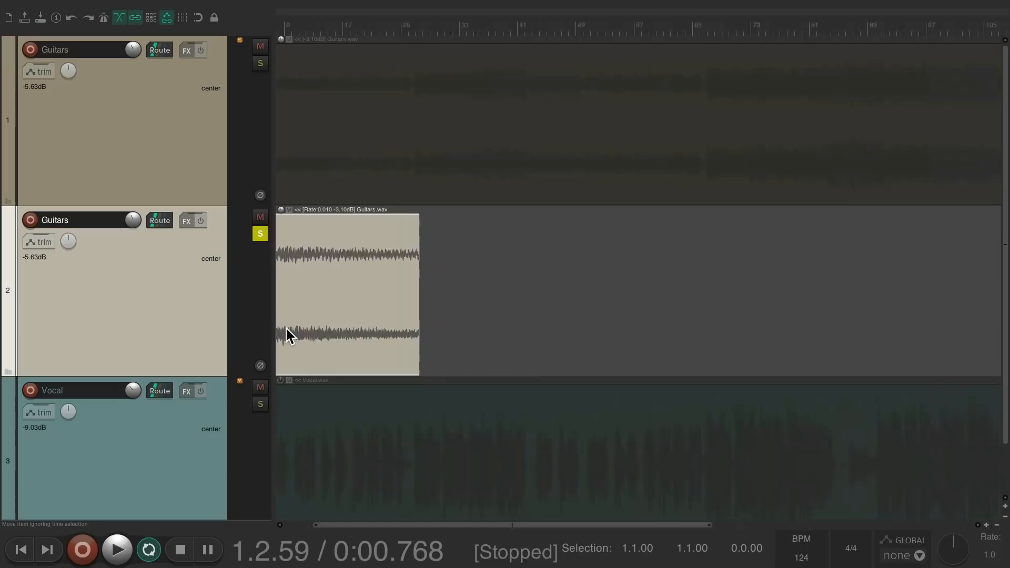
{"action": "left_click_drag", "start_coordinate": [536, 314], "coordinate": [485, 318]}
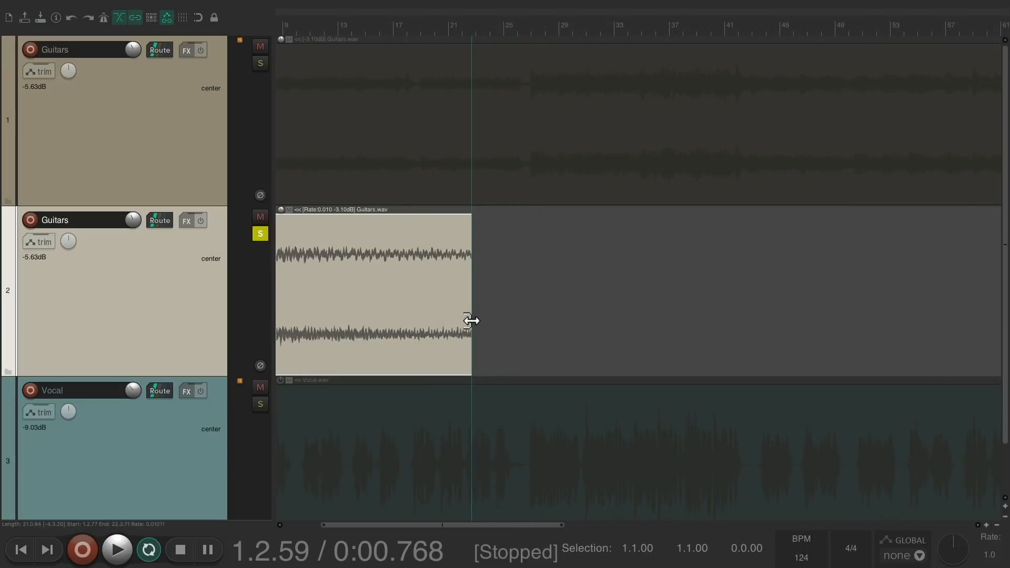
{"action": "left_click_drag", "start_coordinate": [333, 242], "coordinate": [608, 266]}
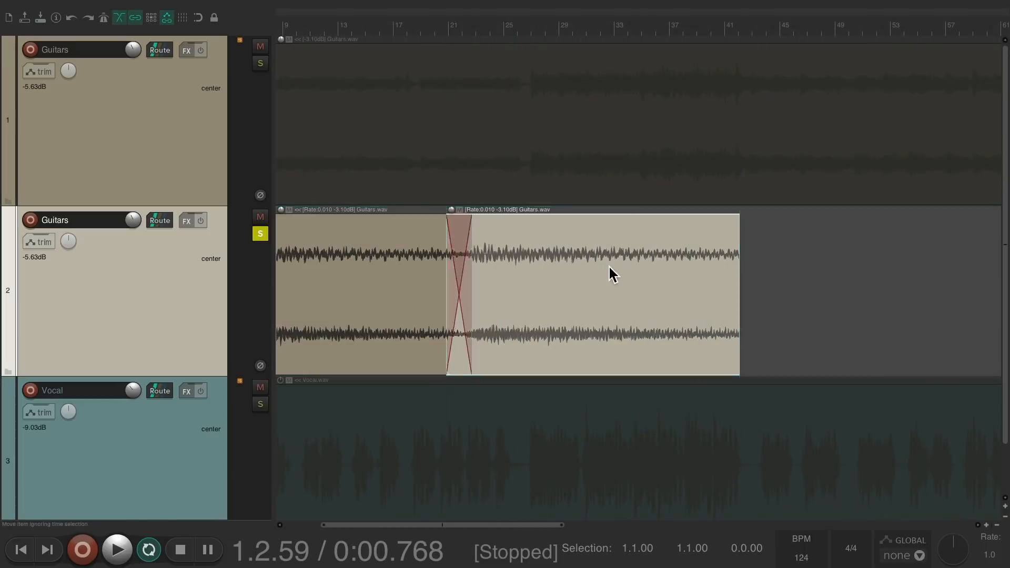
Step: Place further crossfaded copies of the stretched item on the duplicate Guitars track until about bar 120
{"action": "left_click_drag", "start_coordinate": [495, 238], "coordinate": [580, 235]}
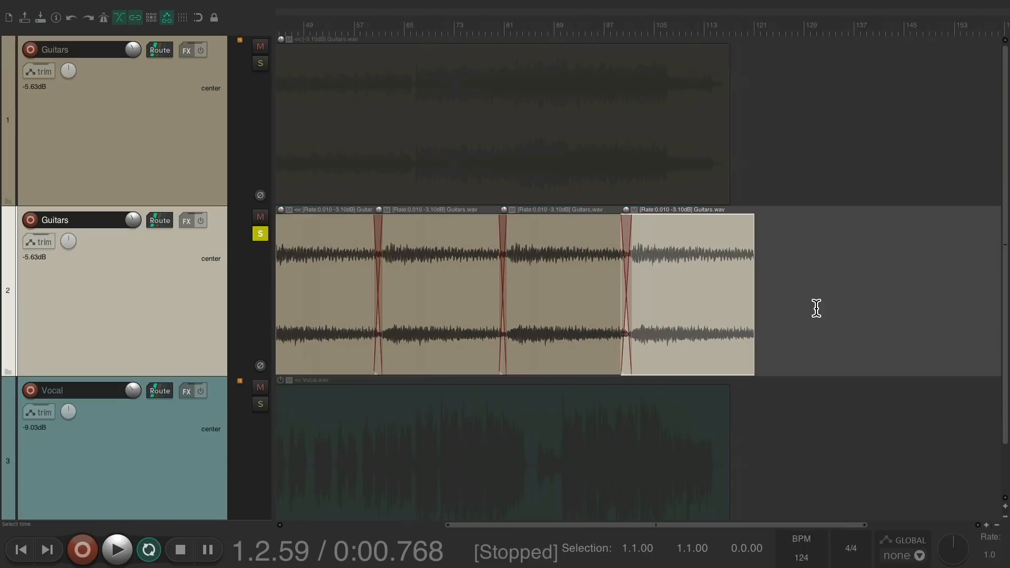
{"action": "scroll", "coordinate": [384, 297], "scroll_direction": "up", "scroll_amount": 10}
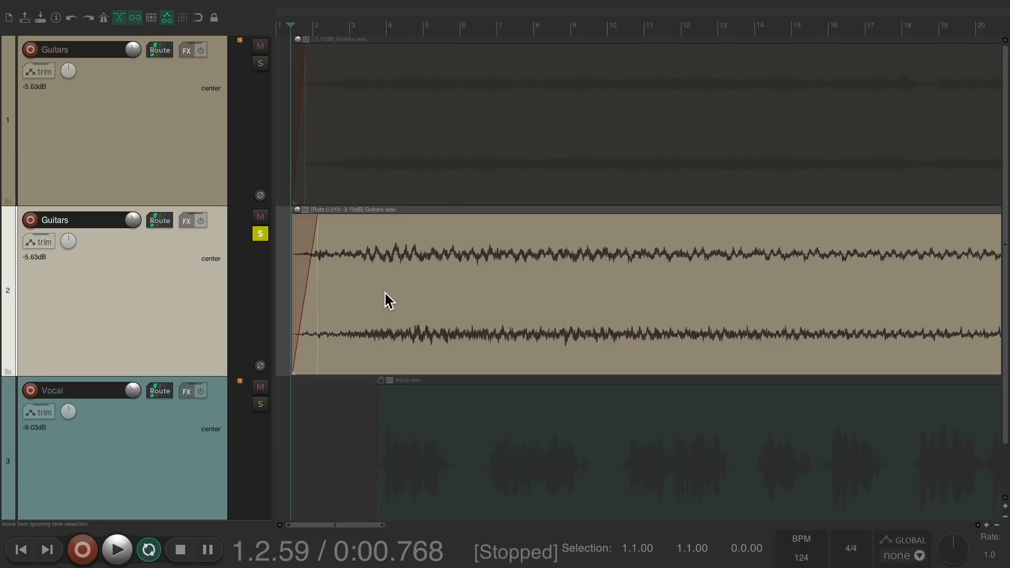
Step: Play the full mix from the start, compare it with the duplicate Guitars track soloed and muted, and lower that track's volume to -12.47 dB
{"action": "left_click", "coordinate": [265, 237]}
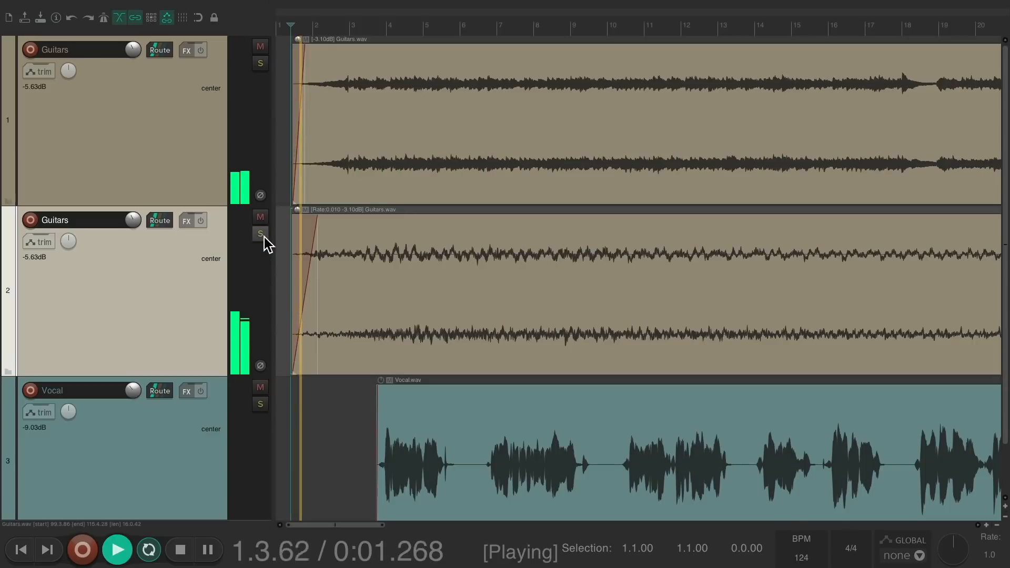
{"action": "left_click_drag", "start_coordinate": [133, 221], "coordinate": [132, 232]}
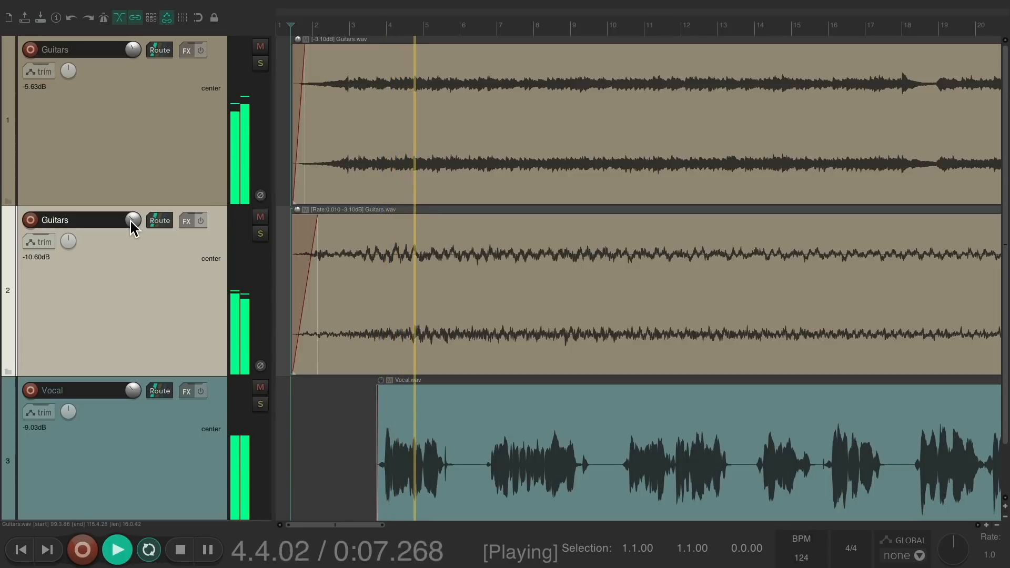
{"action": "left_click", "coordinate": [260, 234]}
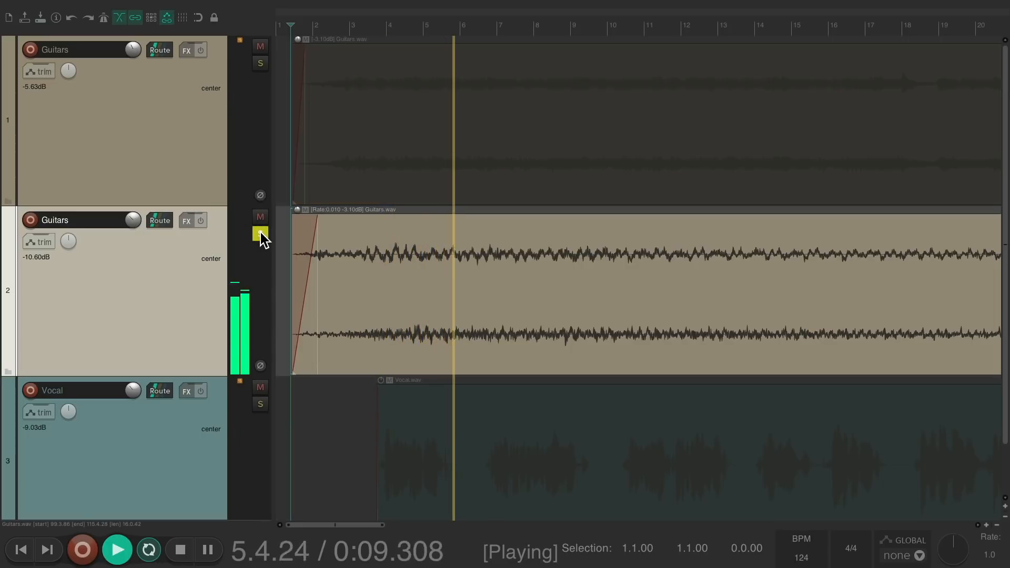
{"action": "left_click", "coordinate": [260, 234]}
{"action": "left_click", "coordinate": [261, 218]}
{"action": "left_click", "coordinate": [261, 217]}
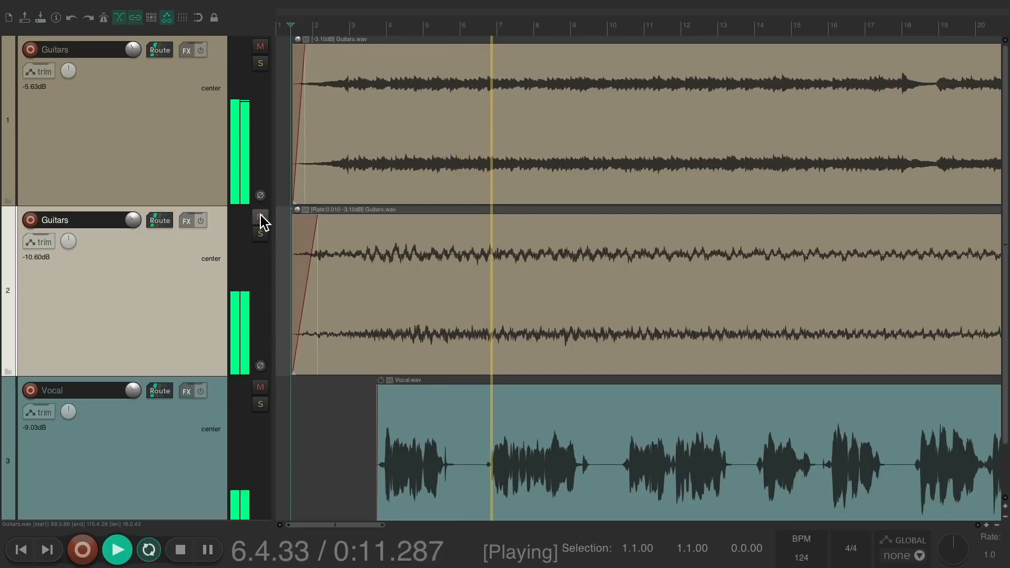
{"action": "left_click_drag", "start_coordinate": [133, 227], "coordinate": [133, 234]}
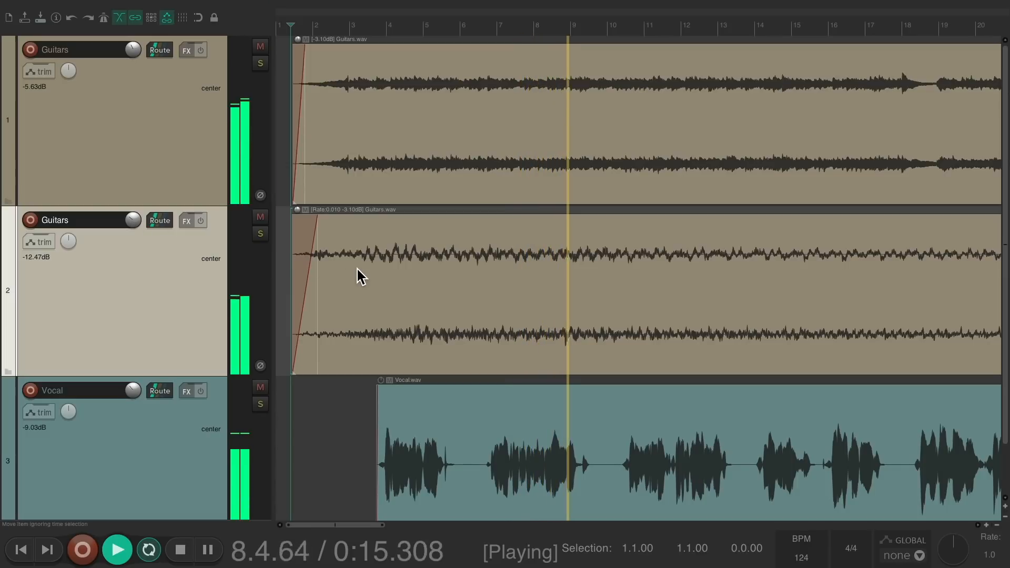
{"action": "key", "text": "space"}
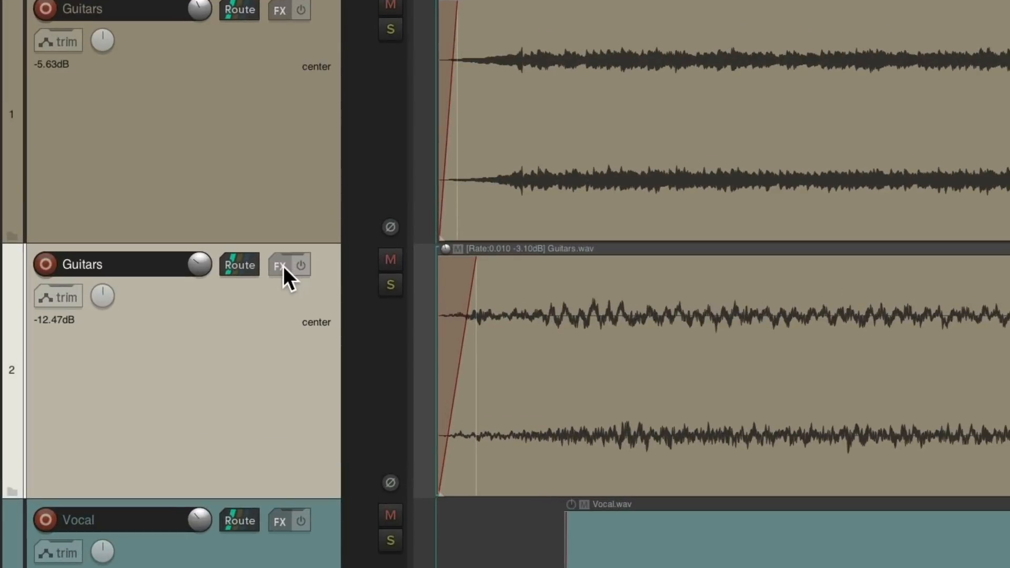
Step: Add the JS Channel Time Delayer effect to the duplicate Guitars track and set its right-channel delay to 45.0 ms
{"action": "left_click", "coordinate": [186, 221]}
{"action": "type", "text": "del"}
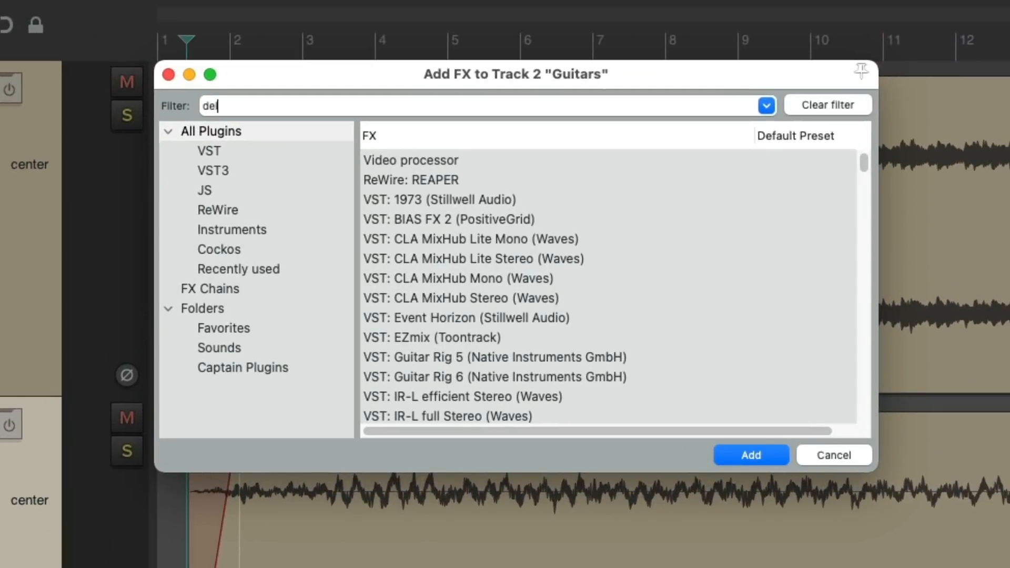
{"action": "type", "text": "ay"}
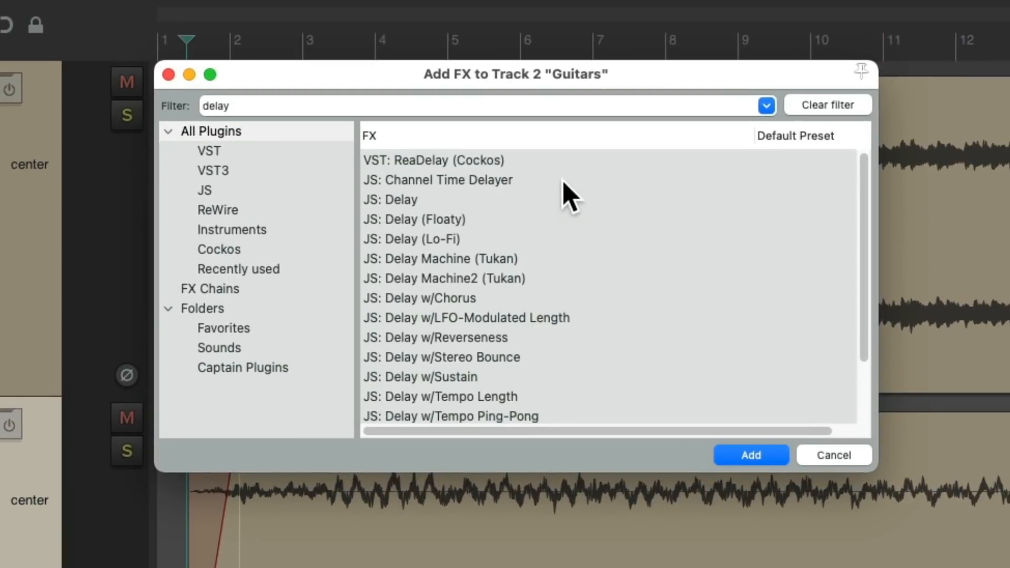
{"action": "left_click", "coordinate": [563, 182]}
{"action": "double_click", "coordinate": [542, 181]}
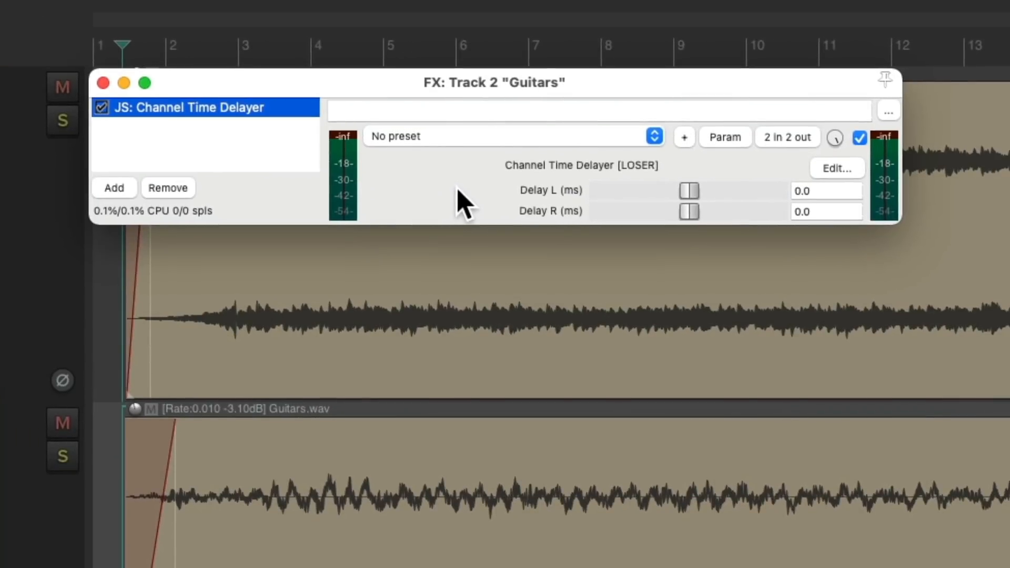
{"action": "left_click_drag", "start_coordinate": [684, 211], "coordinate": [714, 213]}
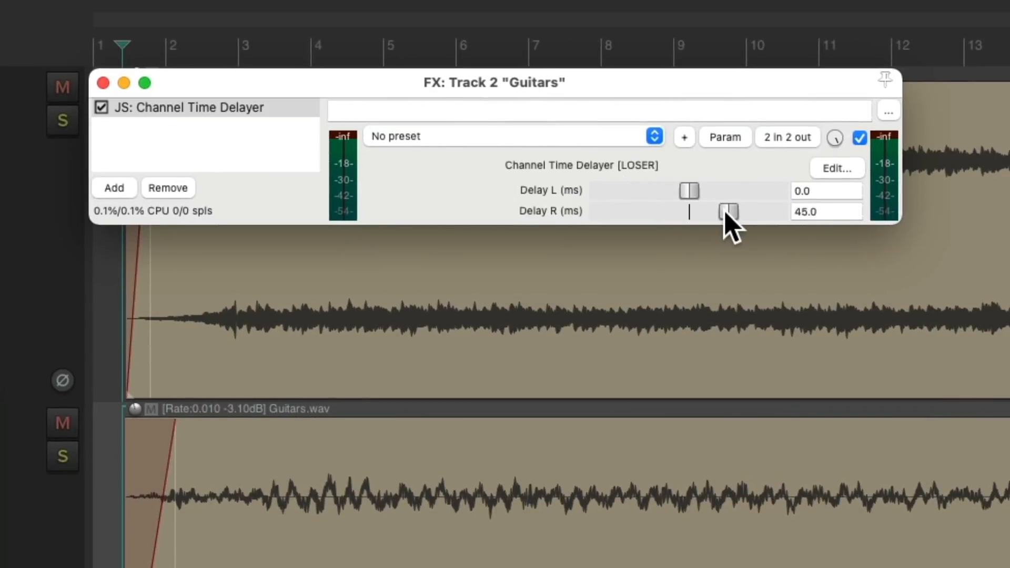
{"action": "left_click", "coordinate": [103, 82]}
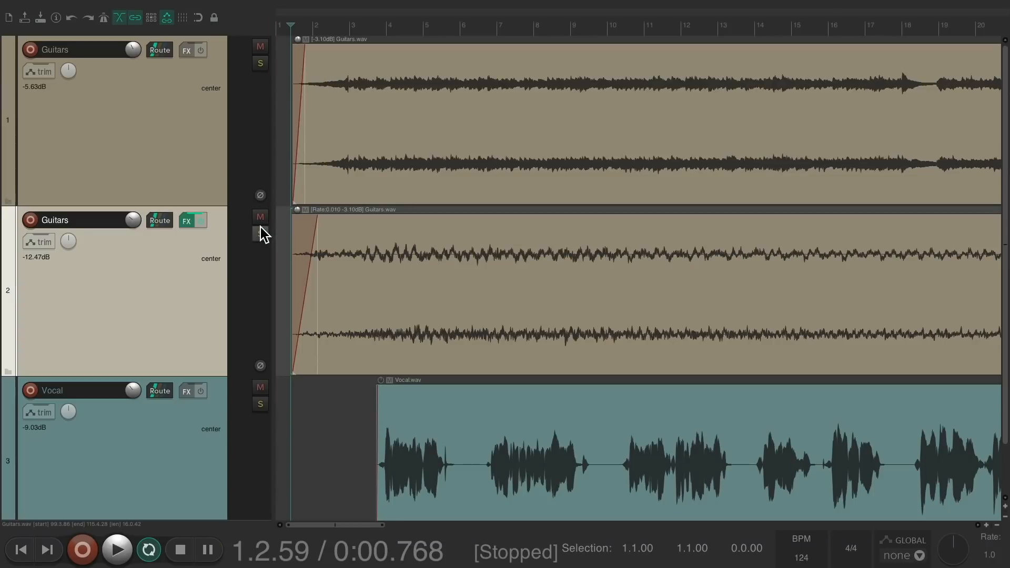
Step: Listen to the duplicate Guitars track soloed with the channel delay, and unsolo it
{"action": "left_click", "coordinate": [260, 233]}
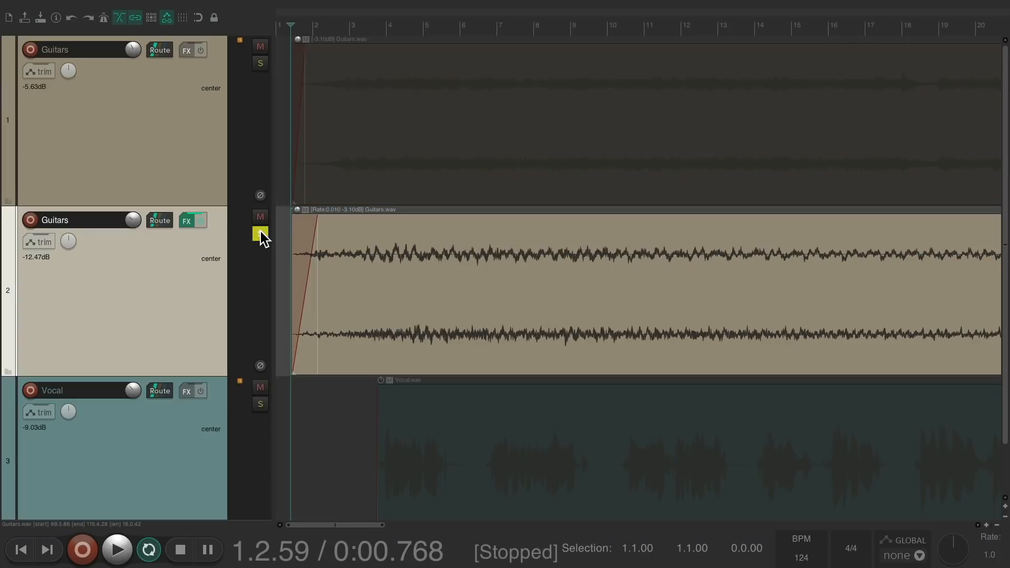
{"action": "key", "text": "space"}
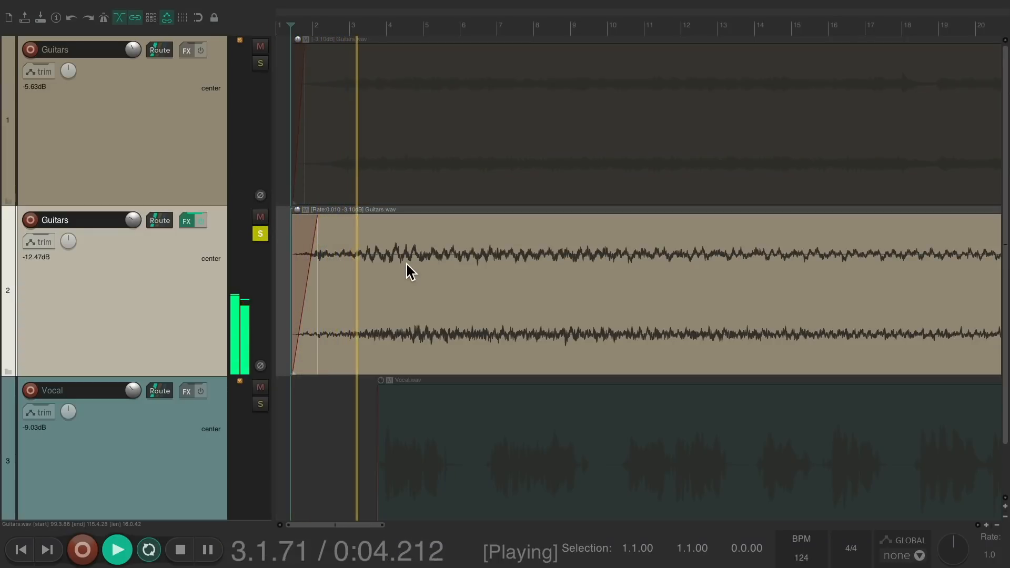
{"action": "key", "text": "space"}
{"action": "left_click", "coordinate": [260, 234]}
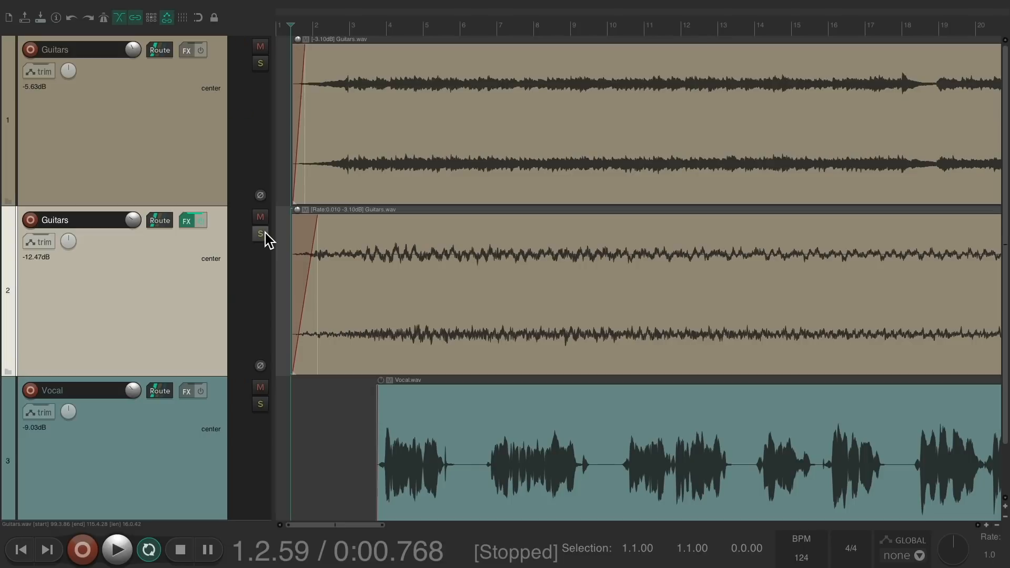
Step: Play the full mix, lower the duplicate Guitars track's volume to -14.45 dB, and compare with that track muted and unmuted
{"action": "scroll", "coordinate": [494, 248], "scroll_direction": "down", "scroll_amount": 4}
{"action": "key", "text": "space"}
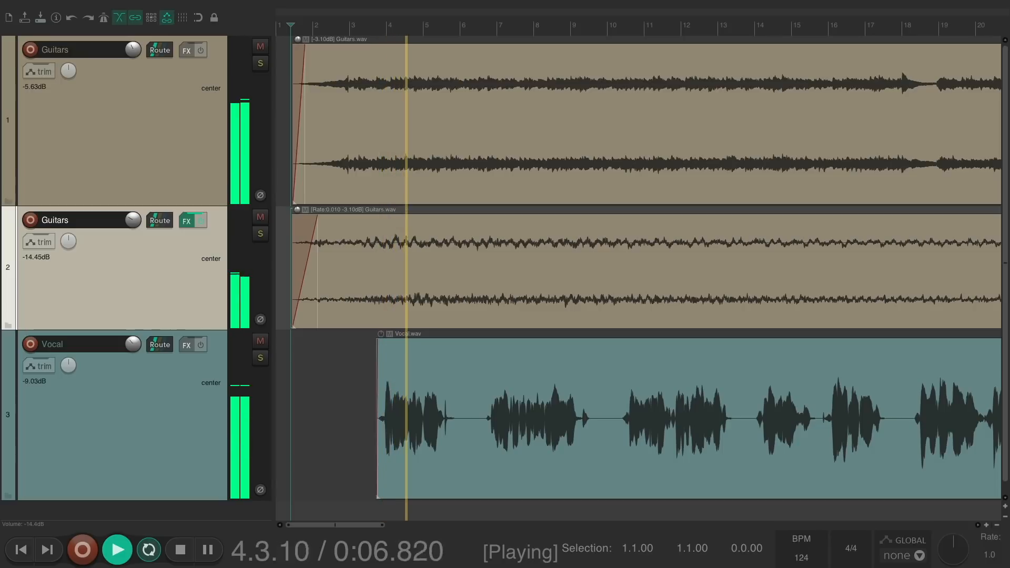
{"action": "left_click", "coordinate": [260, 218]}
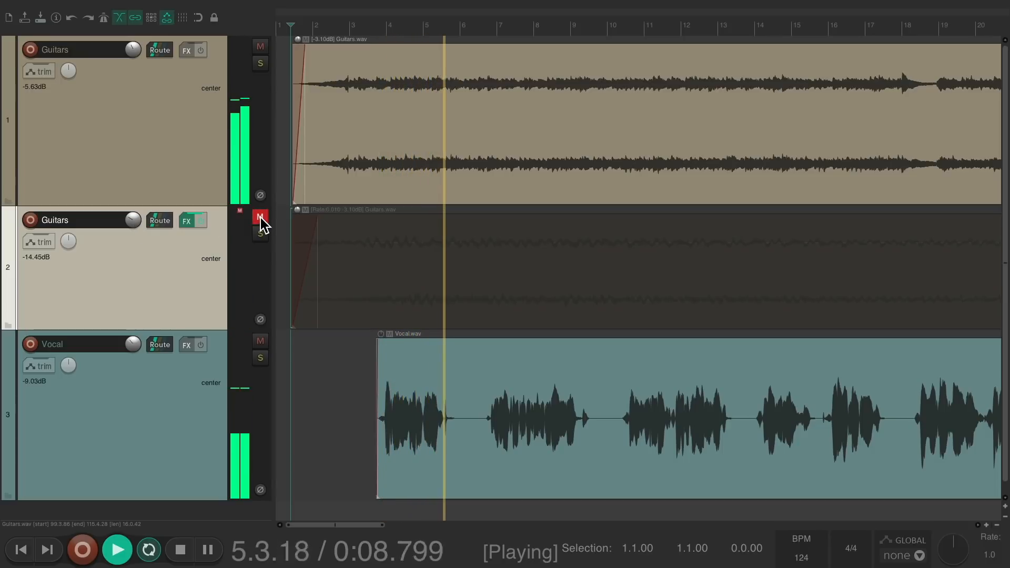
{"action": "left_click", "coordinate": [260, 218]}
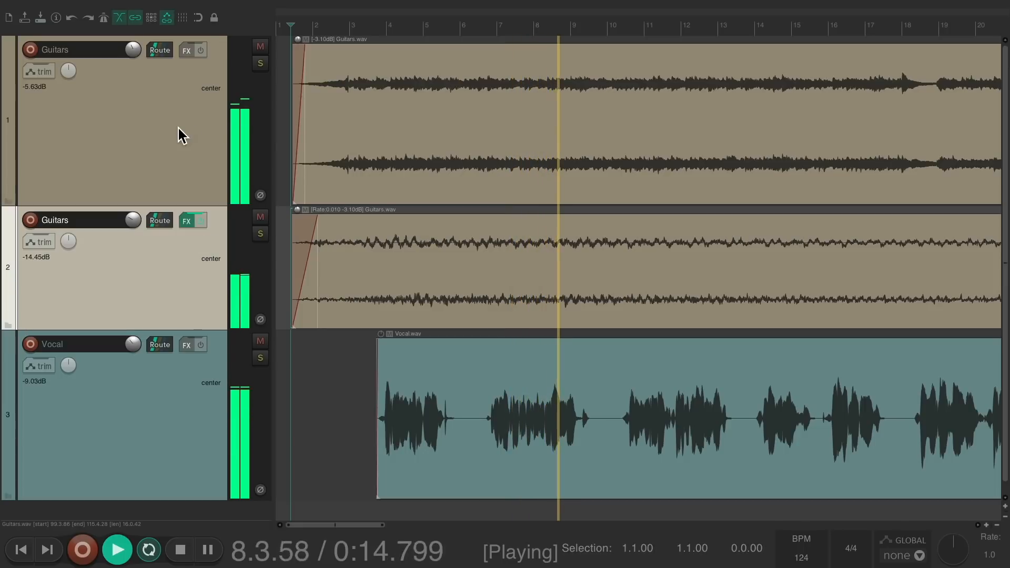
Step: Reduce the track heights and keep comparing the playing mix with the duplicate Guitars track muted and unmuted
{"action": "left_click", "coordinate": [180, 147]}
{"action": "left_click", "coordinate": [185, 269], "text": "shift"}
{"action": "scroll", "coordinate": [551, 134], "scroll_direction": "down", "scroll_amount": 1}
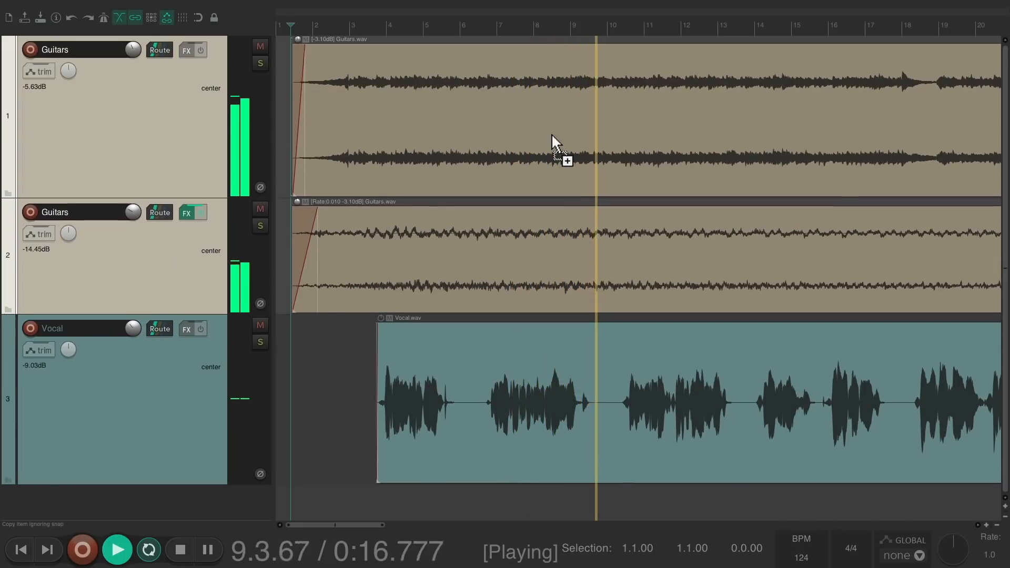
{"action": "scroll", "coordinate": [551, 133], "scroll_direction": "down", "scroll_amount": 4}
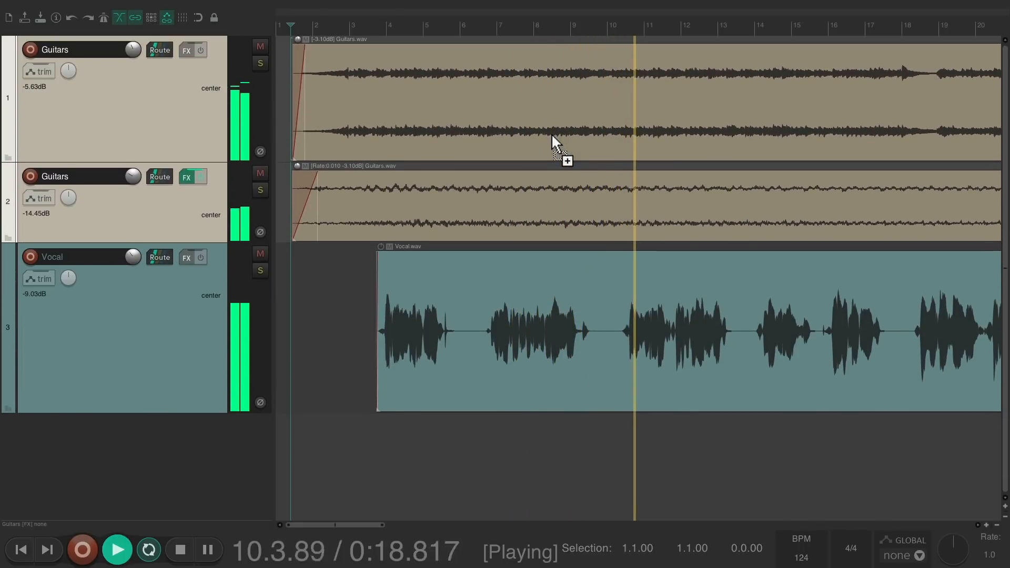
{"action": "scroll", "coordinate": [551, 134], "scroll_direction": "down", "scroll_amount": 1}
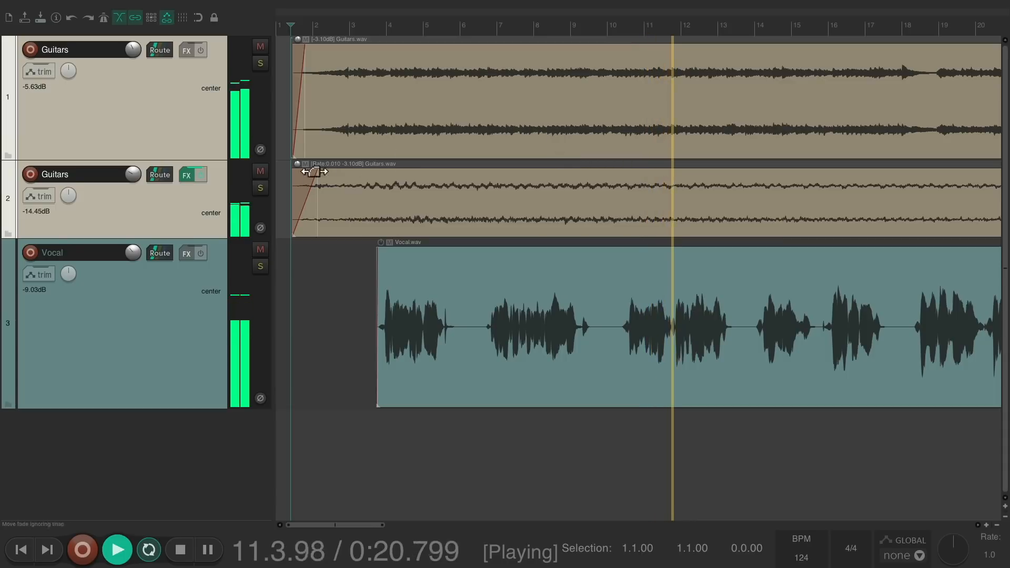
{"action": "left_click", "coordinate": [267, 175]}
{"action": "left_click", "coordinate": [266, 176]}
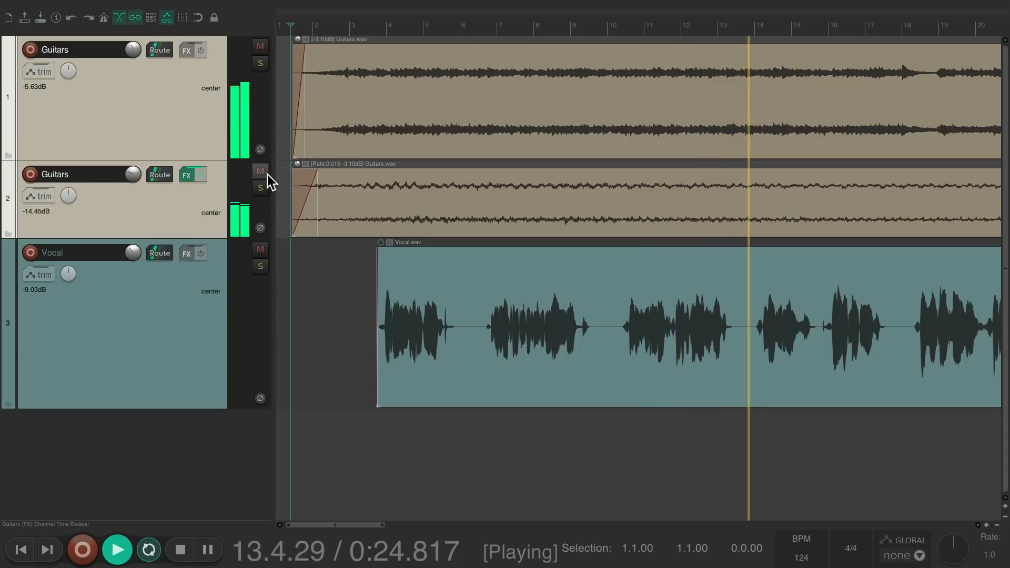
{"action": "left_click", "coordinate": [169, 219]}
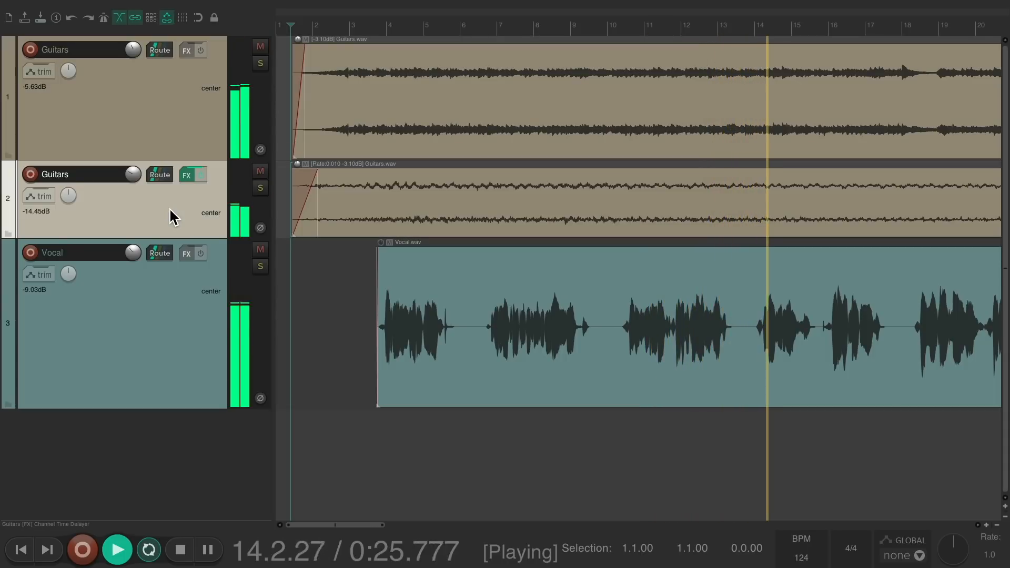
{"action": "left_click", "coordinate": [258, 174]}
{"action": "left_click", "coordinate": [258, 175]}
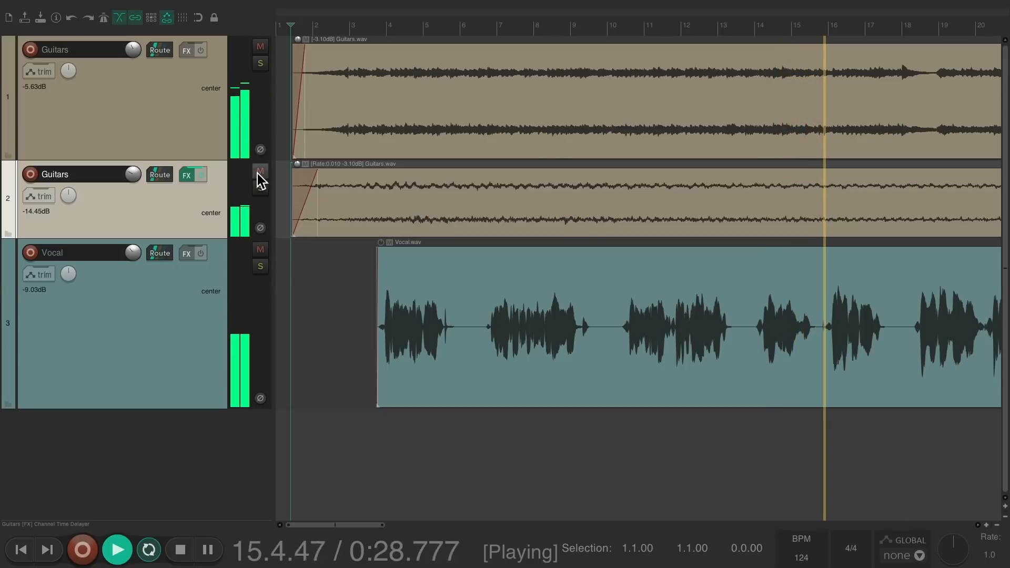
Step: Listen to the mix with the original Guitars track briefly muted and the duplicate briefly soloed, and stop playback
{"action": "left_click", "coordinate": [260, 46]}
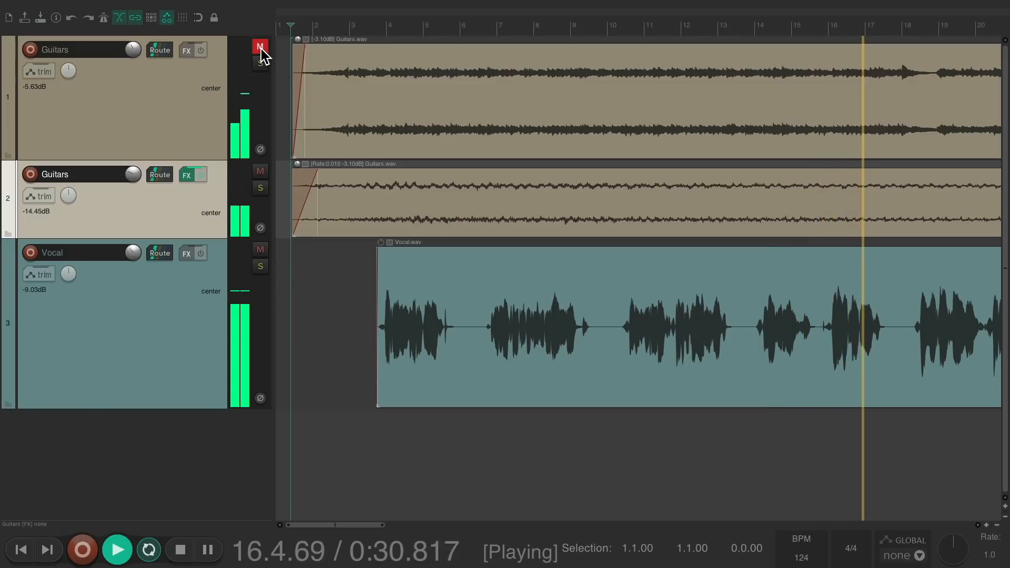
{"action": "left_click", "coordinate": [261, 47]}
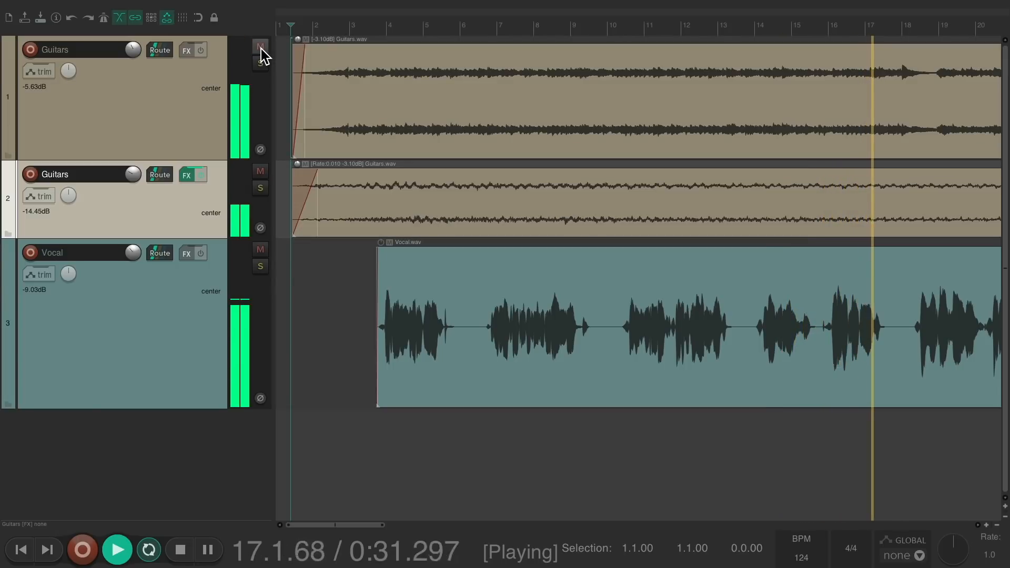
{"action": "left_click", "coordinate": [260, 188]}
{"action": "left_click", "coordinate": [260, 188]}
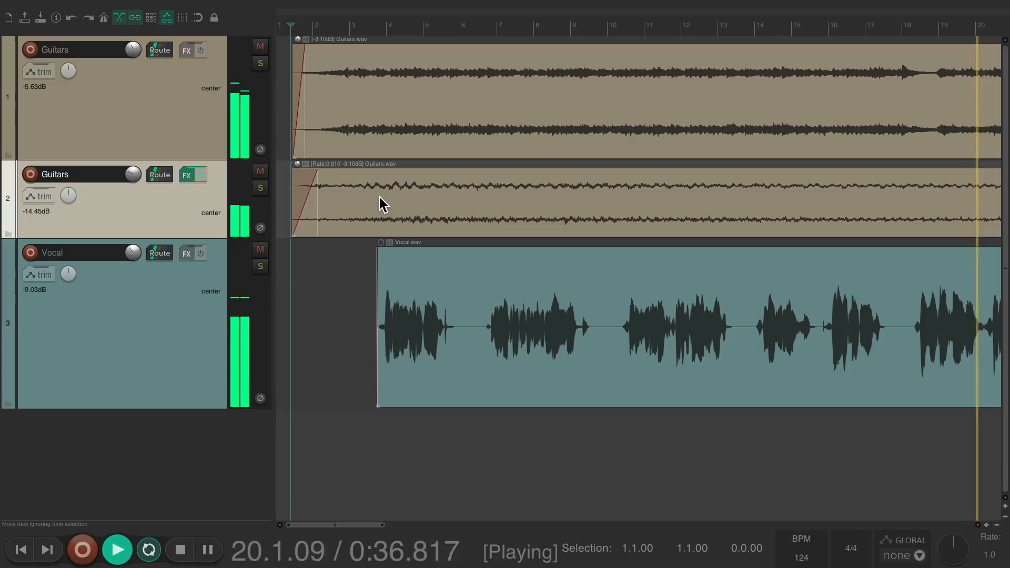
{"action": "key", "text": "space"}
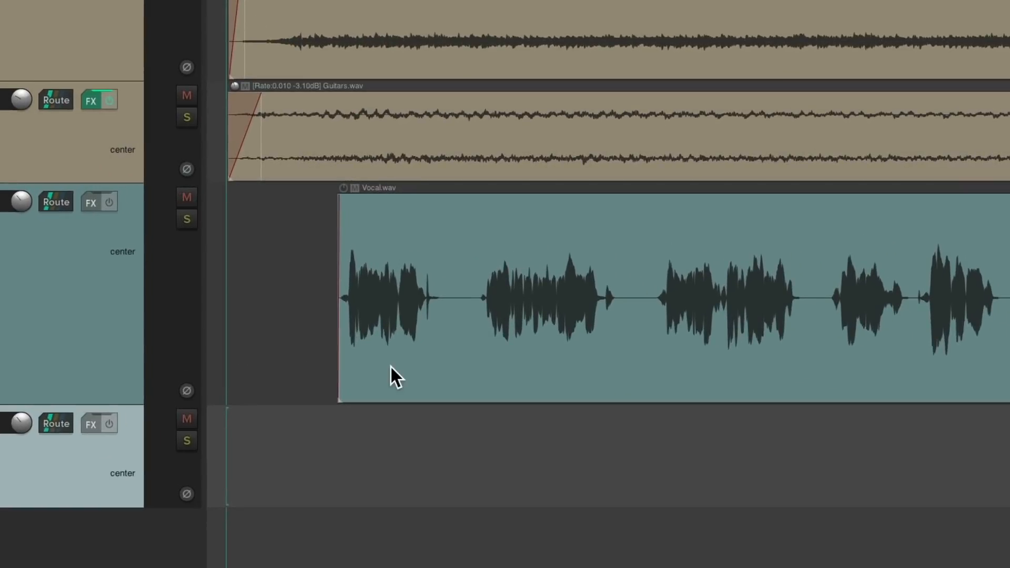
Step: Listen to the first vocal phrase and copy its last sustained note onto the new track below the Vocal track
{"action": "scroll", "coordinate": [417, 376], "scroll_direction": "up", "scroll_amount": 8}
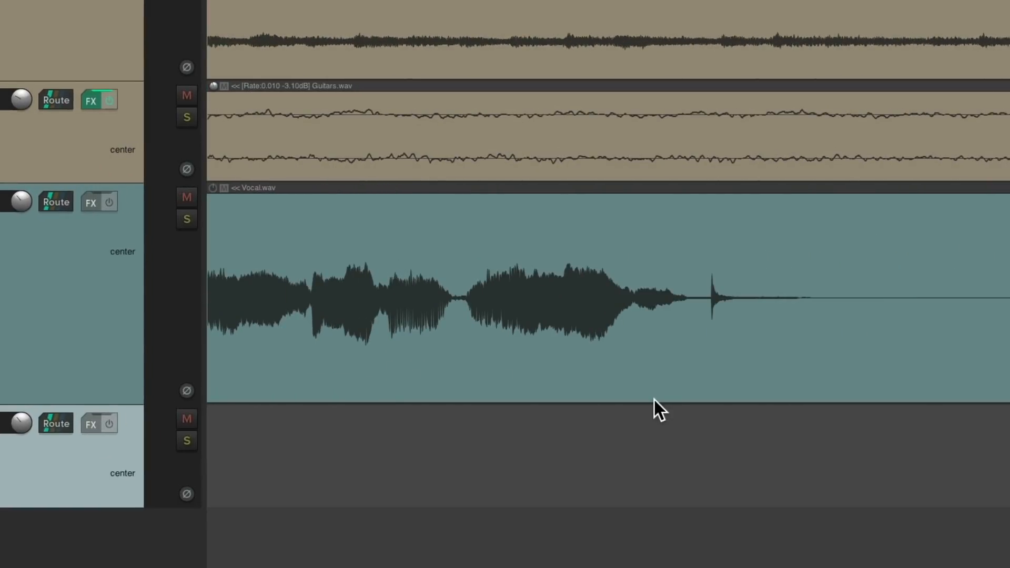
{"action": "left_click", "coordinate": [313, 473]}
{"action": "key", "text": "space"}
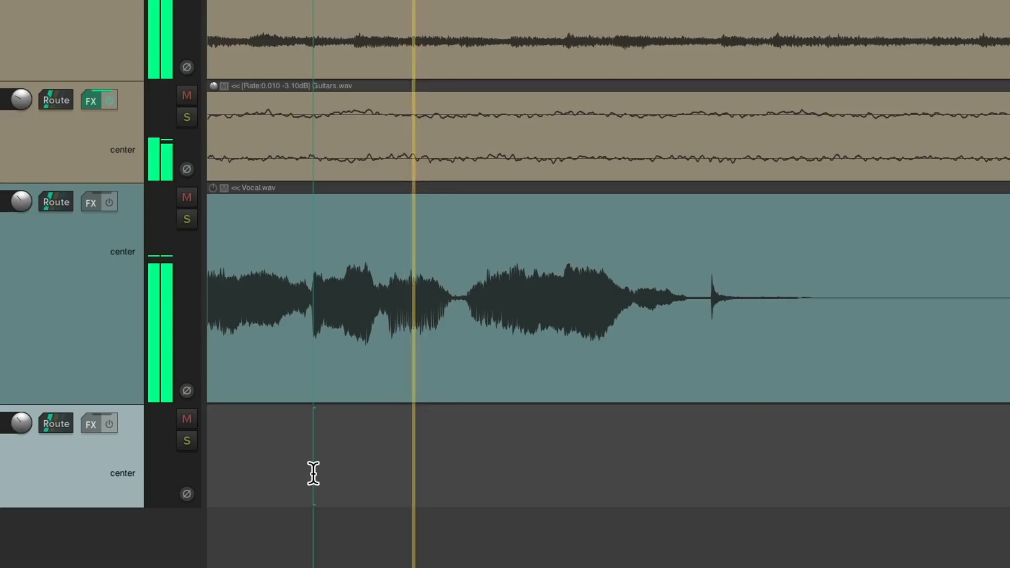
{"action": "key", "text": "space"}
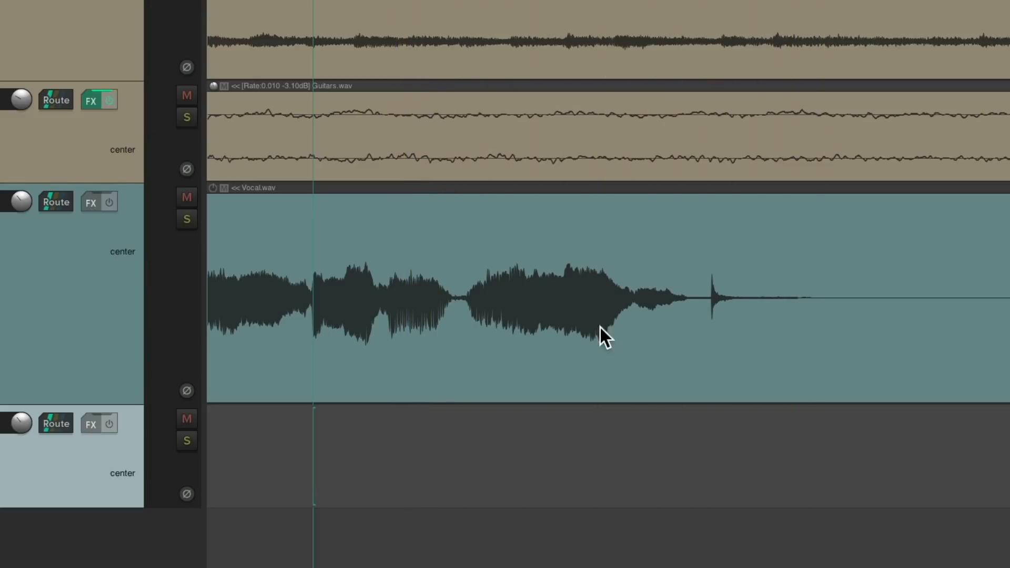
{"action": "left_click_drag", "start_coordinate": [460, 235], "coordinate": [636, 235]}
{"action": "left_click_drag", "start_coordinate": [539, 233], "coordinate": [542, 425]}
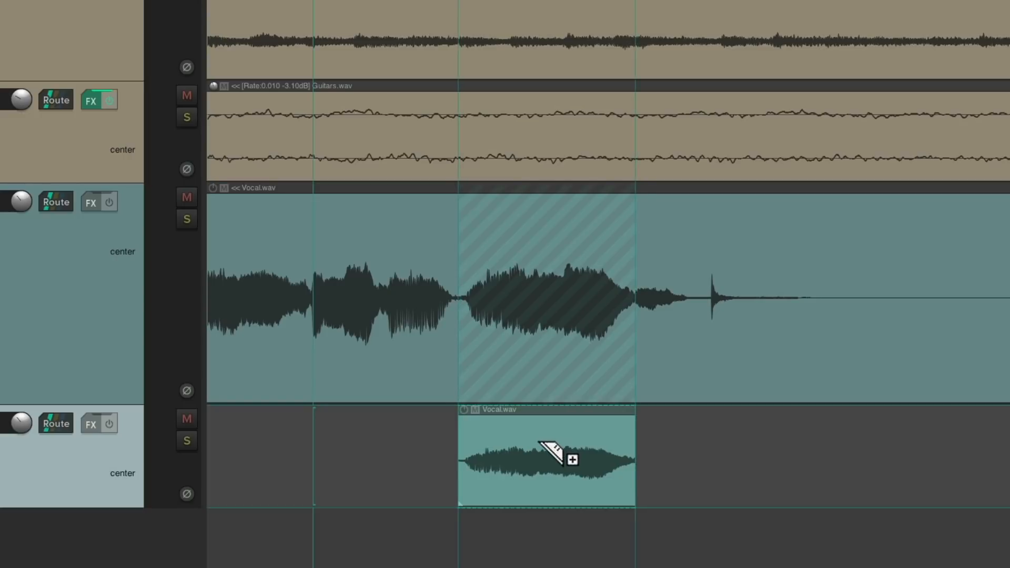
{"action": "left_click", "coordinate": [534, 438], "text": "alt"}
Step: Stretch the copied vocal note to a playback rate of about 0.210 and set its time stretch mode to Rrreeeaaa
{"action": "scroll", "coordinate": [537, 438], "scroll_direction": "down", "scroll_amount": 5}
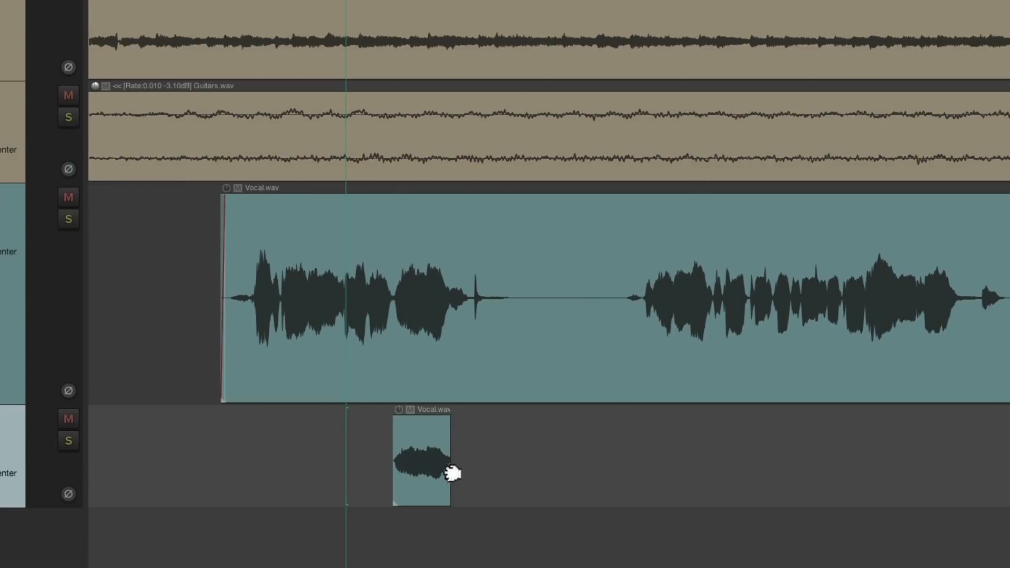
{"action": "left_click_drag", "start_coordinate": [451, 473], "coordinate": [650, 468]}
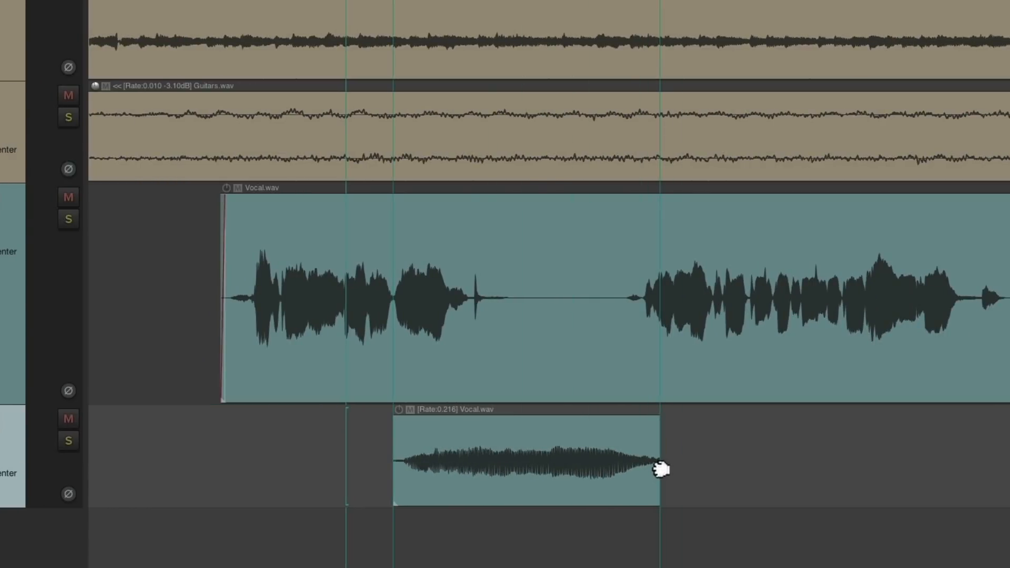
{"action": "double_click", "coordinate": [462, 429]}
{"action": "left_click", "coordinate": [402, 380]}
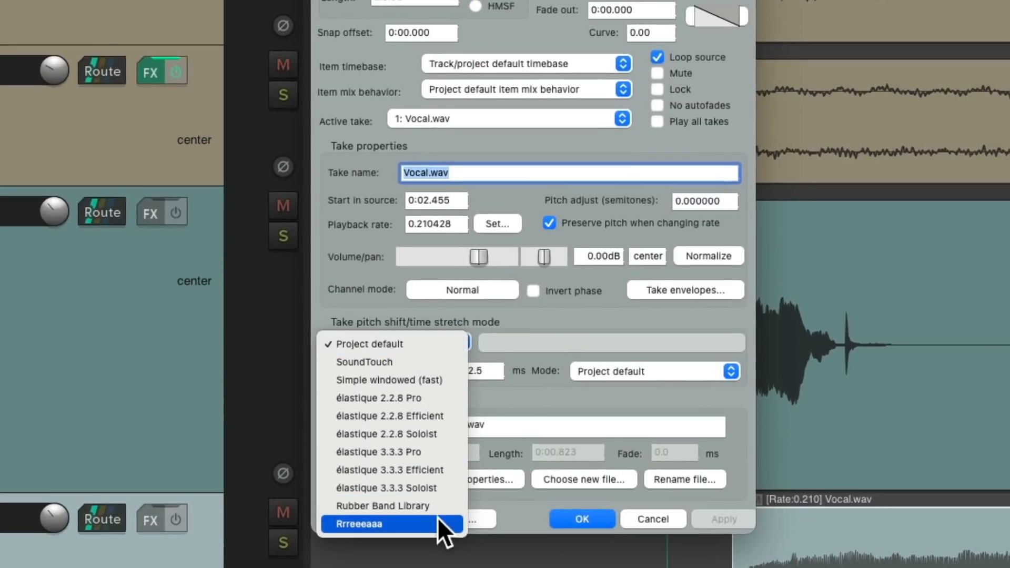
{"action": "left_click", "coordinate": [437, 522]}
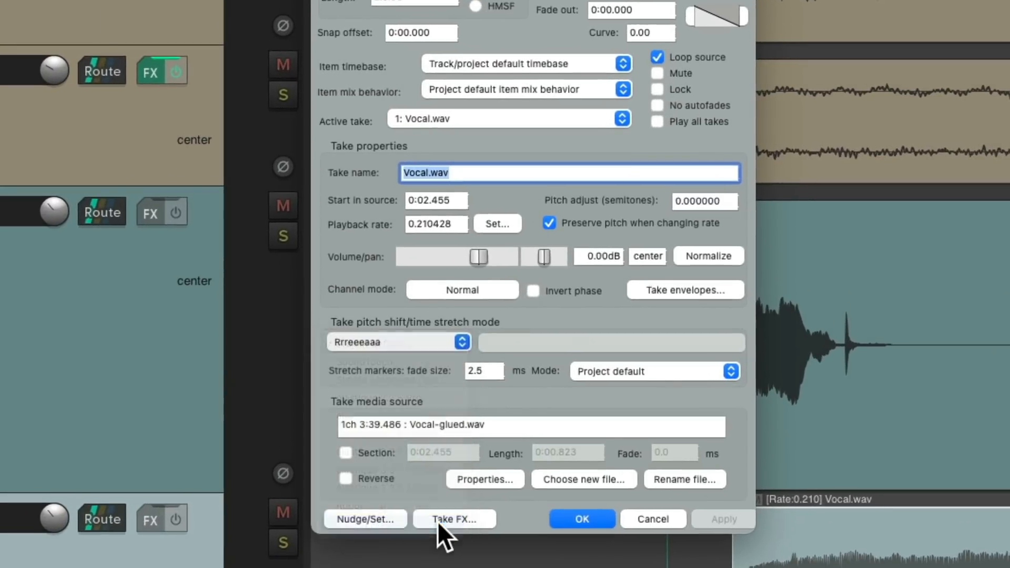
{"action": "left_click", "coordinate": [565, 519]}
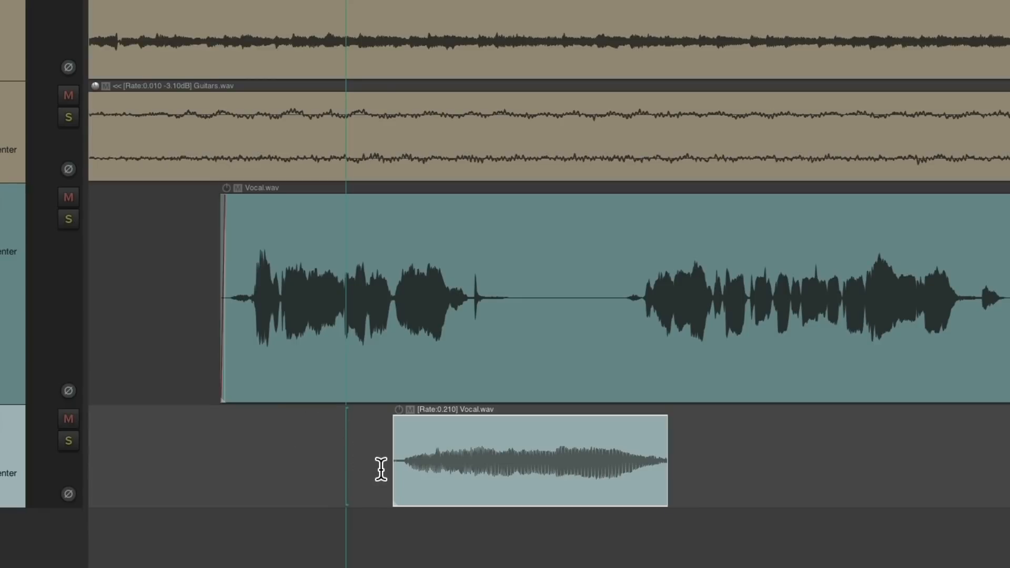
Step: Listen to the first stretched vocal note with its track soloed and with the full mix playing
{"action": "scroll", "coordinate": [454, 474], "scroll_direction": "up", "scroll_amount": 3}
{"action": "left_click", "coordinate": [69, 440]}
{"action": "key", "text": "space"}
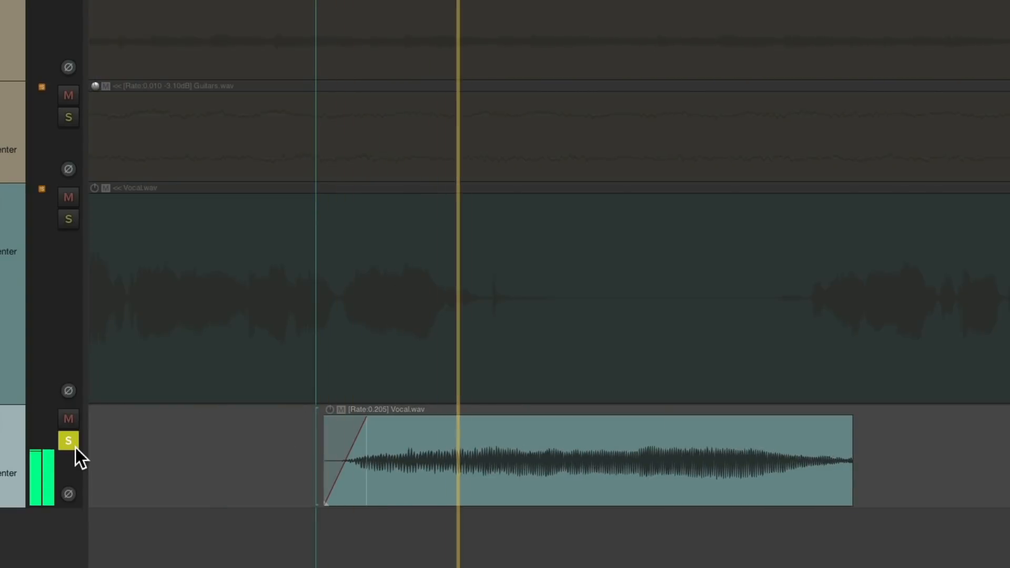
{"action": "key", "text": "space"}
{"action": "left_click", "coordinate": [75, 447]}
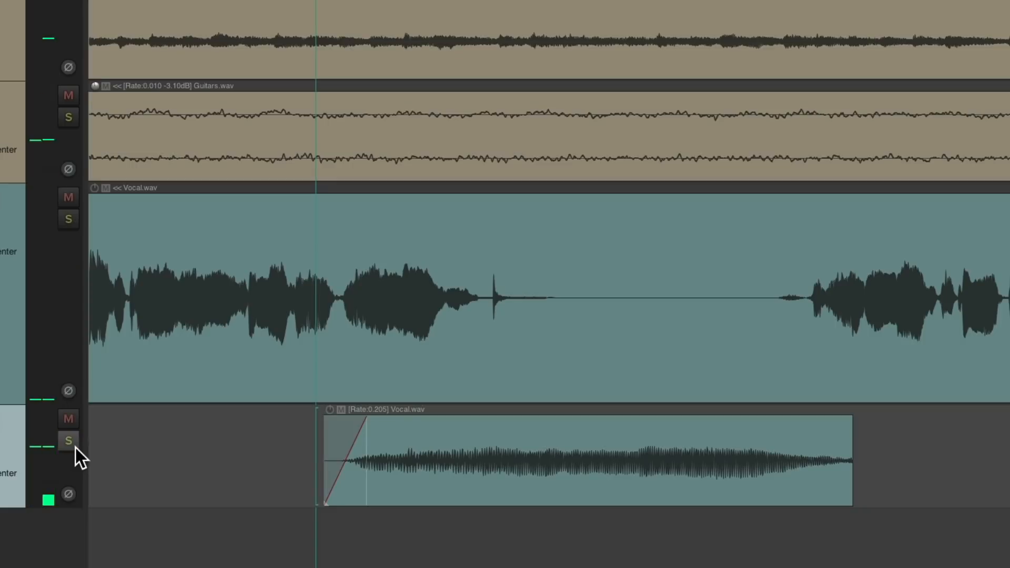
{"action": "key", "text": "space"}
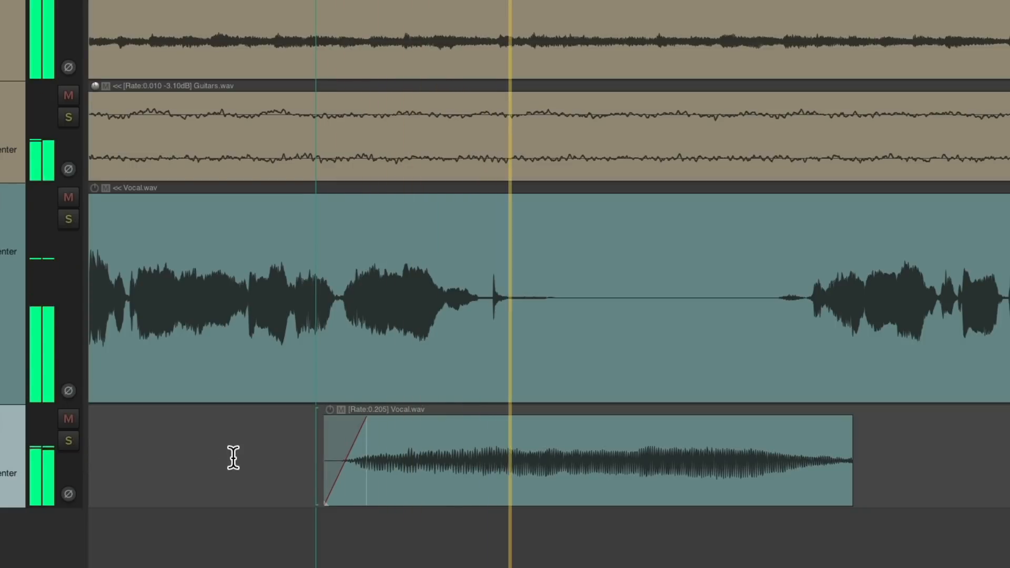
{"action": "scroll", "coordinate": [476, 340], "scroll_direction": "down", "scroll_amount": 3}
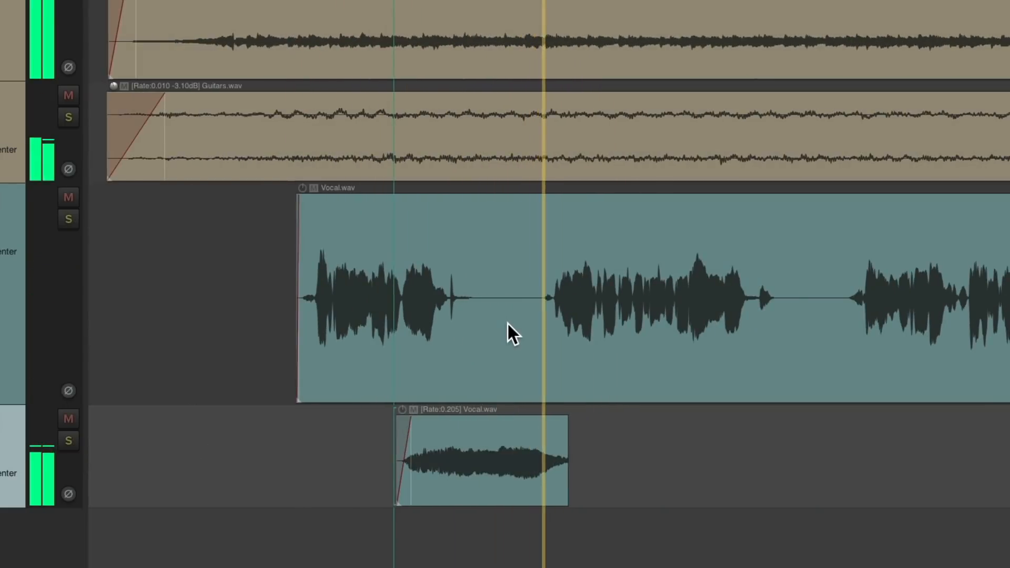
Step: Copy the last note of the second vocal phrase onto the lower Vocal track and stretch it to a rate of about 0.132
{"action": "scroll", "coordinate": [526, 323], "scroll_direction": "right", "scroll_amount": 3}
{"action": "scroll", "coordinate": [670, 363], "scroll_direction": "up", "scroll_amount": 2}
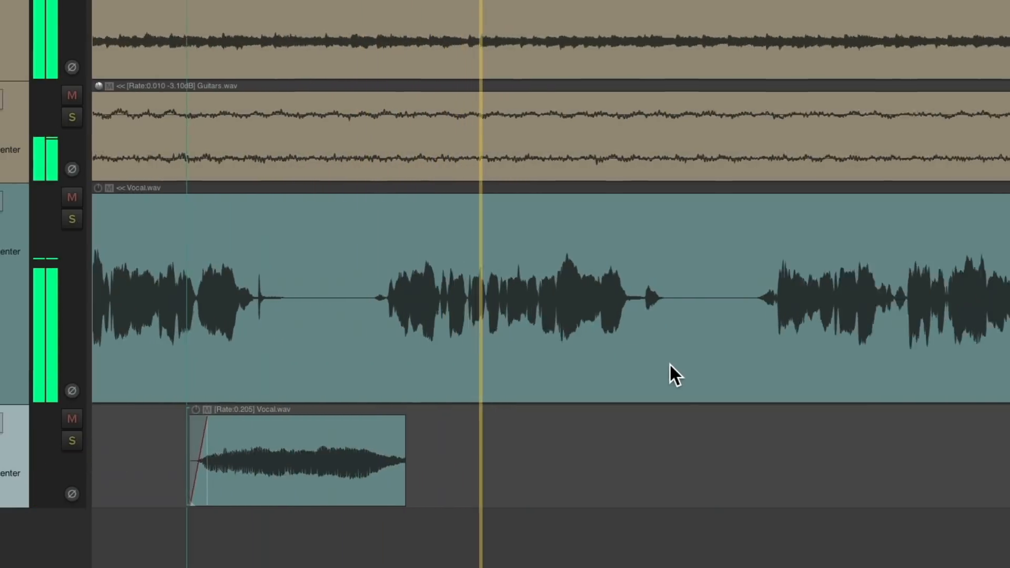
{"action": "scroll", "coordinate": [669, 363], "scroll_direction": "up", "scroll_amount": 2}
{"action": "scroll", "coordinate": [527, 399], "scroll_direction": "up", "scroll_amount": 2}
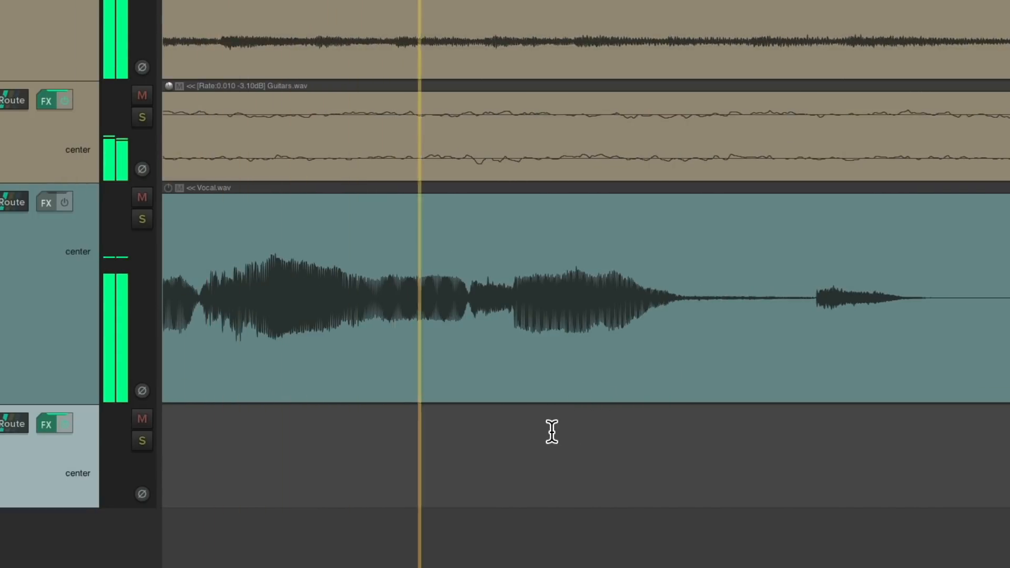
{"action": "scroll", "coordinate": [551, 432], "scroll_direction": "right", "scroll_amount": 3}
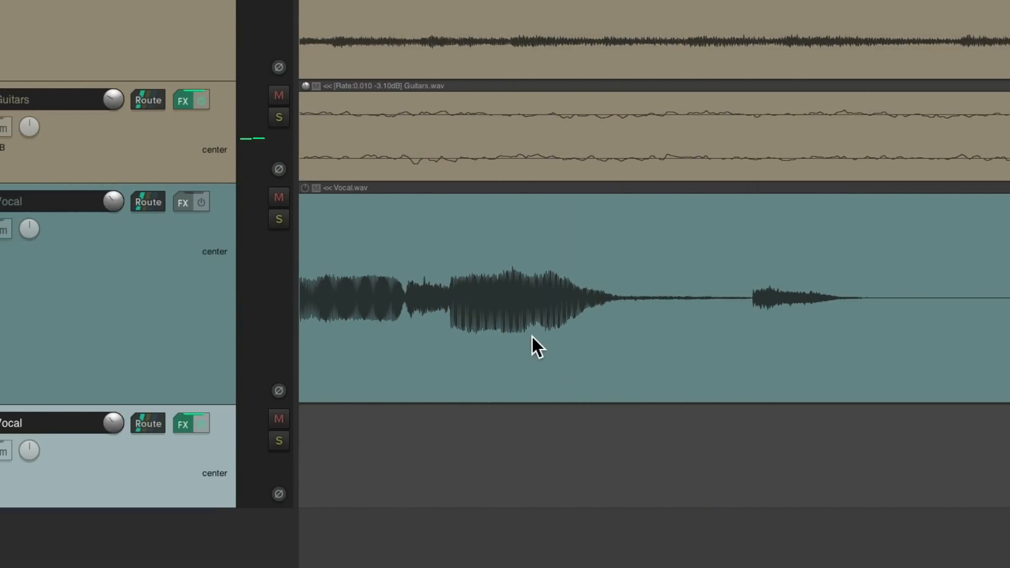
{"action": "left_click_drag", "start_coordinate": [446, 269], "coordinate": [626, 239]}
{"action": "scroll", "coordinate": [534, 419], "scroll_direction": "down", "scroll_amount": 3}
{"action": "mouse_move", "coordinate": [534, 269]}
{"action": "left_mouse_down"}
{"action": "mouse_move", "coordinate": [533, 419]}
{"action": "mouse_move", "coordinate": [1009, 437]}
{"action": "left_mouse_up"}
{"action": "left_click", "coordinate": [538, 435]}
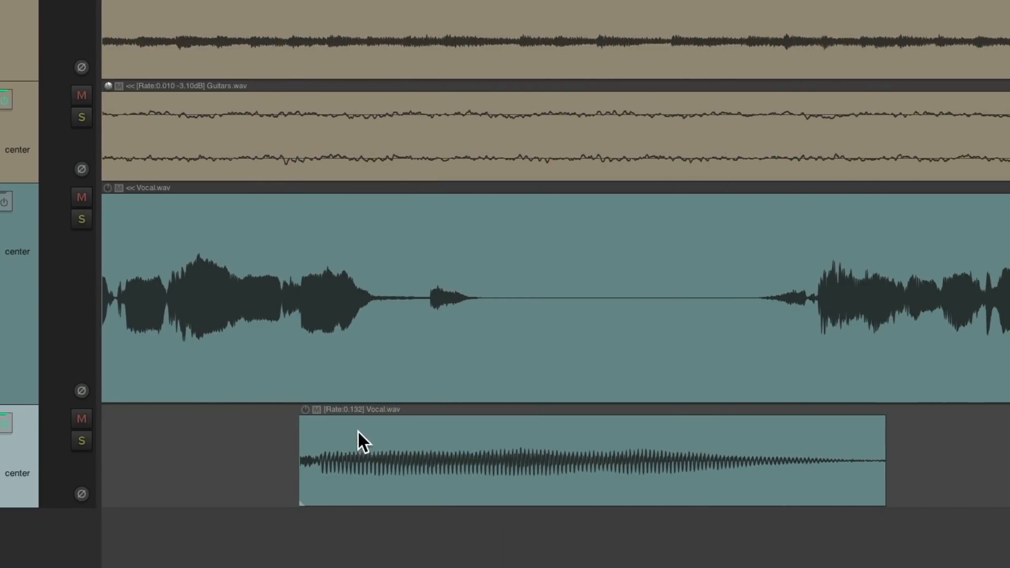
Step: Set the second stretched vocal note's time stretch mode to Rrreeeaaa
{"action": "double_click", "coordinate": [555, 435]}
{"action": "left_click", "coordinate": [391, 382]}
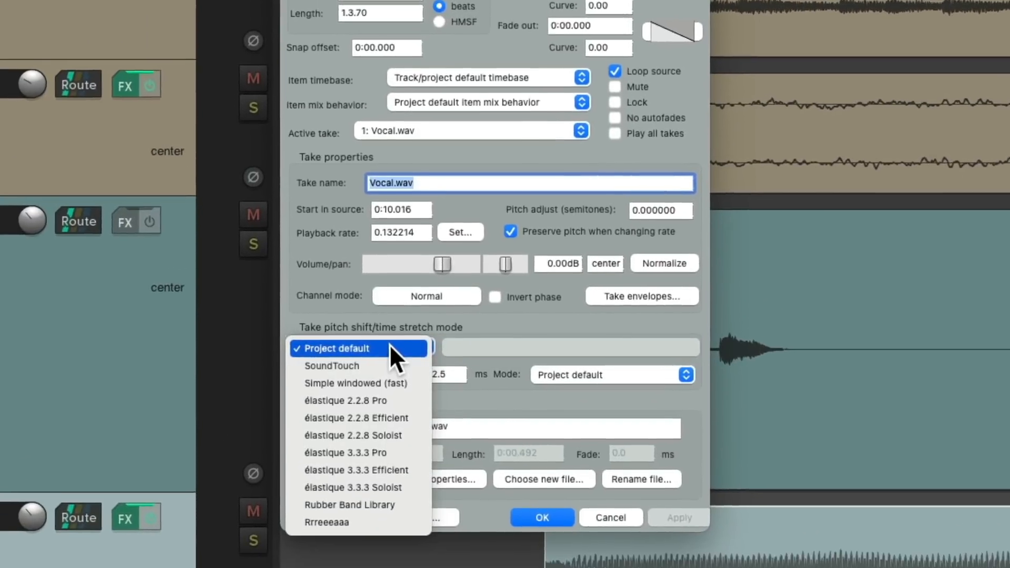
{"action": "left_click", "coordinate": [409, 549]}
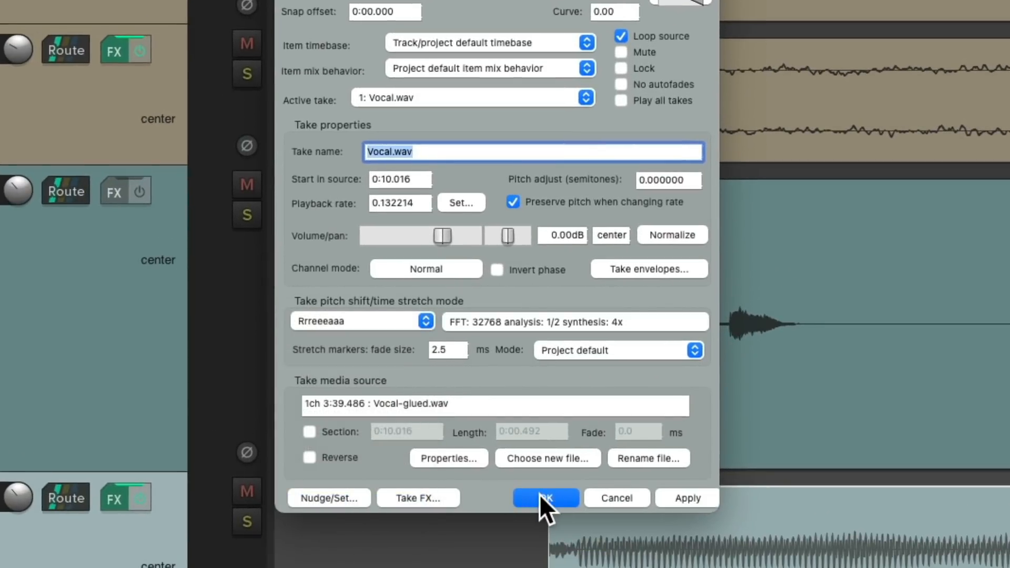
{"action": "left_click", "coordinate": [541, 495]}
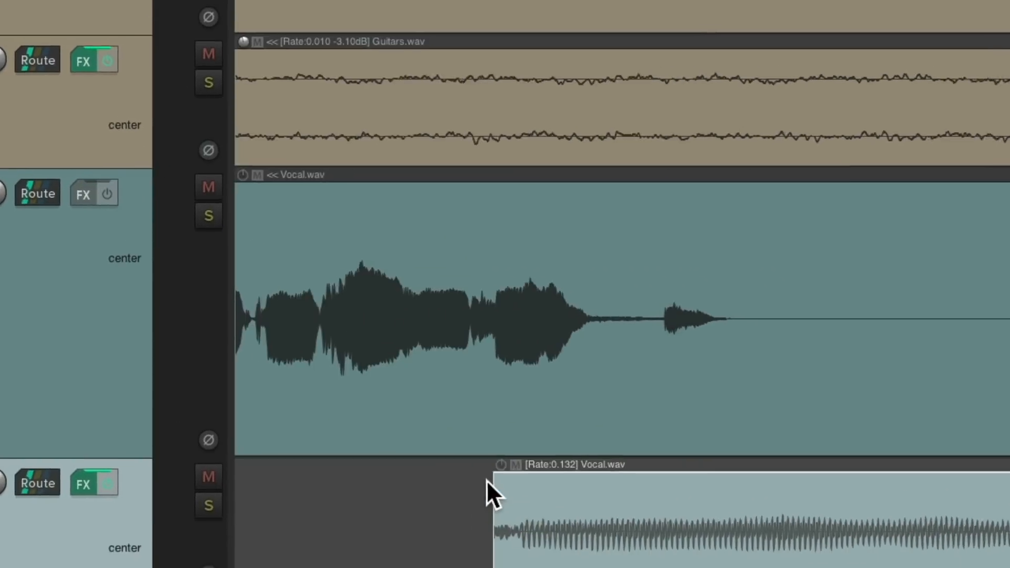
Step: Play the mix around the second stretched vocal note and lengthen that item to a rate of about 0.118
{"action": "left_click", "coordinate": [221, 455]}
{"action": "key", "text": "space"}
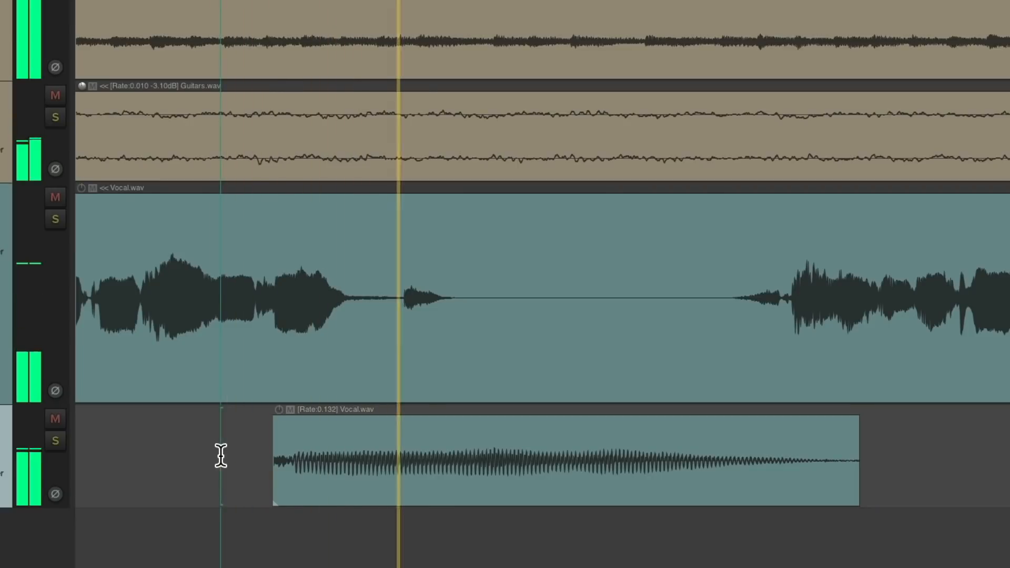
{"action": "scroll", "coordinate": [432, 340], "scroll_direction": "down", "scroll_amount": 3}
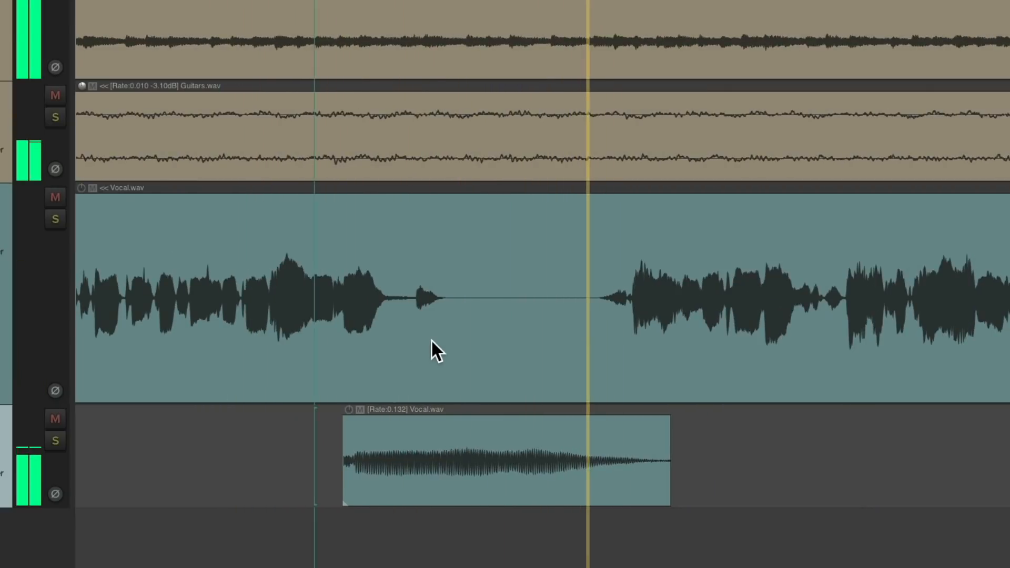
{"action": "left_click_drag", "start_coordinate": [674, 480], "coordinate": [713, 478]}
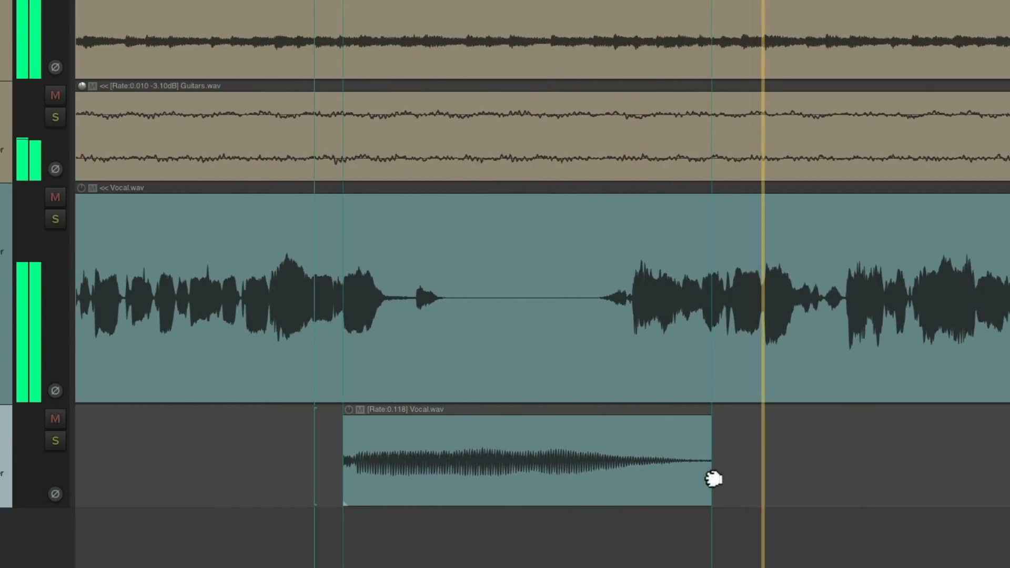
Step: Replay the mix from just before the second stretched vocal note to check the lengthened item
{"action": "left_click", "coordinate": [241, 457]}
{"action": "scroll", "coordinate": [333, 477], "scroll_direction": "up", "scroll_amount": 3}
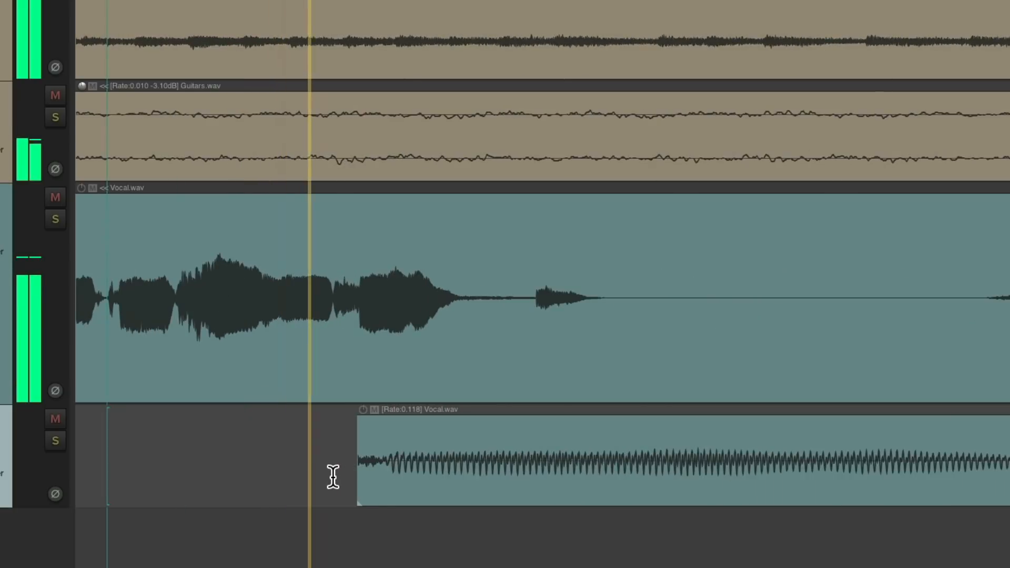
{"action": "scroll", "coordinate": [437, 465], "scroll_direction": "down", "scroll_amount": 4}
{"action": "scroll", "coordinate": [437, 465], "scroll_direction": "down", "scroll_amount": 2}
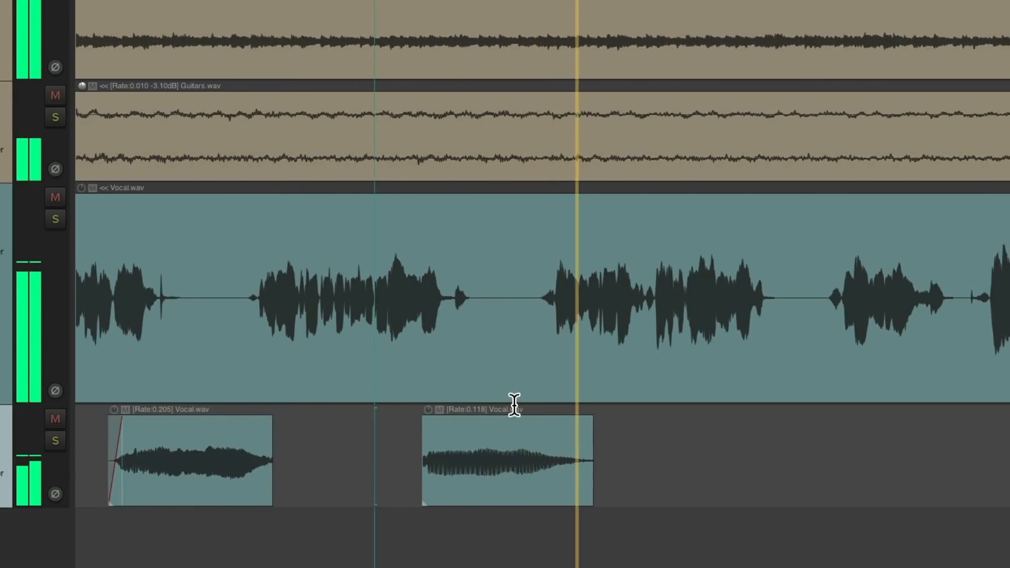
Step: Copy the last sustained note of the third vocal phrase onto the lower Vocal track and stretch it to a rate of about 0.148
{"action": "scroll", "coordinate": [514, 408], "scroll_direction": "right", "scroll_amount": 5}
{"action": "scroll", "coordinate": [511, 452], "scroll_direction": "up", "scroll_amount": 5}
{"action": "scroll", "coordinate": [476, 446], "scroll_direction": "up", "scroll_amount": 2}
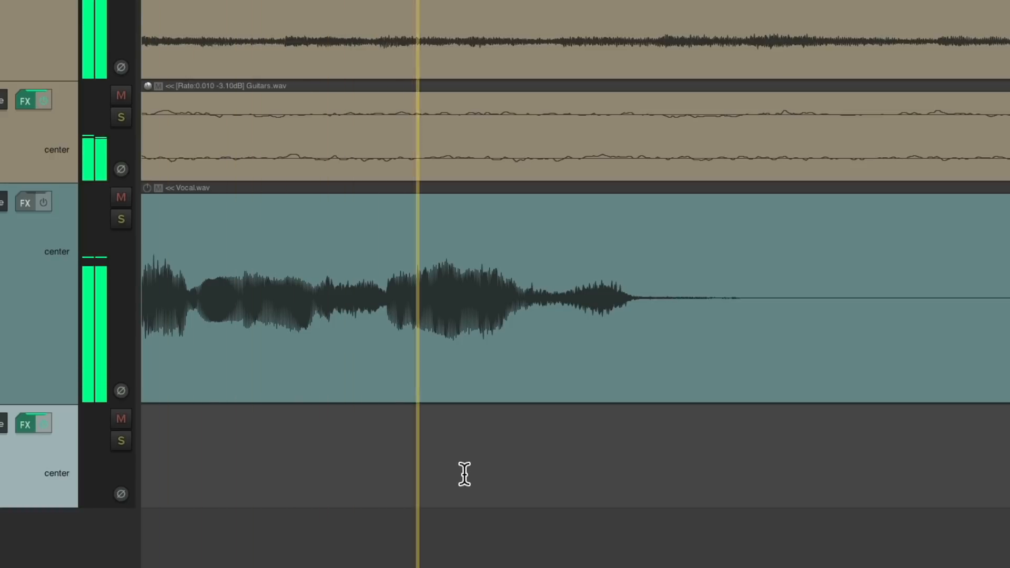
{"action": "key", "text": "space"}
{"action": "left_click_drag", "start_coordinate": [380, 254], "coordinate": [540, 256]}
{"action": "left_click_drag", "start_coordinate": [468, 258], "coordinate": [458, 449]}
{"action": "scroll", "coordinate": [457, 450], "scroll_direction": "down", "scroll_amount": 5}
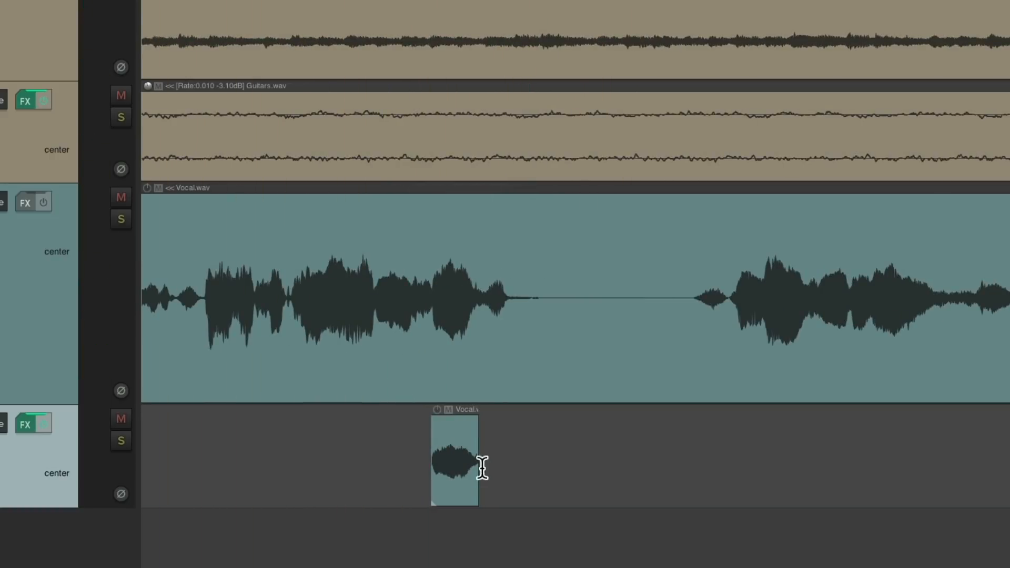
{"action": "left_click_drag", "start_coordinate": [482, 467], "coordinate": [748, 458]}
Step: Set the third stretched vocal note's time stretch mode to Rrreeeaaa
{"action": "double_click", "coordinate": [526, 429]}
{"action": "left_click", "coordinate": [397, 379]}
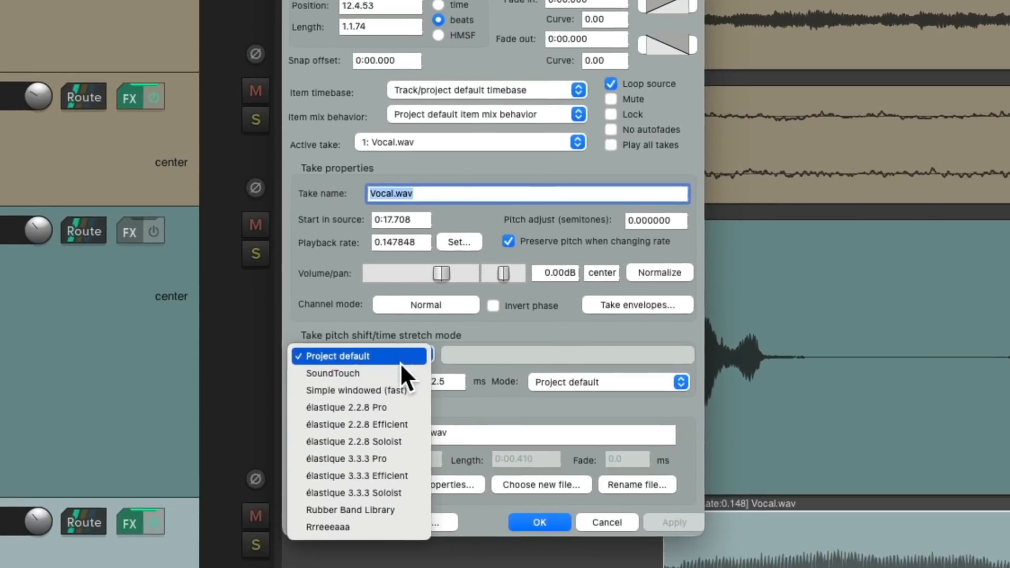
{"action": "left_click", "coordinate": [397, 544]}
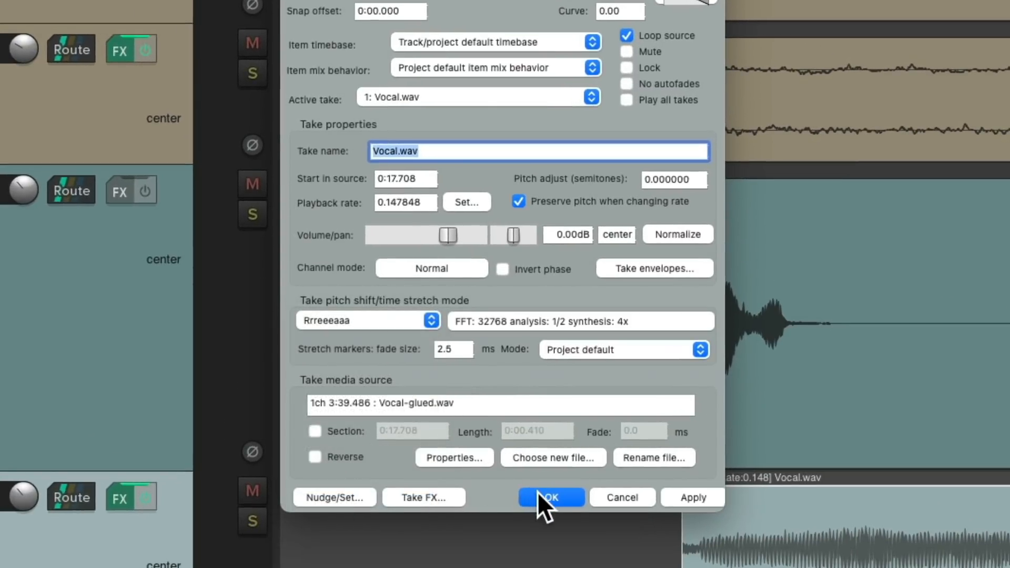
{"action": "left_click", "coordinate": [547, 497]}
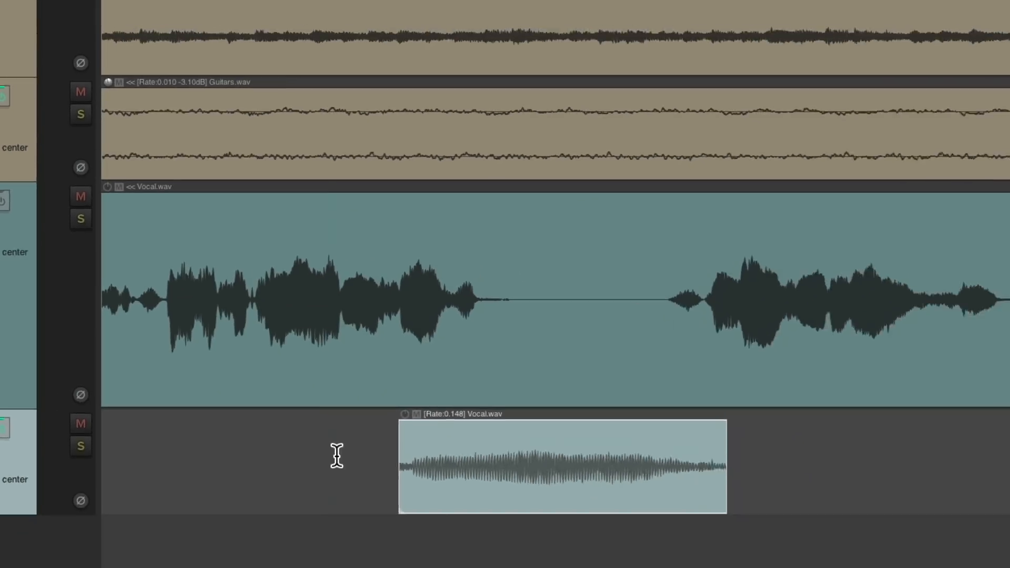
Step: Play the mix around the third stretched vocal note and lengthen that item slightly to a rate of about 0.146
{"action": "key", "text": "space"}
{"action": "scroll", "coordinate": [451, 478], "scroll_direction": "up", "scroll_amount": 3}
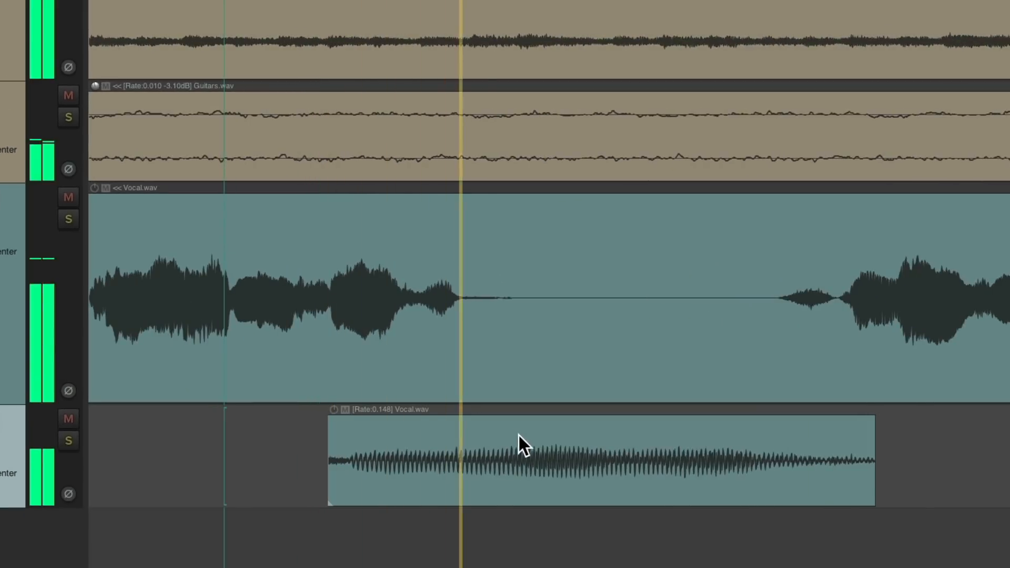
{"action": "scroll", "coordinate": [518, 435], "scroll_direction": "right", "scroll_amount": 5}
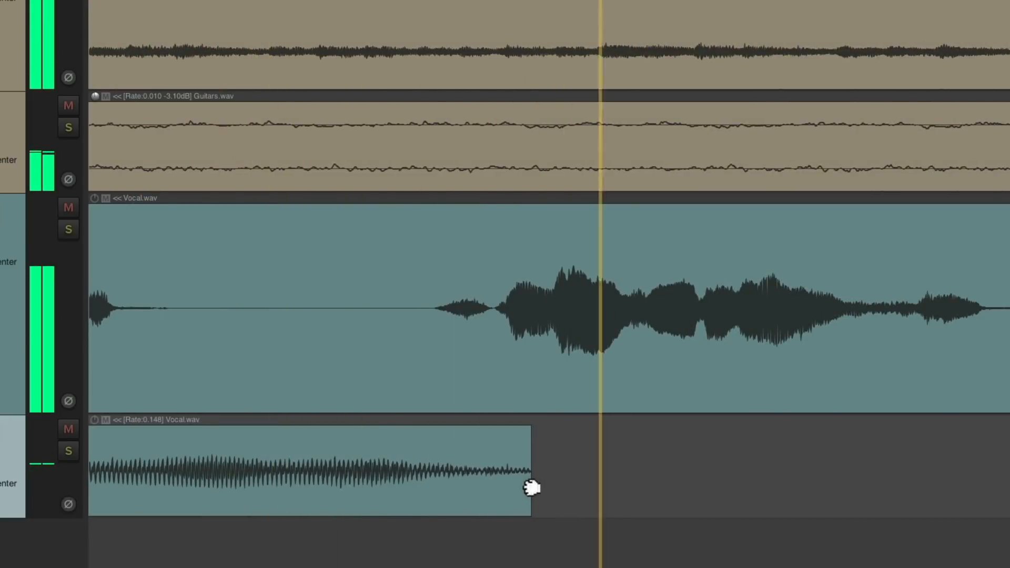
{"action": "left_click_drag", "start_coordinate": [531, 483], "coordinate": [541, 484]}
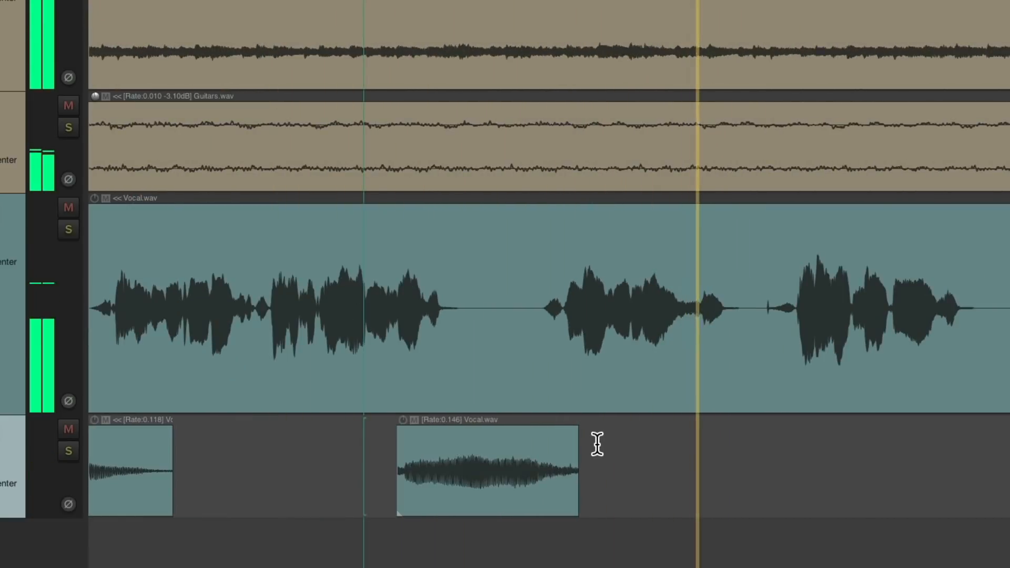
Step: Copy the last sustained note of the fifth vocal phrase onto the lower Vocal track and stretch it to a rate of about 0.234
{"action": "scroll", "coordinate": [597, 445], "scroll_direction": "right", "scroll_amount": 10}
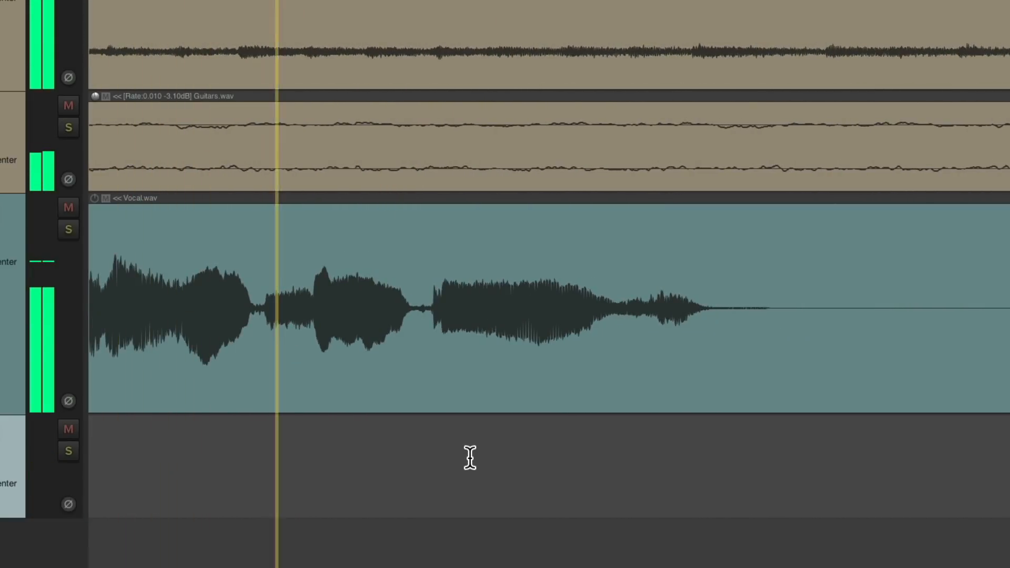
{"action": "scroll", "coordinate": [470, 458], "scroll_direction": "right", "scroll_amount": 1}
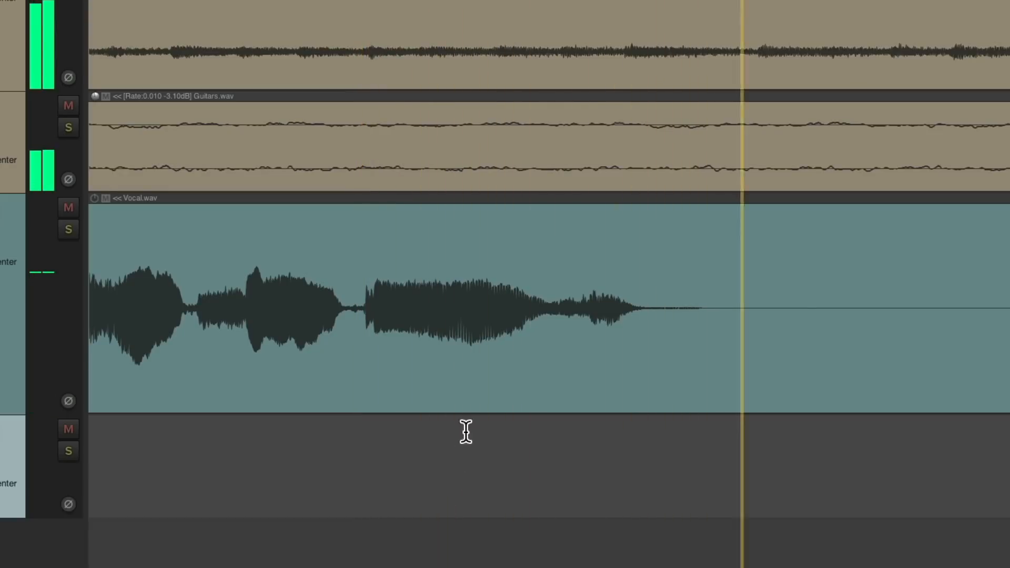
{"action": "key", "text": "space"}
{"action": "left_click_drag", "start_coordinate": [361, 276], "coordinate": [578, 259]}
{"action": "left_click_drag", "start_coordinate": [481, 301], "coordinate": [481, 305]}
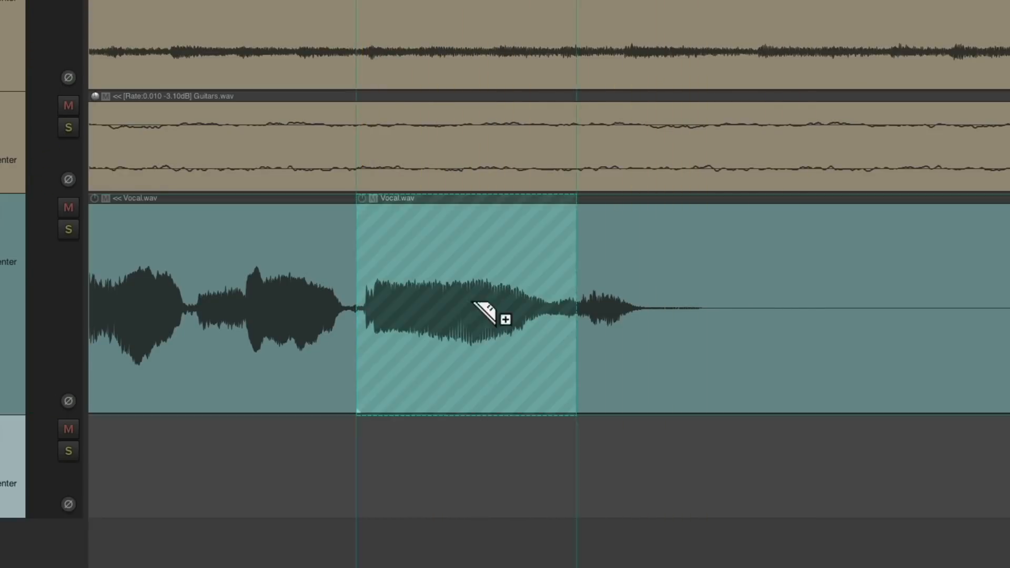
{"action": "left_click_drag", "start_coordinate": [480, 305], "coordinate": [464, 462]}
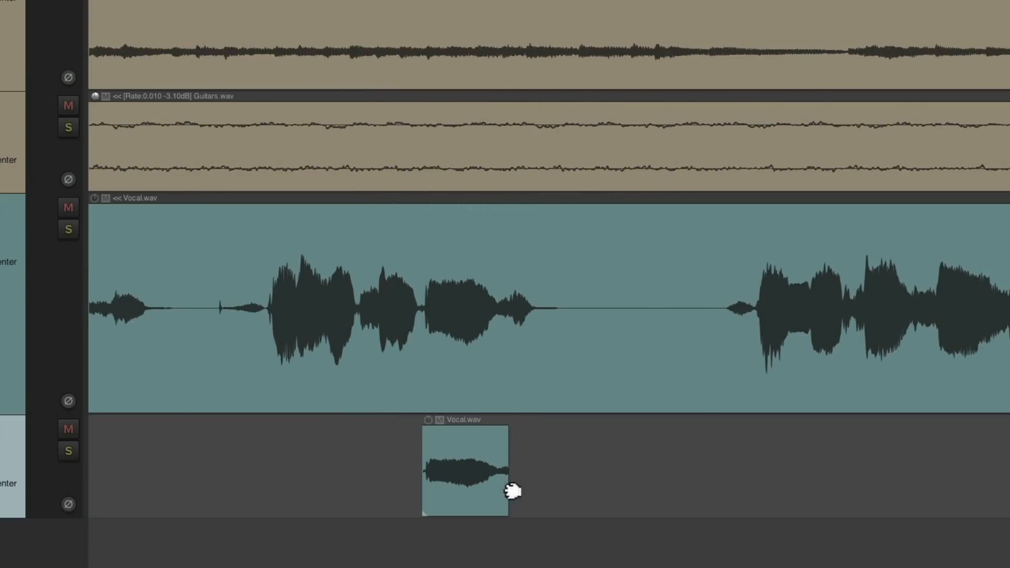
{"action": "left_click_drag", "start_coordinate": [512, 491], "coordinate": [789, 484]}
Step: Set the fifth stretched vocal note's time stretch mode to Rrreeeaaa and start playback just ahead of it
{"action": "double_click", "coordinate": [542, 474]}
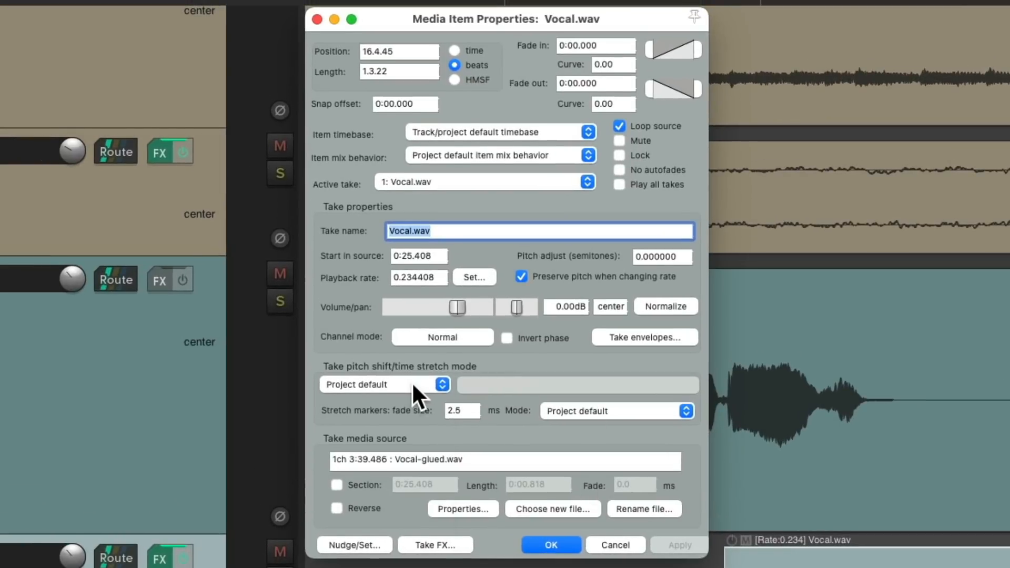
{"action": "left_click", "coordinate": [416, 385]}
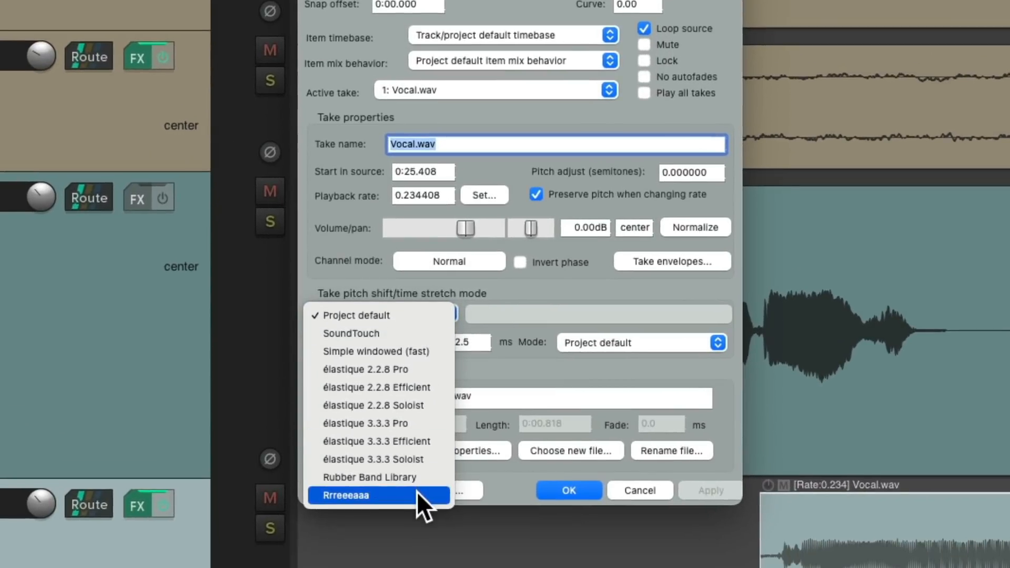
{"action": "left_click", "coordinate": [419, 544]}
{"action": "left_click", "coordinate": [550, 545]}
{"action": "left_click", "coordinate": [684, 551]}
{"action": "key", "text": "space"}
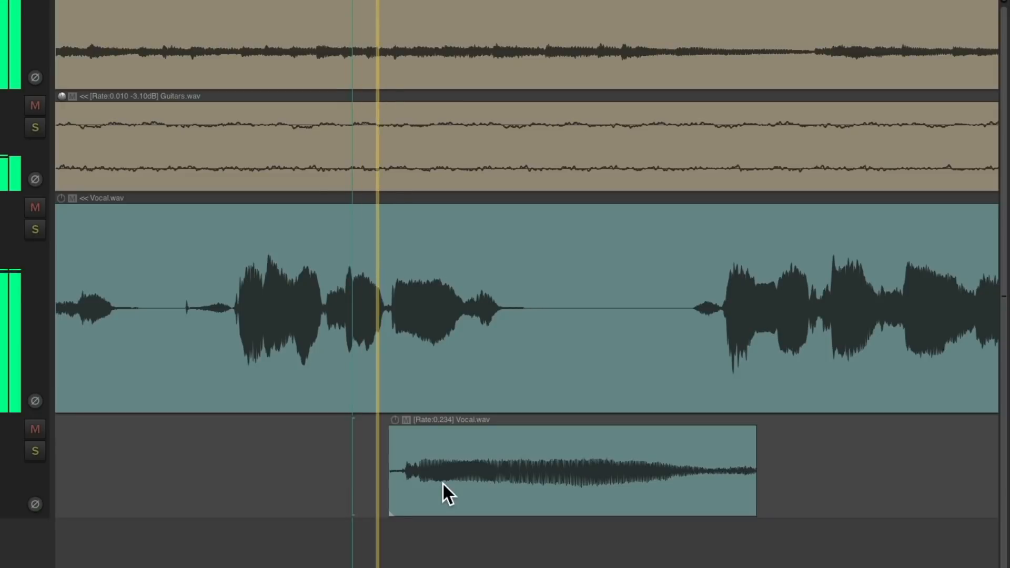
Step: Stretch both ends of the fifth stretched vocal note outward to a rate of about 0.211 and play it in the mix
{"action": "scroll", "coordinate": [809, 559], "scroll_direction": "up", "scroll_amount": 3}
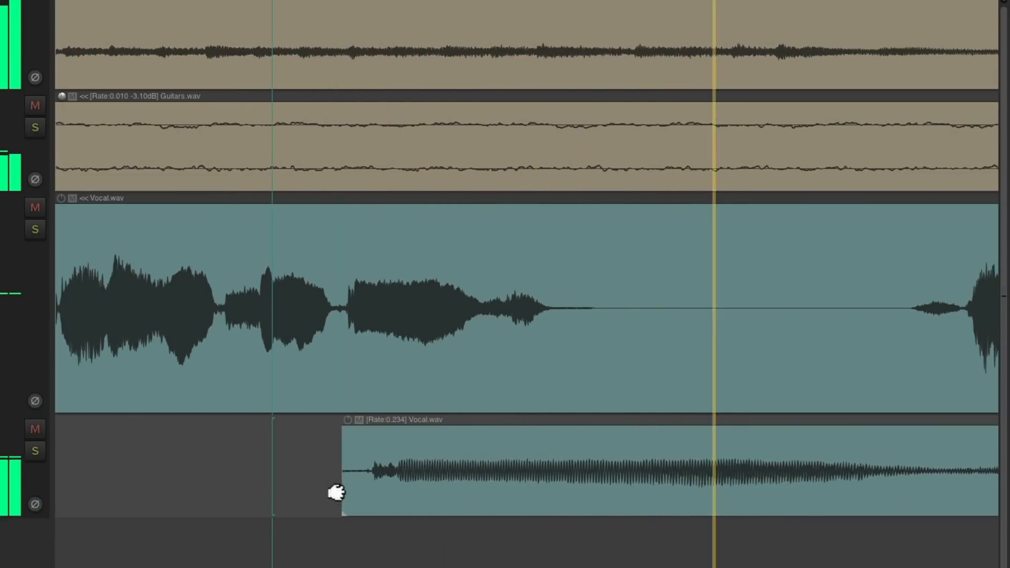
{"action": "left_click_drag", "start_coordinate": [344, 494], "coordinate": [316, 492]}
{"action": "scroll", "coordinate": [463, 469], "scroll_direction": "down", "scroll_amount": 3}
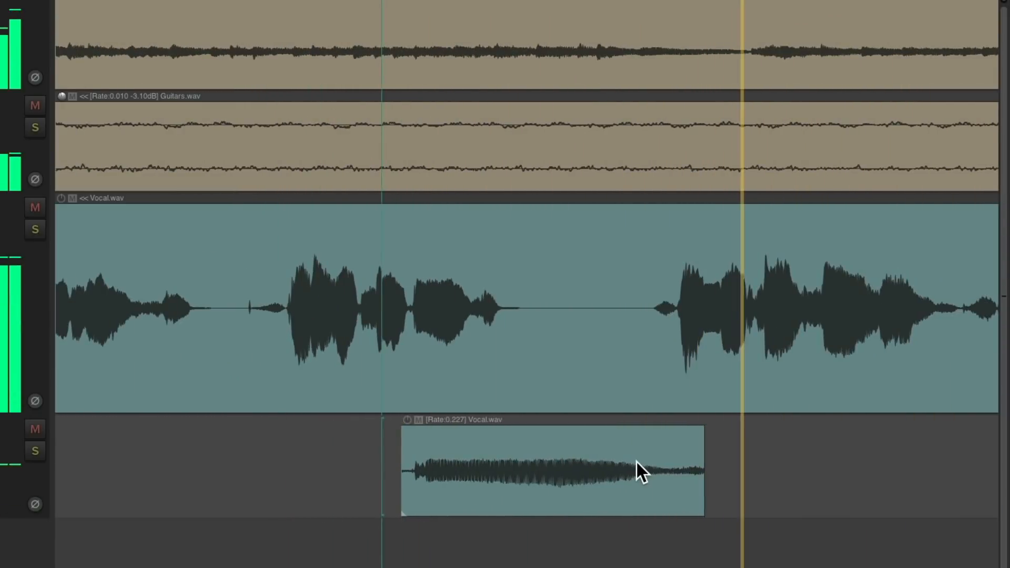
{"action": "left_click_drag", "start_coordinate": [706, 495], "coordinate": [726, 493]}
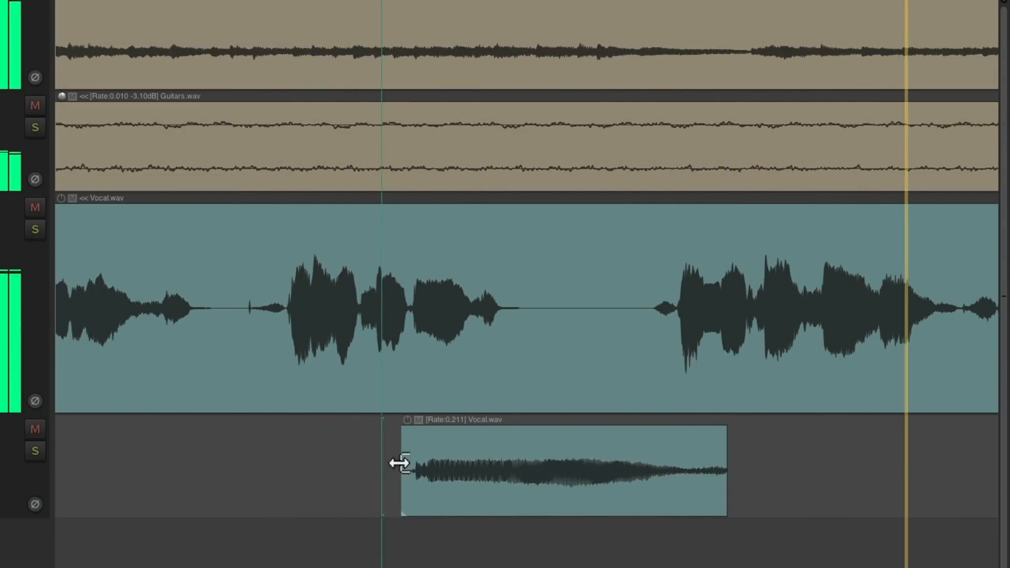
{"action": "left_click", "coordinate": [355, 466]}
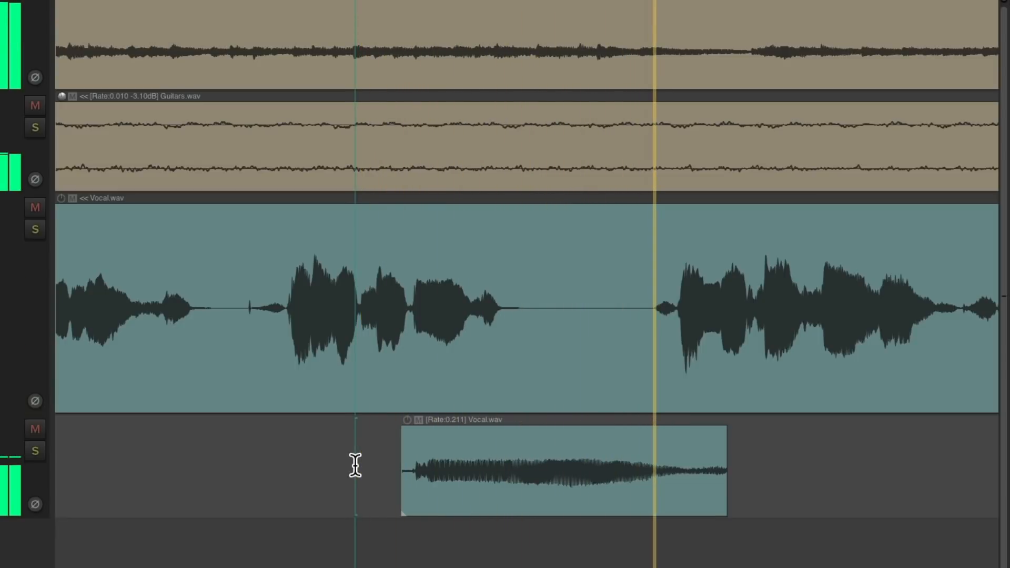
{"action": "key", "text": "space"}
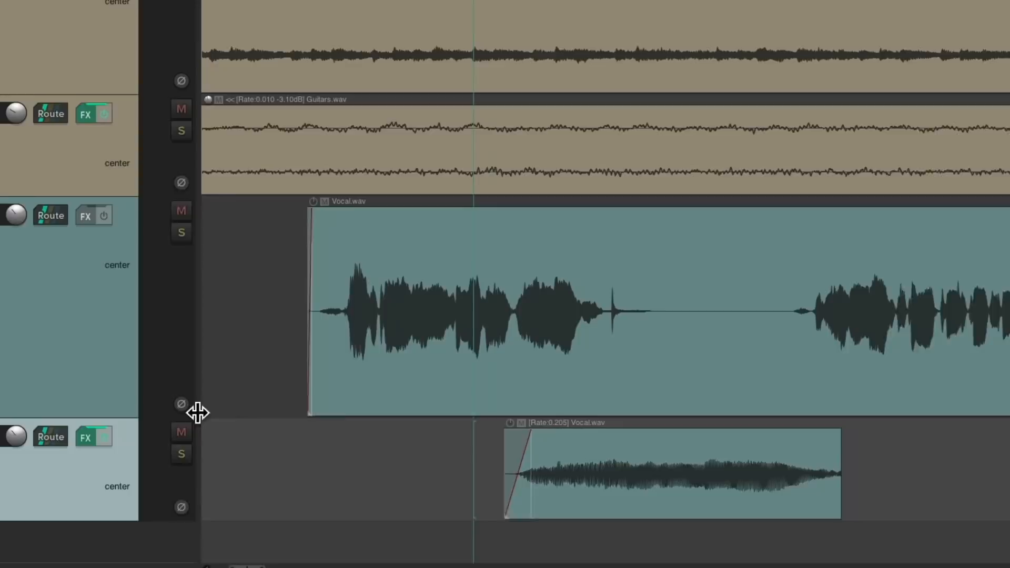
Step: Add ReaEQ to the lower Vocal track and place it ahead of the Channel Time Delayer in the effects chain
{"action": "left_click_drag", "start_coordinate": [198, 413], "coordinate": [249, 435]}
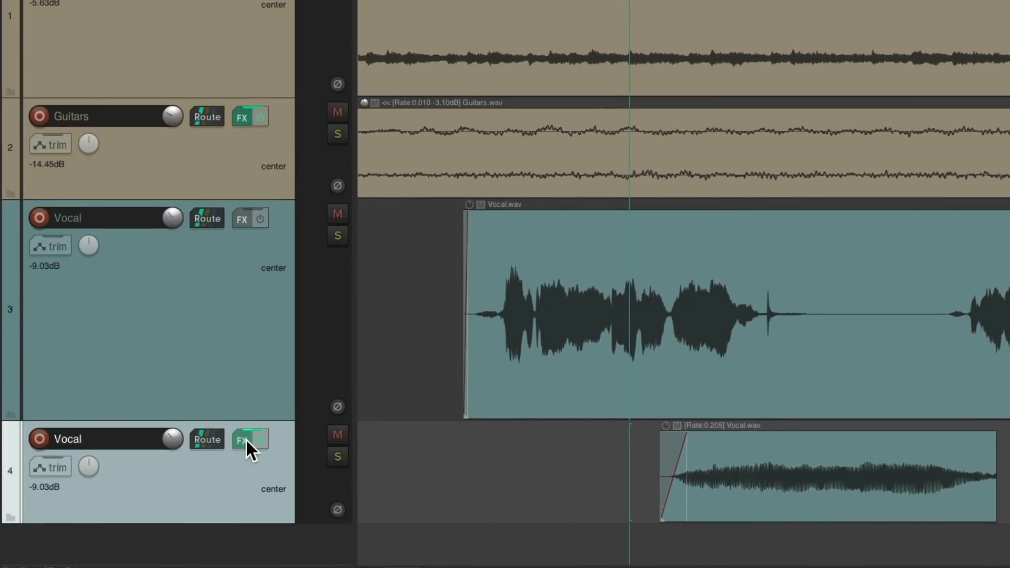
{"action": "left_click", "coordinate": [245, 439]}
{"action": "double_click", "coordinate": [300, 143]}
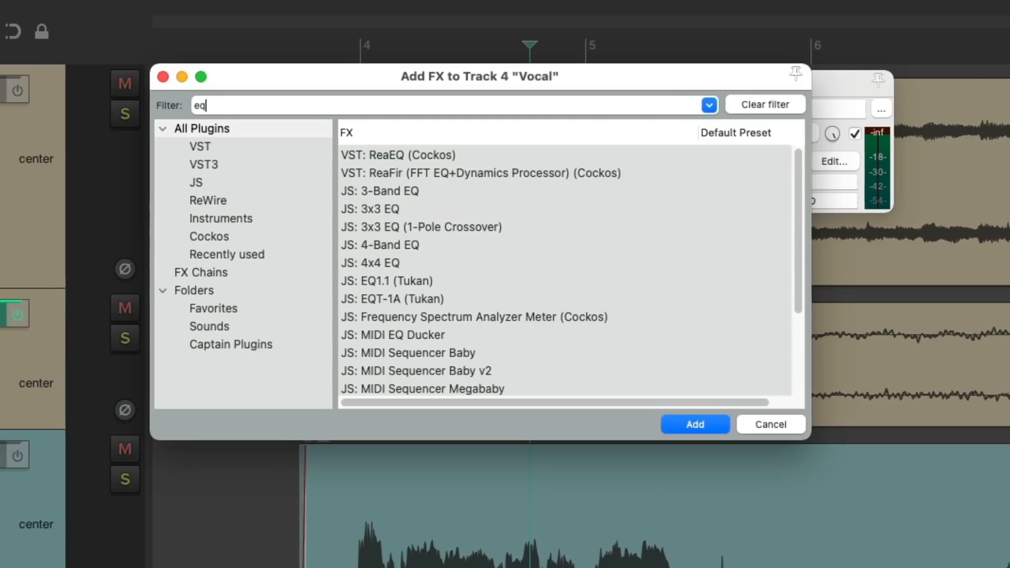
{"action": "left_click", "coordinate": [488, 156]}
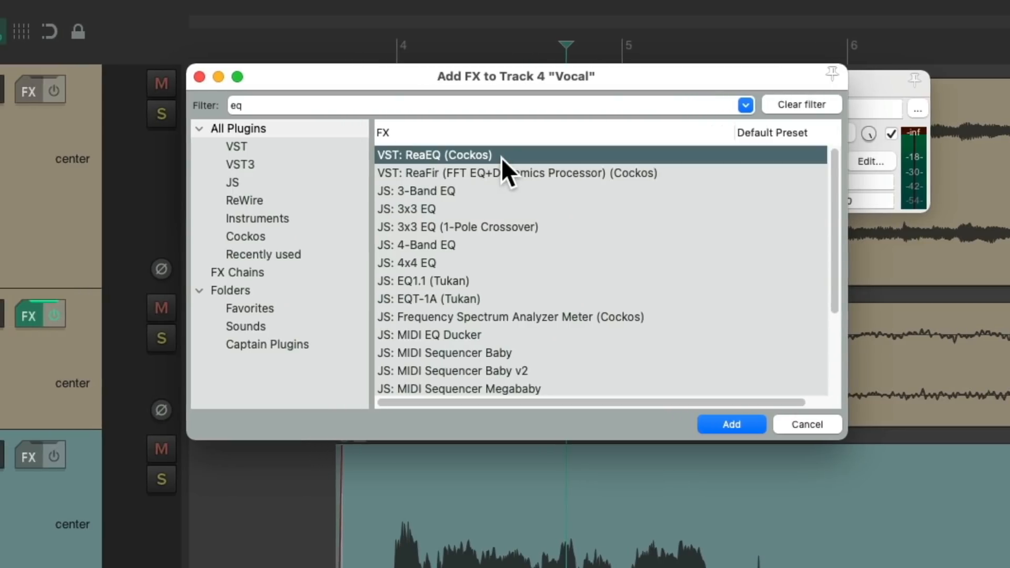
{"action": "double_click", "coordinate": [501, 157]}
{"action": "left_click_drag", "start_coordinate": [266, 121], "coordinate": [272, 105]}
Step: Reduce ReaEQ to a single Low Pass band at about 9490 Hz with a bandwidth of about 0.51 octaves
{"action": "left_click", "coordinate": [460, 466]}
{"action": "left_click", "coordinate": [460, 466]}
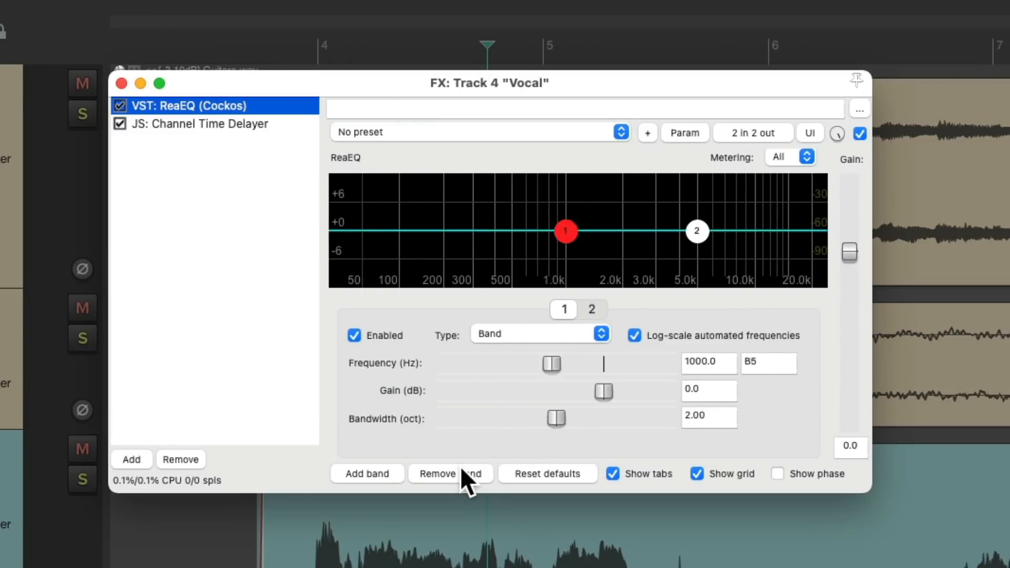
{"action": "left_click", "coordinate": [460, 466]}
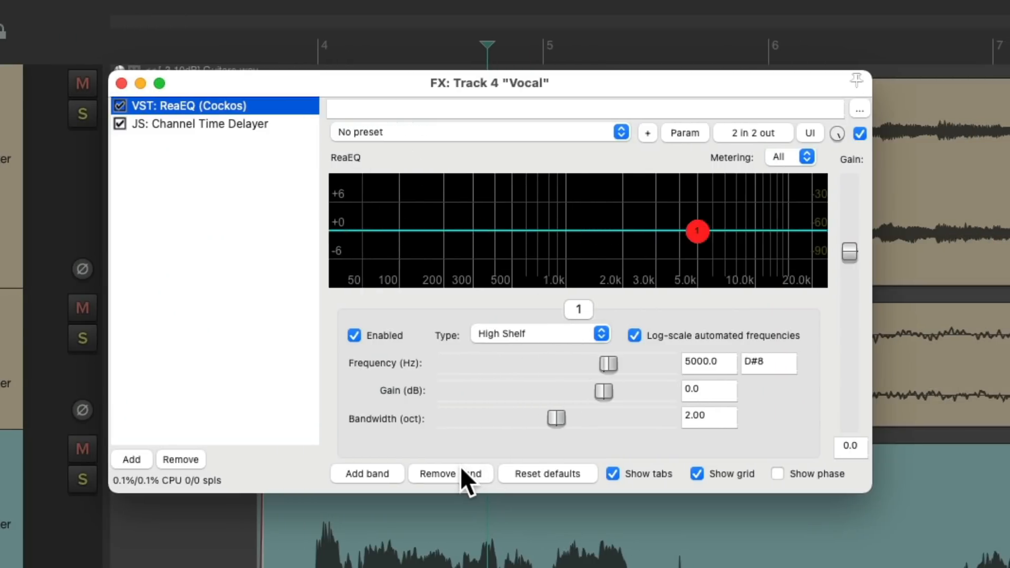
{"action": "left_click", "coordinate": [573, 335]}
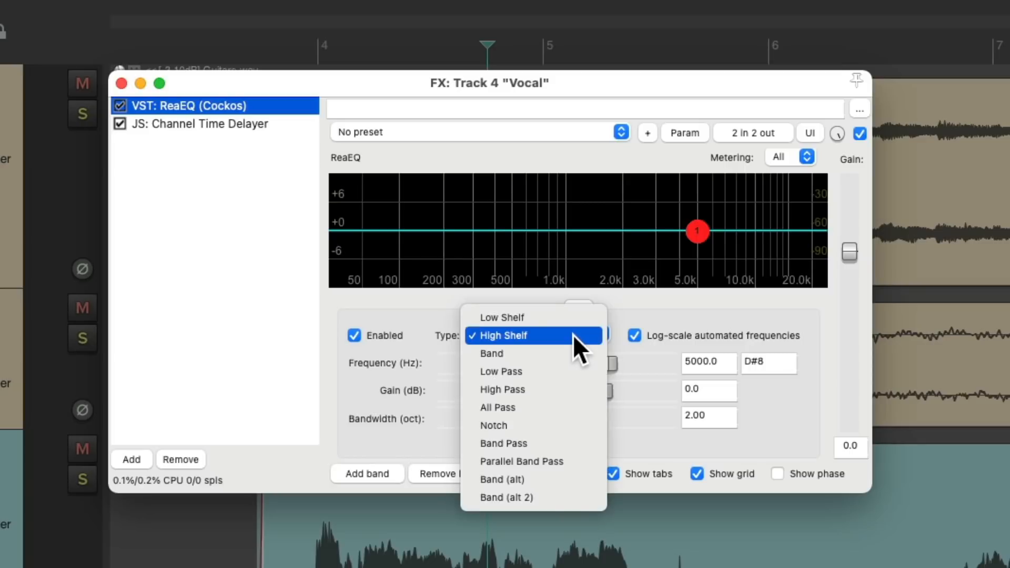
{"action": "left_click", "coordinate": [570, 372]}
{"action": "left_click_drag", "start_coordinate": [696, 261], "coordinate": [749, 254]}
{"action": "left_click_drag", "start_coordinate": [556, 418], "coordinate": [468, 419]}
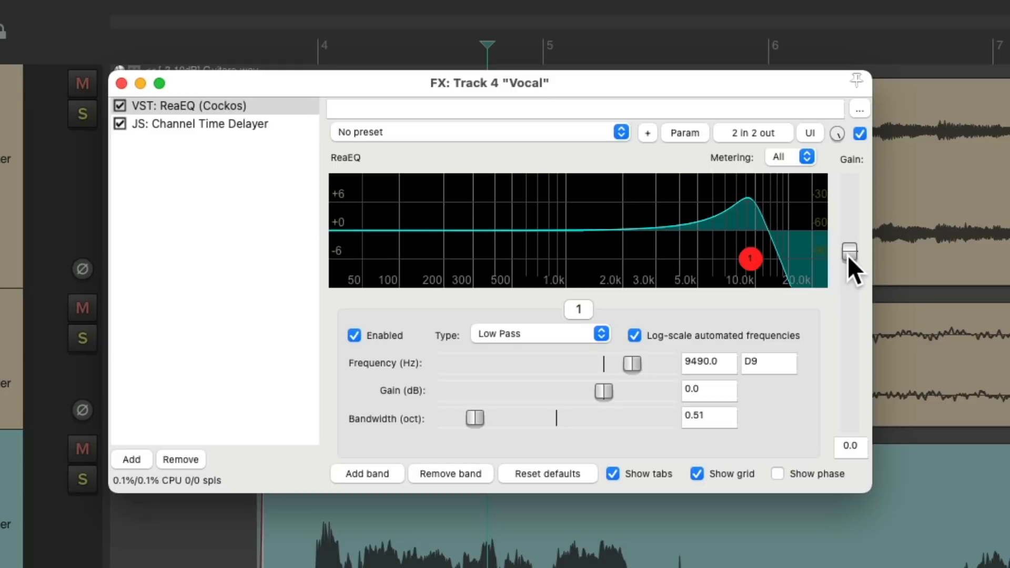
Step: Modulate ReaEQ's global gain with a tempo-synced square LFO at a speed of .5 QN
{"action": "left_click", "coordinate": [676, 132]}
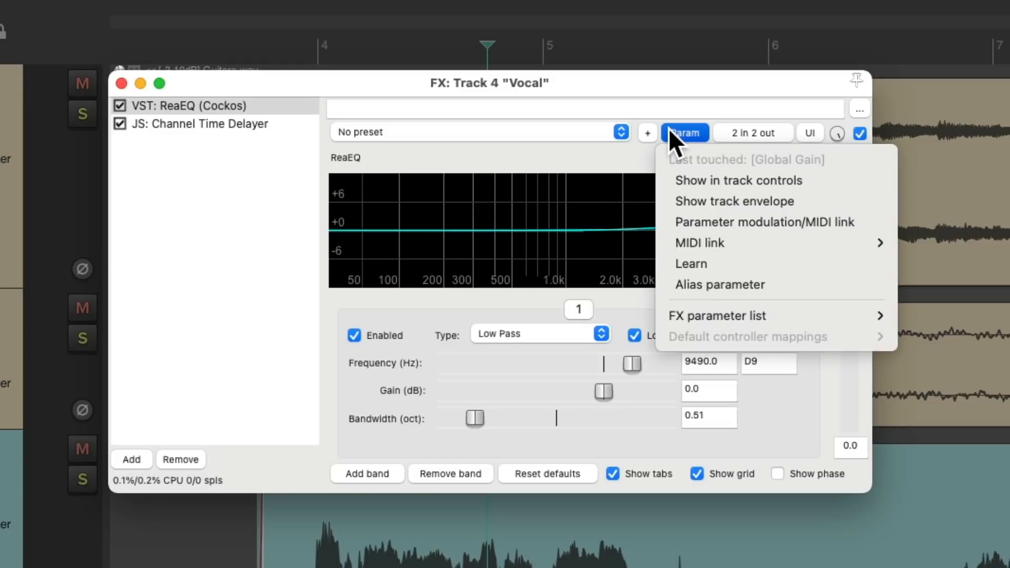
{"action": "left_click", "coordinate": [663, 222]}
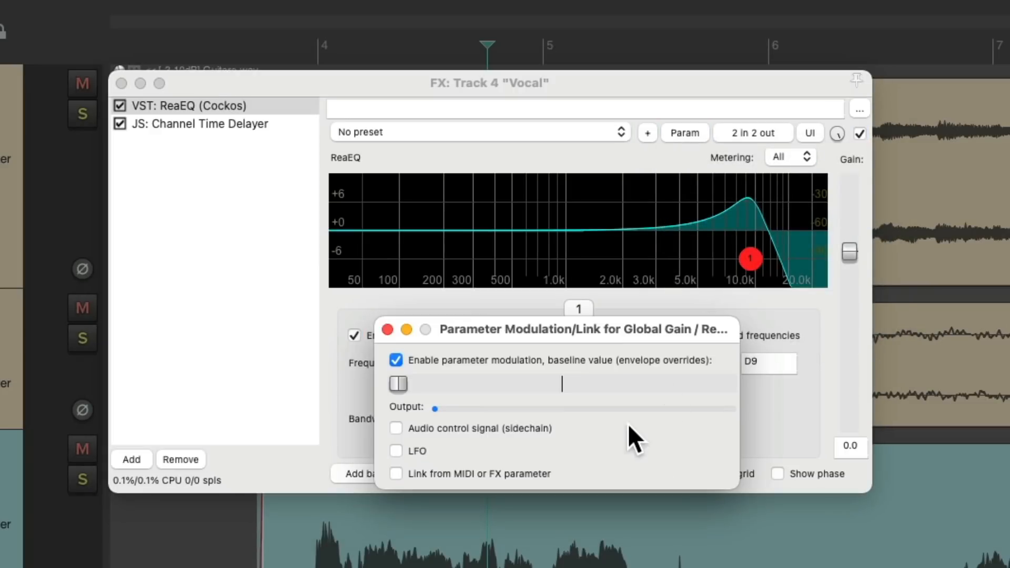
{"action": "left_click", "coordinate": [395, 451]}
{"action": "left_click", "coordinate": [487, 398]}
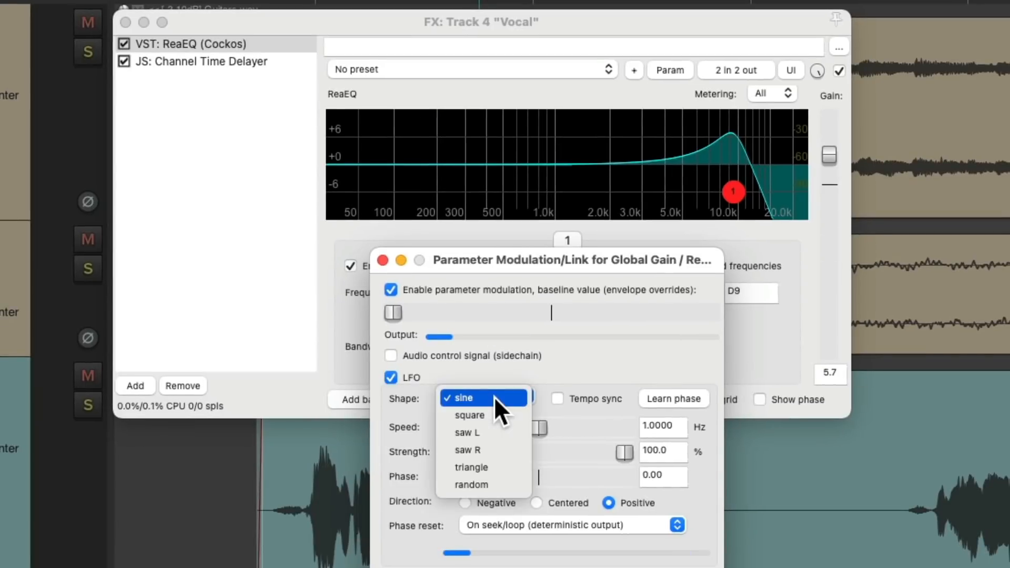
{"action": "left_click", "coordinate": [505, 412]}
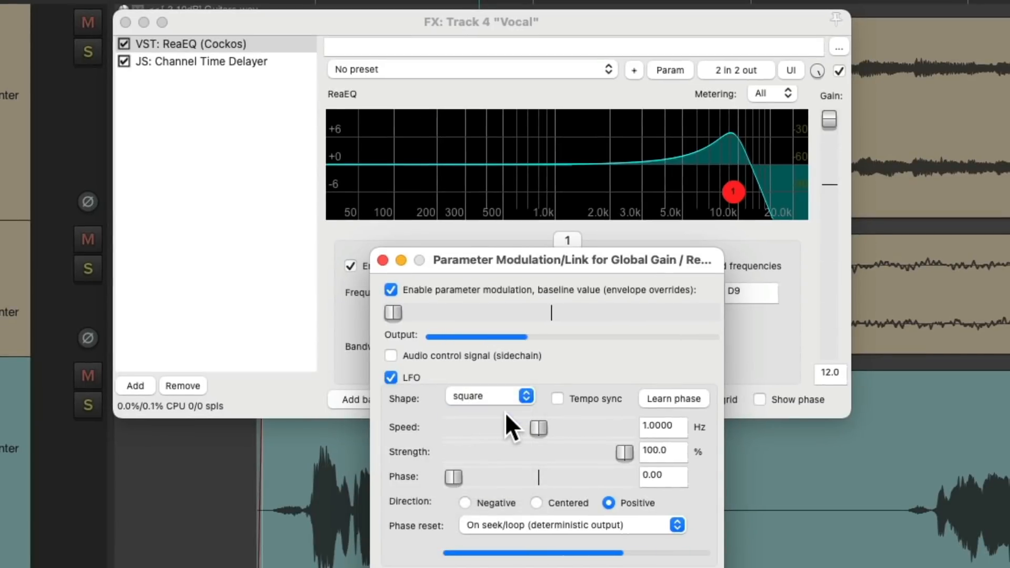
{"action": "left_click", "coordinate": [555, 398]}
{"action": "double_click", "coordinate": [667, 428]}
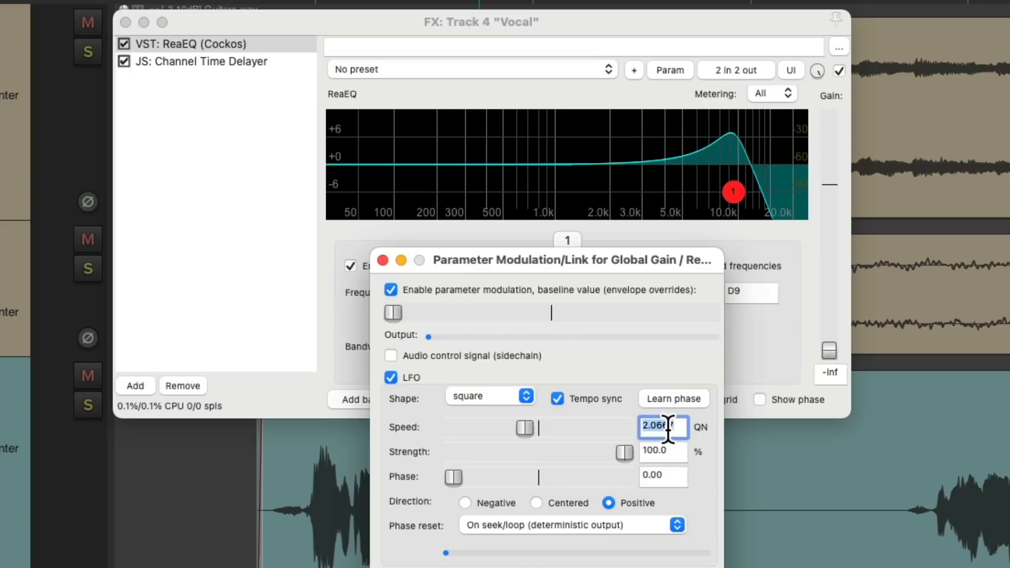
{"action": "type", "text": ".5"}
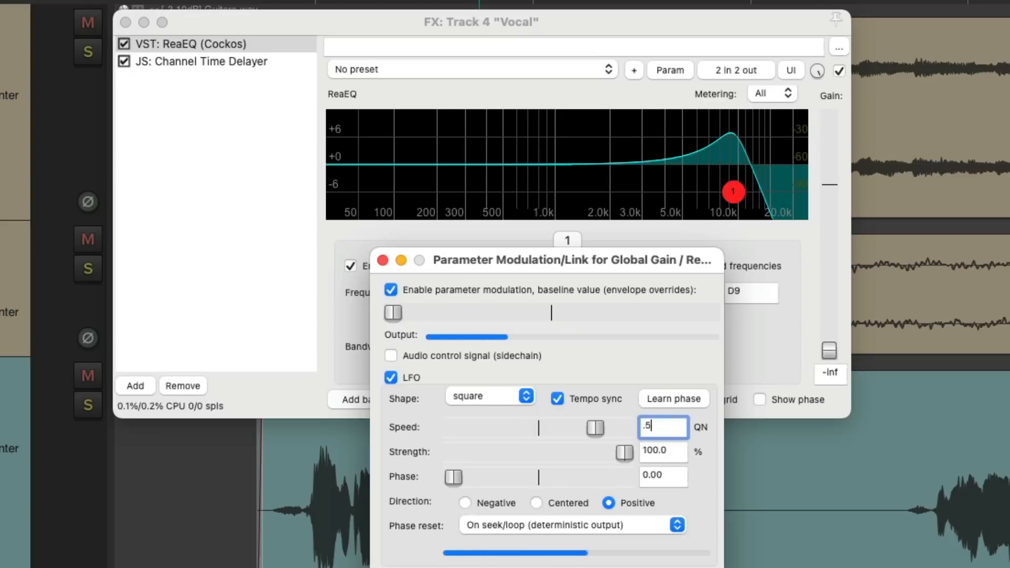
Step: Set the gain LFO's direction to Negative, its baseline to about 1.3 dB and its strength to about 38.5%, and preview the pulsing
{"action": "left_click", "coordinate": [462, 502]}
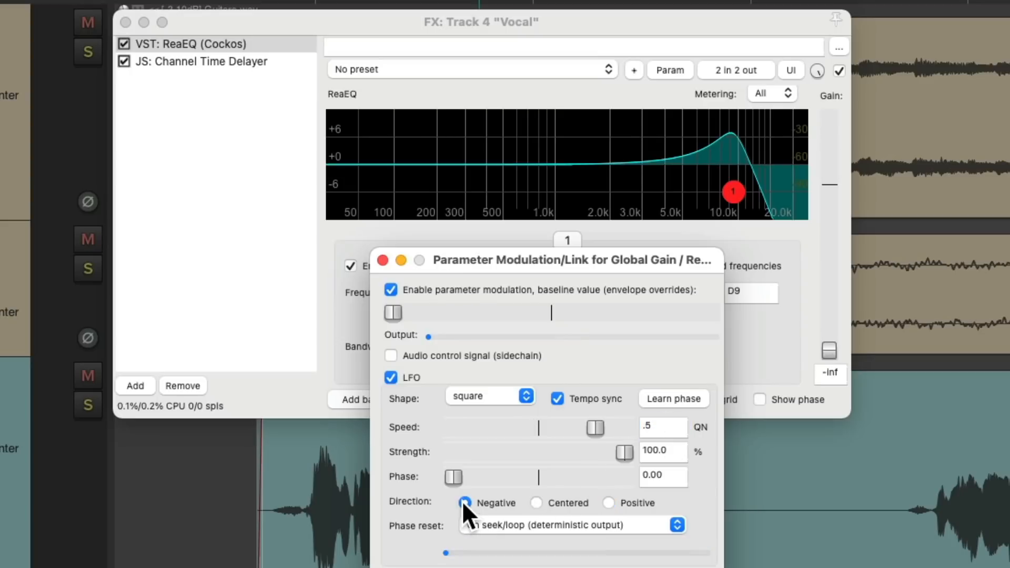
{"action": "left_click_drag", "start_coordinate": [390, 313], "coordinate": [563, 307]}
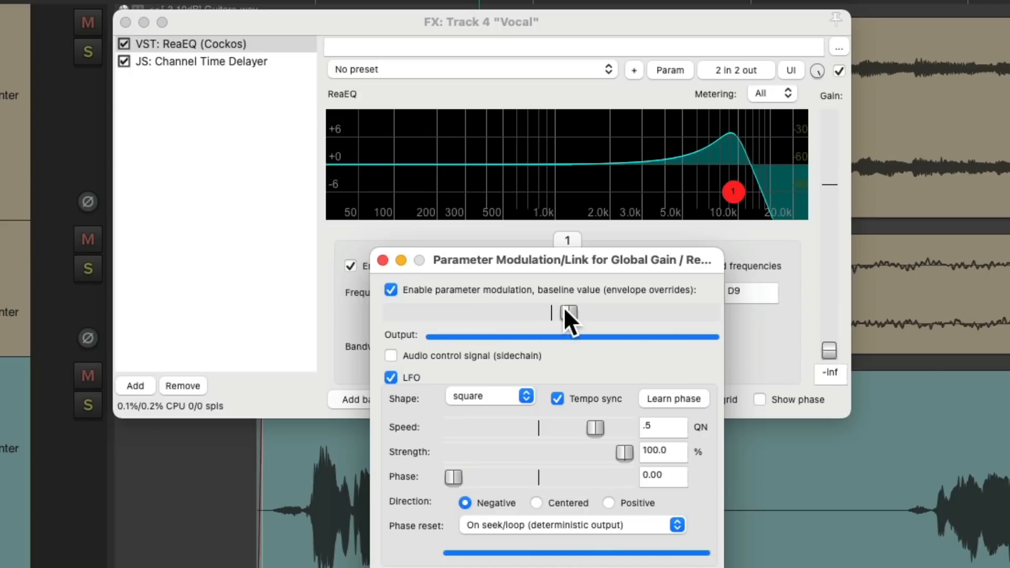
{"action": "left_click_drag", "start_coordinate": [620, 454], "coordinate": [511, 455]}
{"action": "left_click_drag", "start_coordinate": [569, 313], "coordinate": [558, 320]}
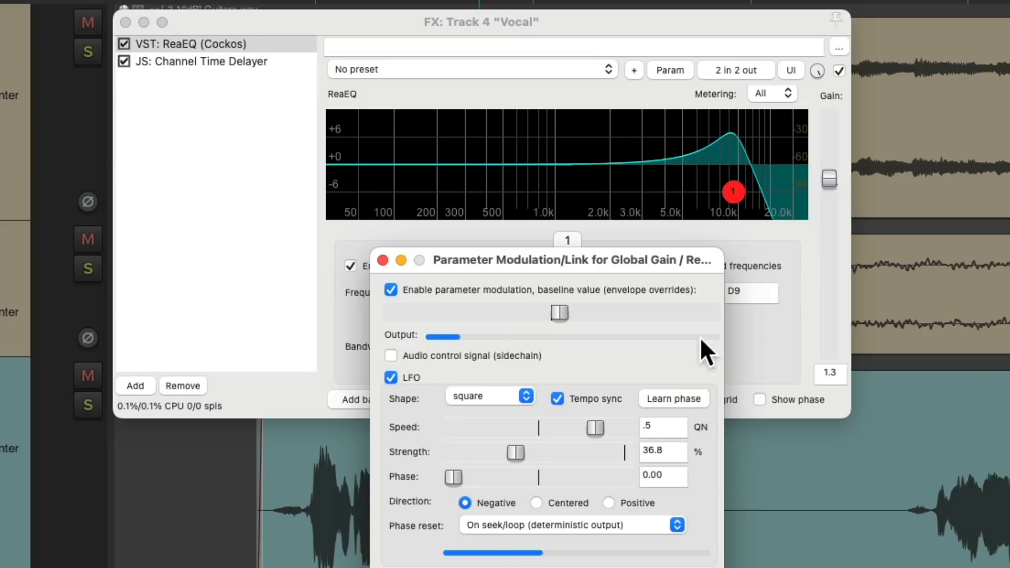
{"action": "left_click_drag", "start_coordinate": [520, 452], "coordinate": [636, 452]}
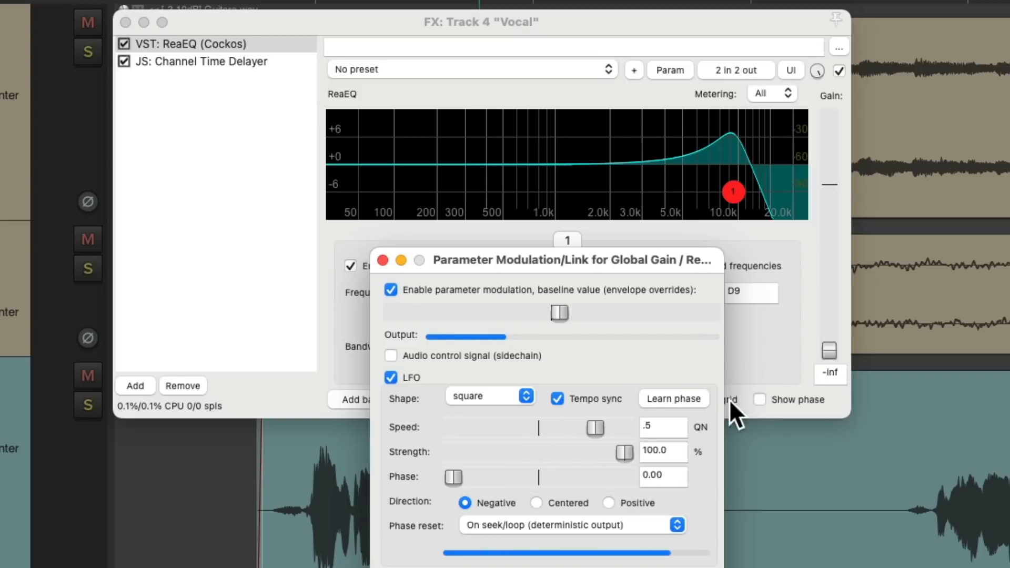
{"action": "left_click_drag", "start_coordinate": [622, 451], "coordinate": [517, 456]}
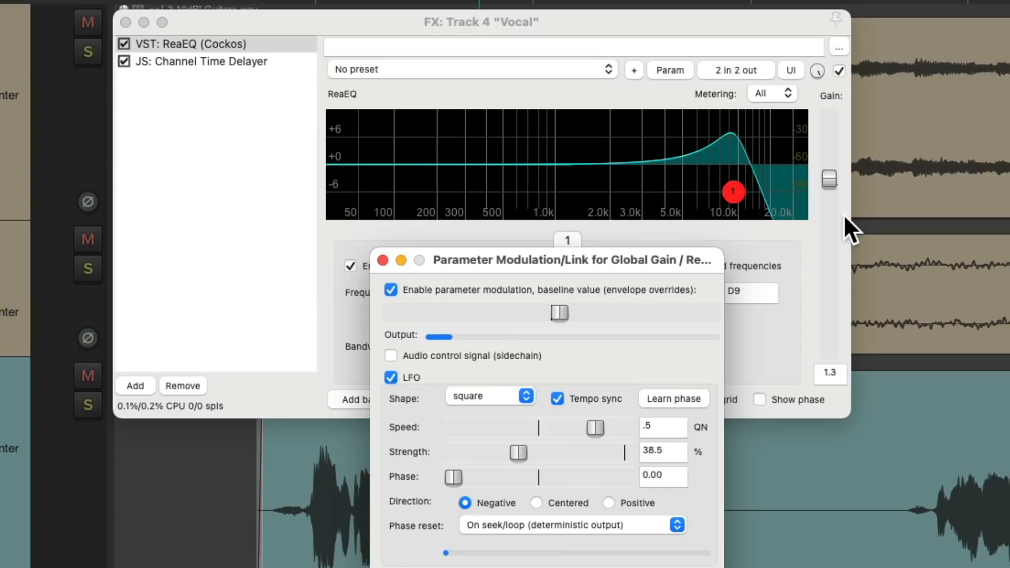
{"action": "key", "text": "space"}
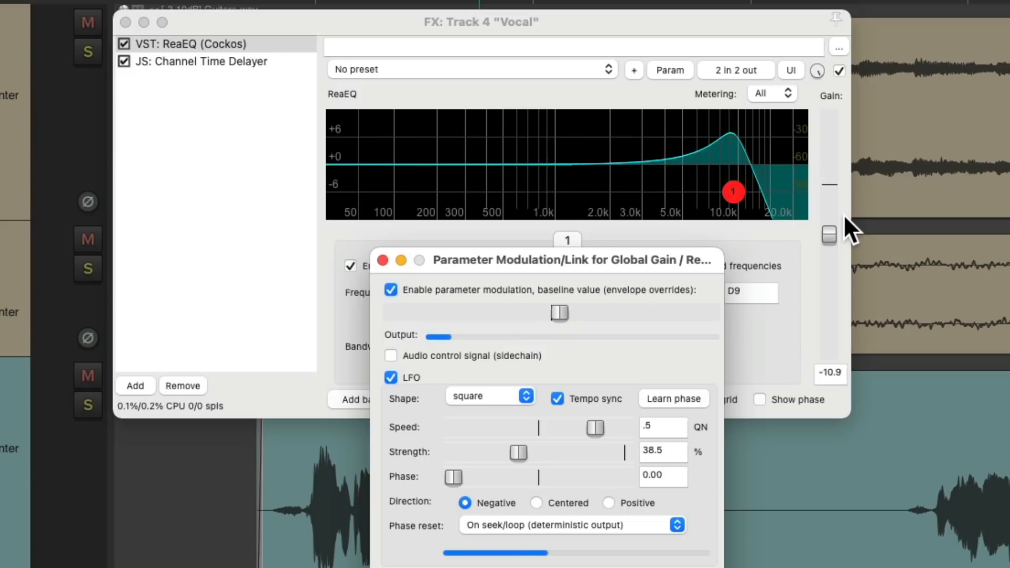
{"action": "left_click", "coordinate": [383, 259]}
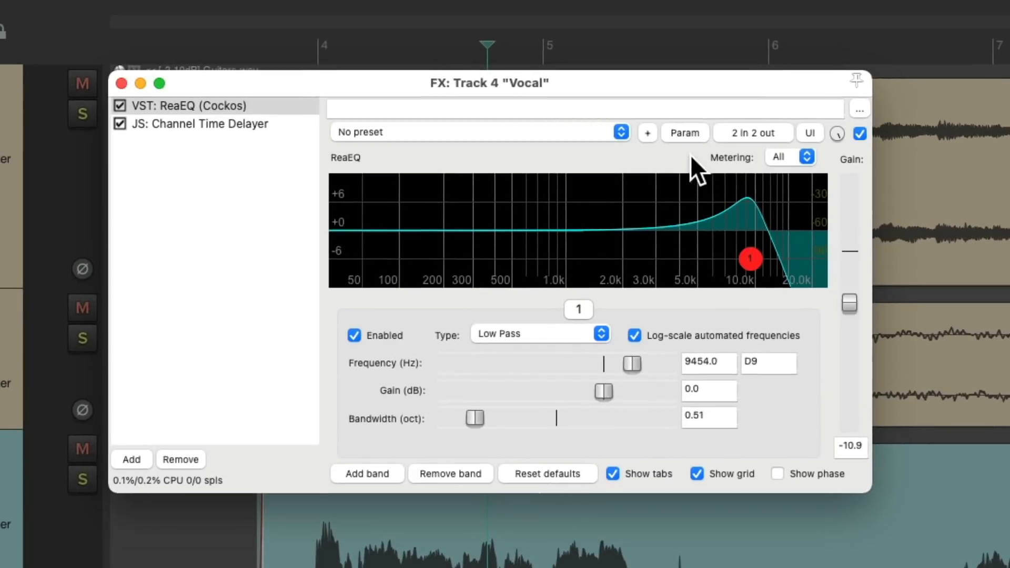
Step: Modulate the low-pass band's frequency with a tempo-synced saw L LFO at a speed of 2 QN
{"action": "left_click", "coordinate": [683, 132]}
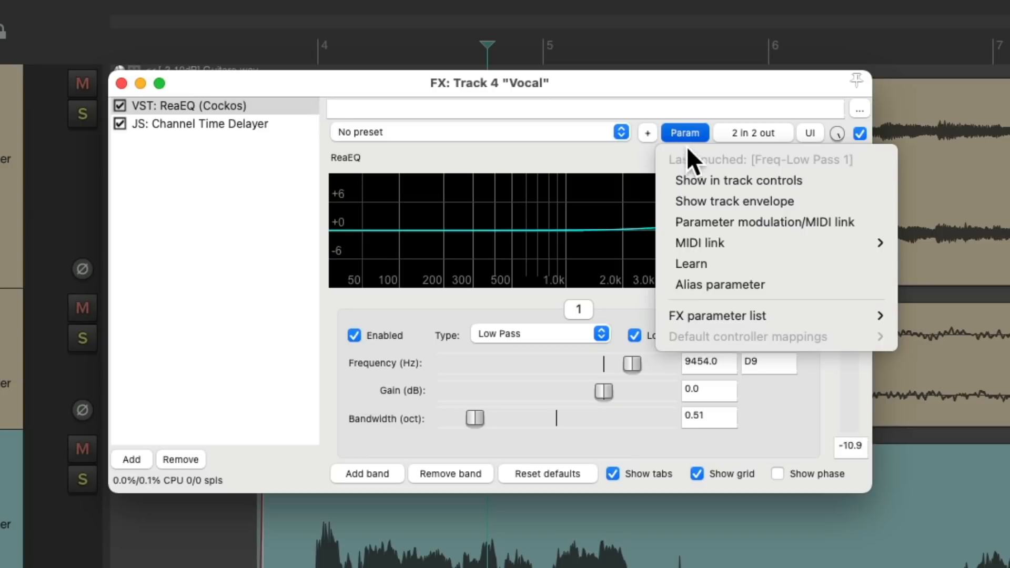
{"action": "left_click", "coordinate": [669, 223]}
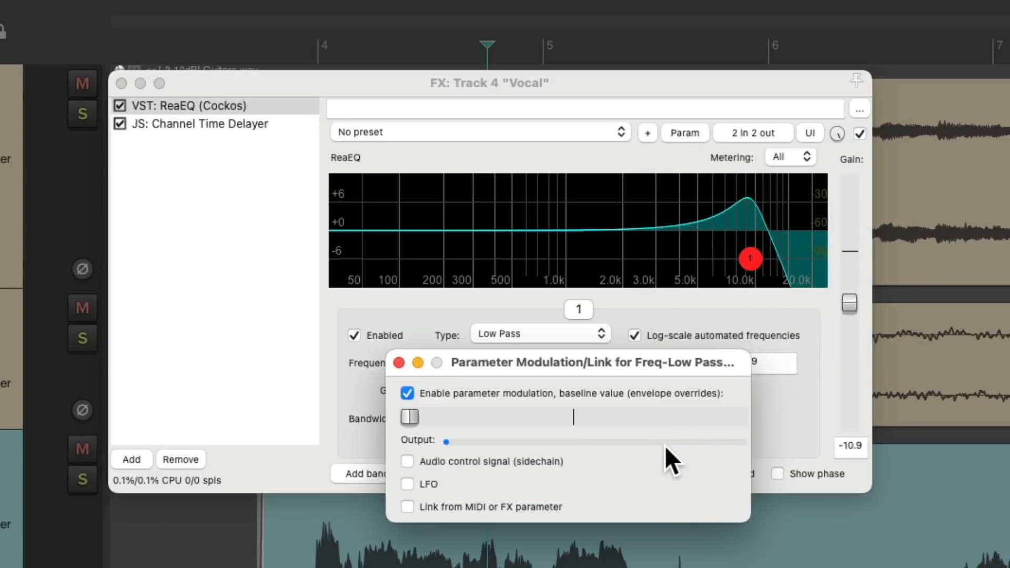
{"action": "left_click", "coordinate": [407, 484]}
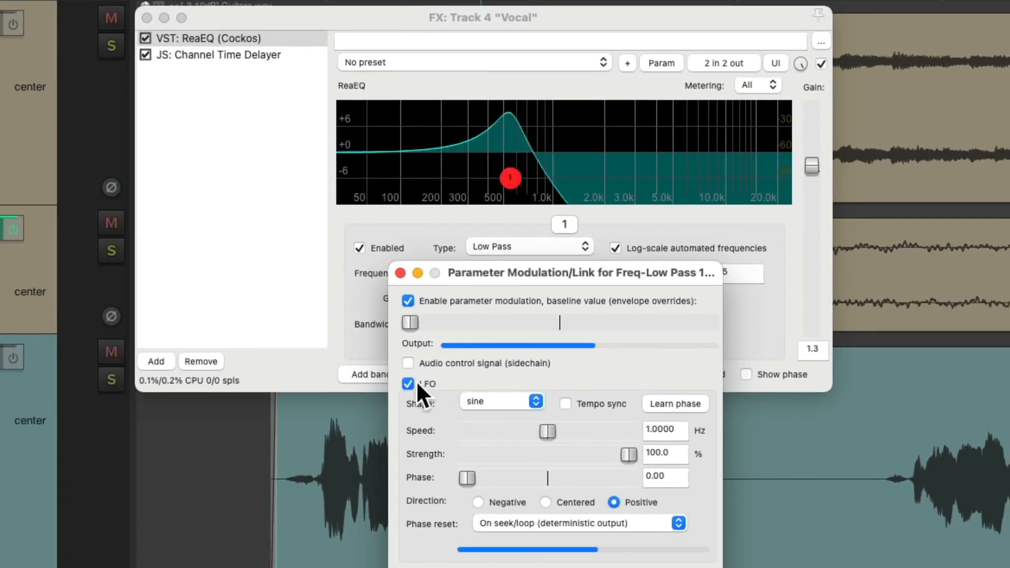
{"action": "left_click", "coordinate": [513, 501]}
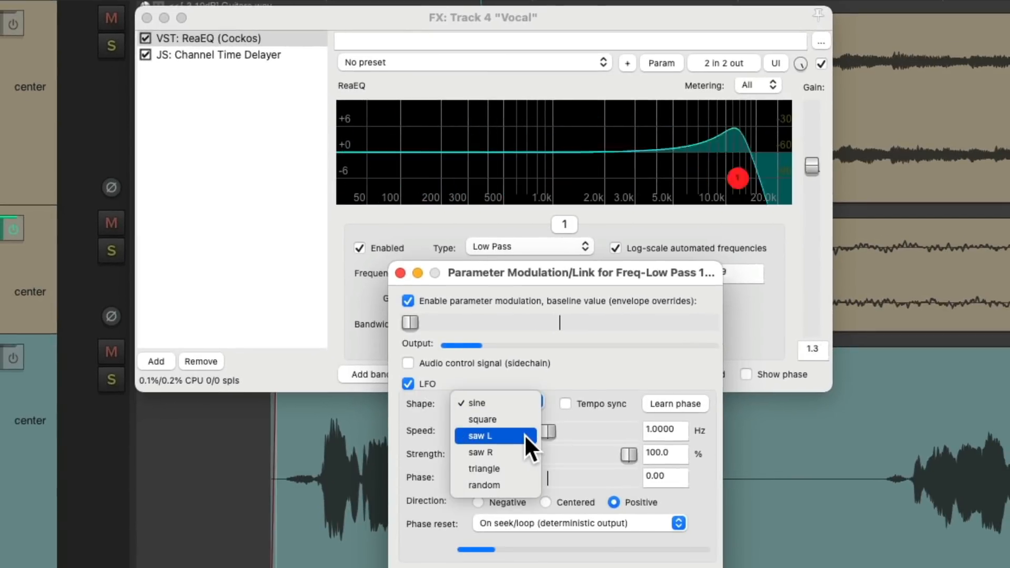
{"action": "left_click", "coordinate": [524, 435]}
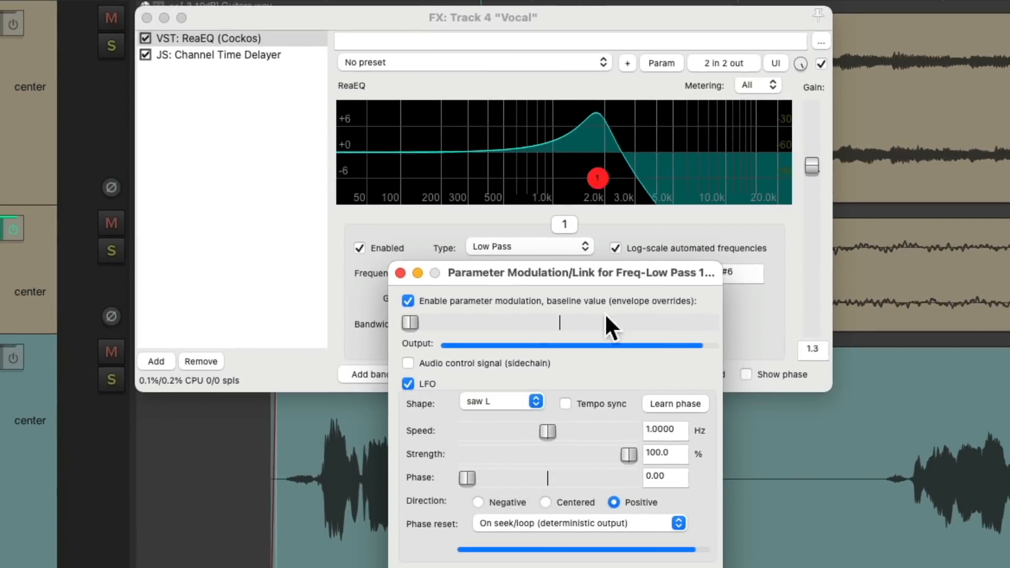
{"action": "left_click", "coordinate": [565, 403]}
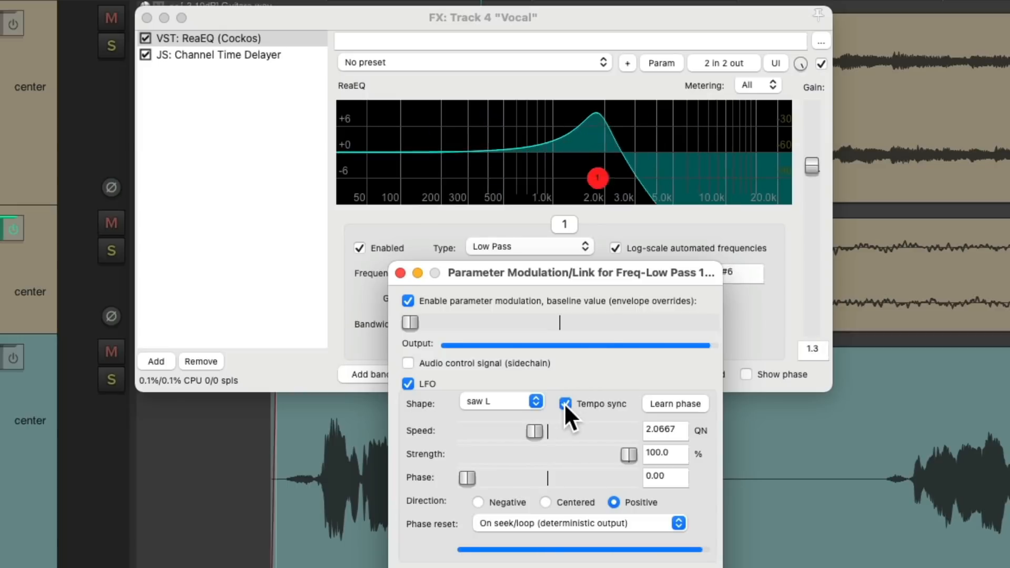
{"action": "double_click", "coordinate": [655, 430]}
{"action": "type", "text": "2"}
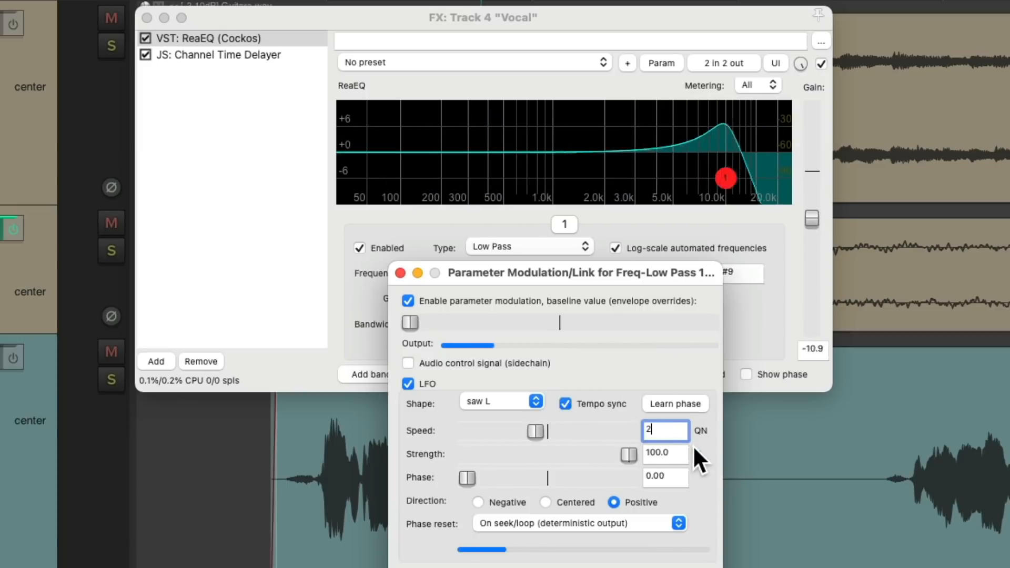
Step: Reduce the low-pass frequency LFO's strength to about 37.4% and move its baseline value to just below the midpoint
{"action": "left_click", "coordinate": [693, 446]}
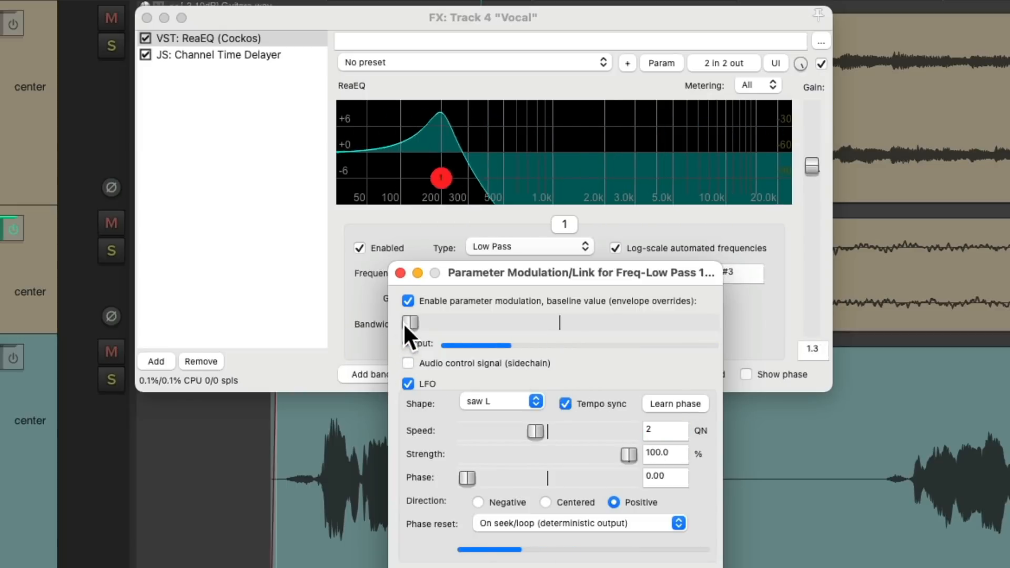
{"action": "left_click_drag", "start_coordinate": [409, 322], "coordinate": [575, 318]}
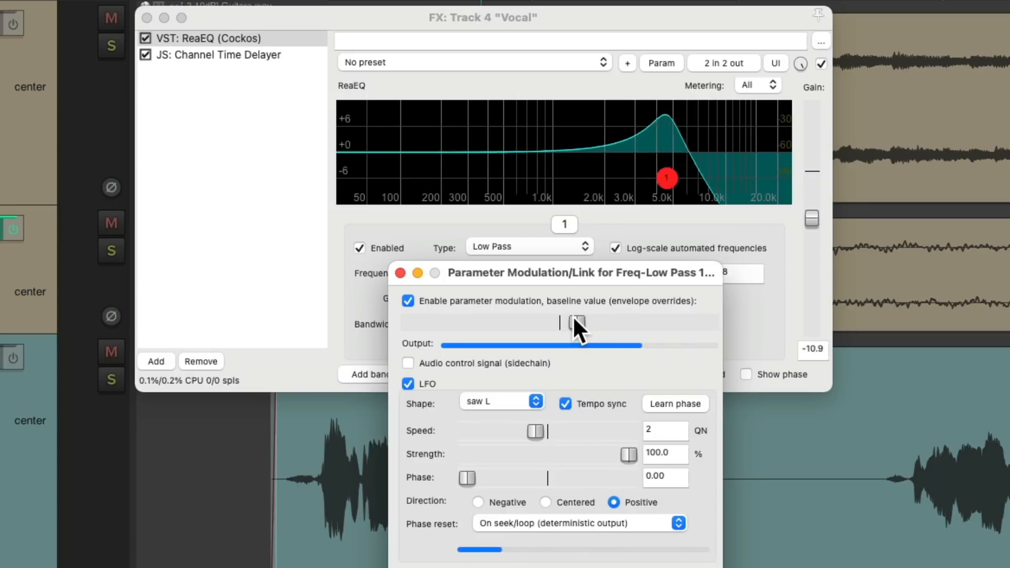
{"action": "left_click_drag", "start_coordinate": [626, 453], "coordinate": [529, 453]}
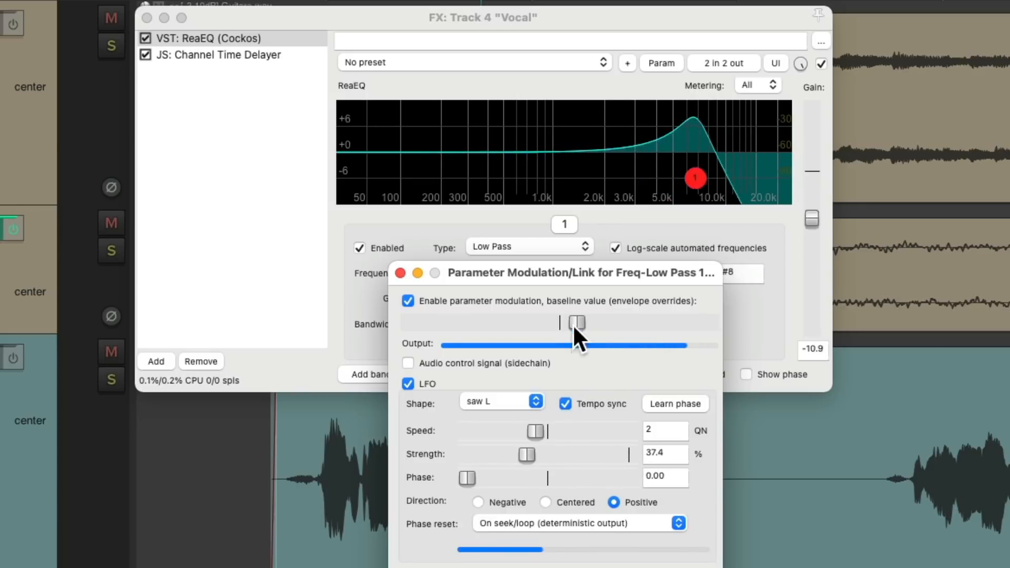
{"action": "left_click_drag", "start_coordinate": [572, 324], "coordinate": [544, 325]}
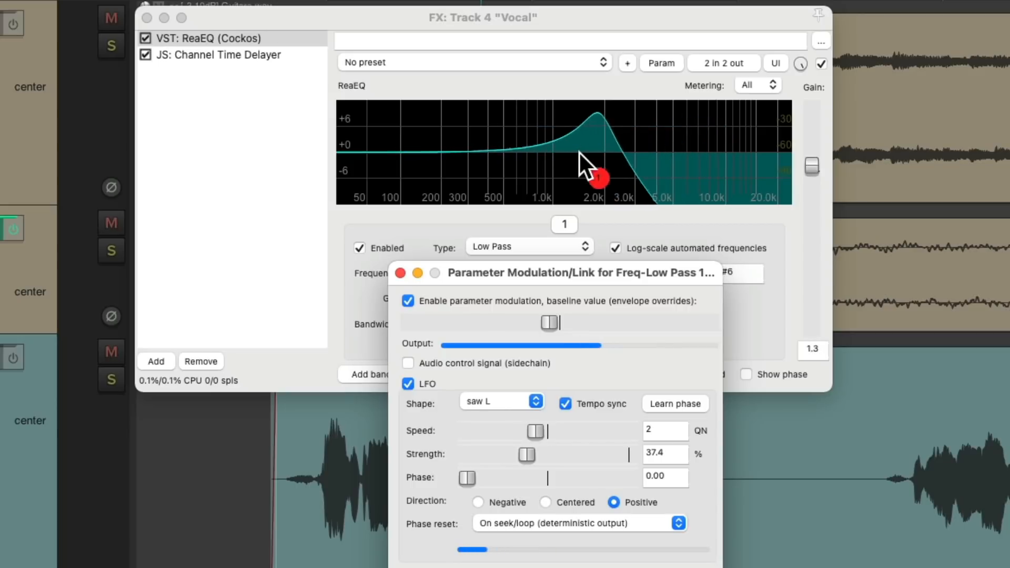
Step: Preview the filter sweep while fine-tuning its baseline slightly above the midpoint and its strength to 39.0%, and close the effect windows
{"action": "key", "text": "space"}
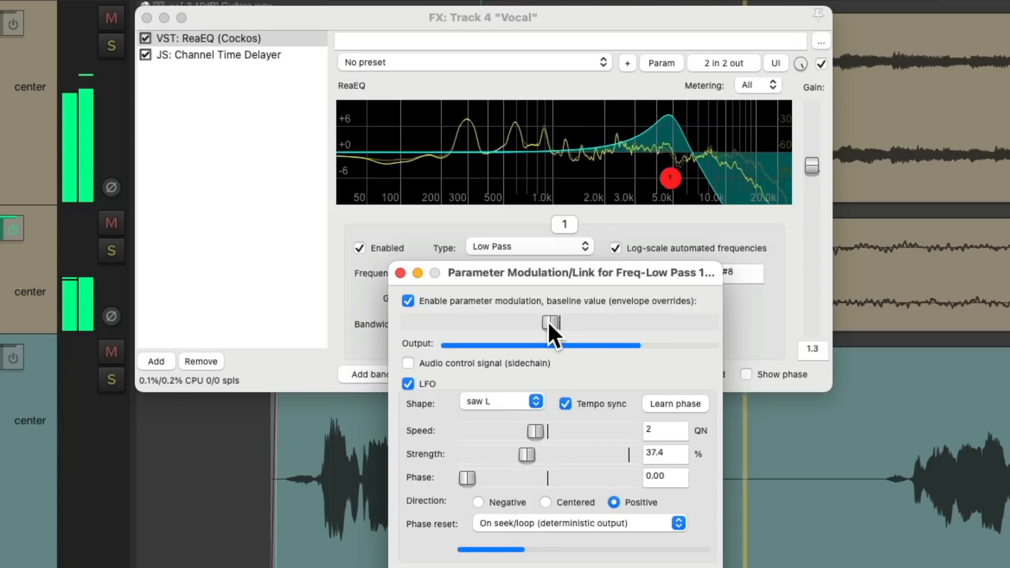
{"action": "left_click_drag", "start_coordinate": [548, 320], "coordinate": [567, 323]}
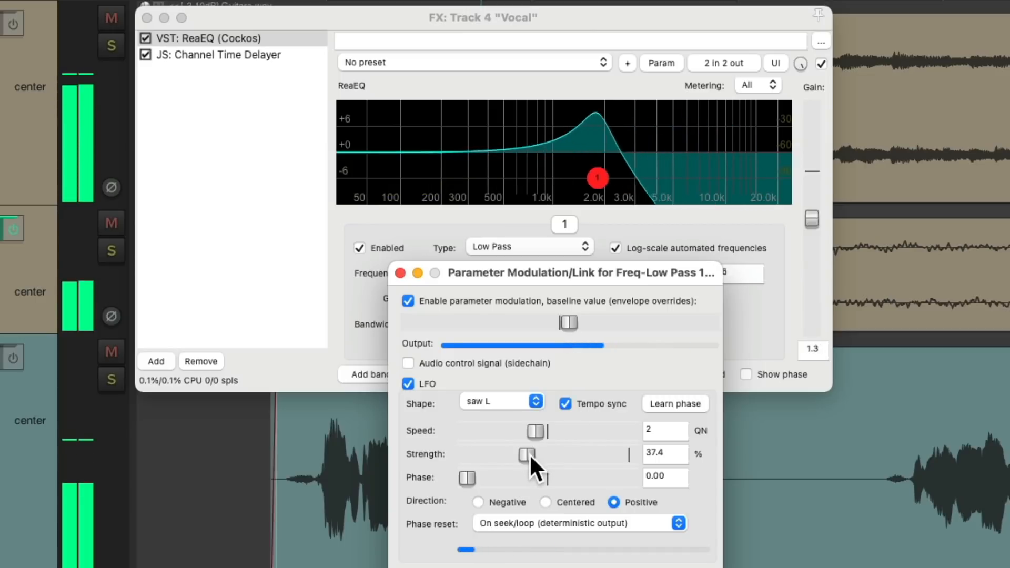
{"action": "left_click_drag", "start_coordinate": [529, 453], "coordinate": [532, 453]}
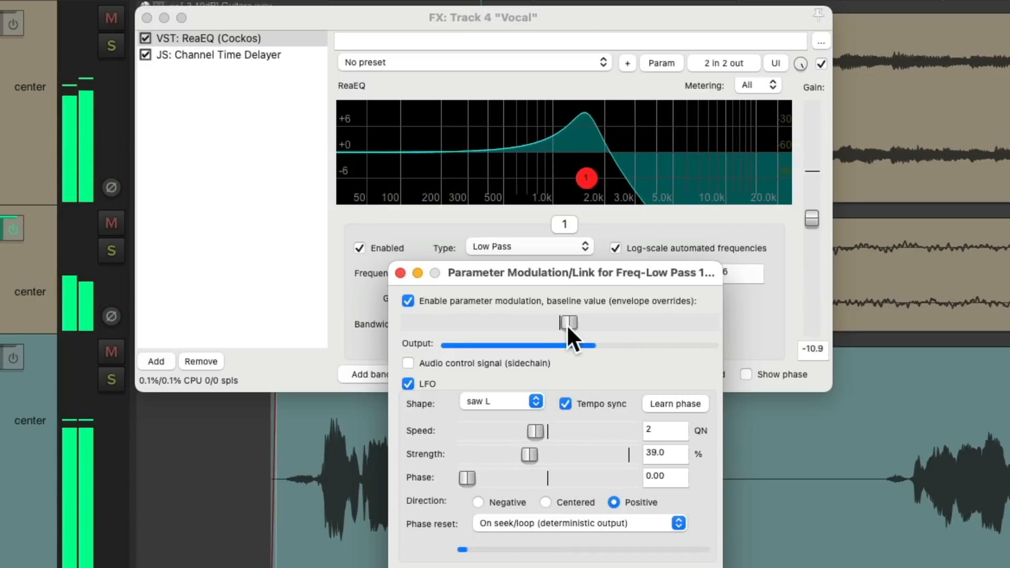
{"action": "left_click_drag", "start_coordinate": [568, 324], "coordinate": [572, 326]}
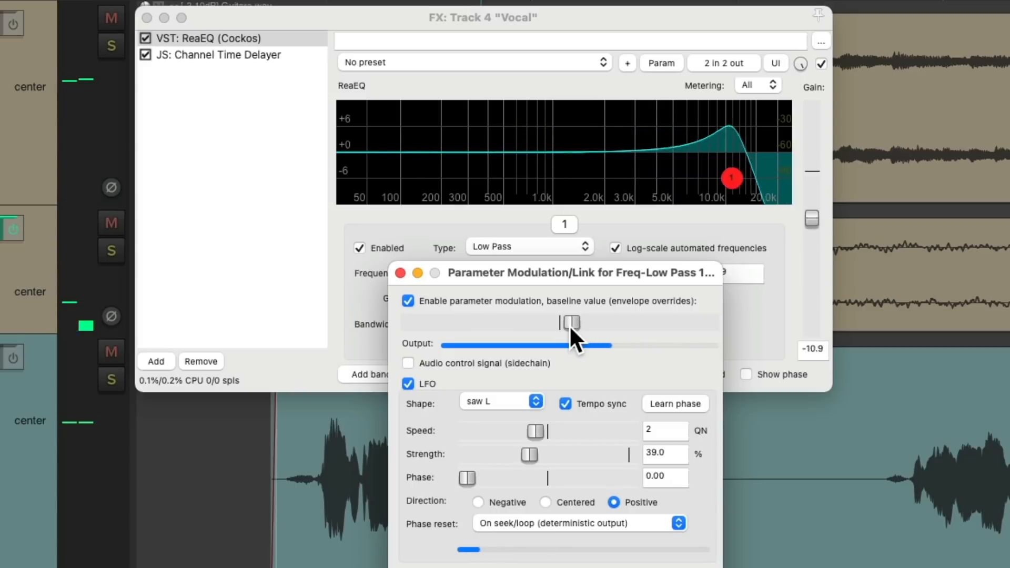
{"action": "left_click", "coordinate": [400, 272]}
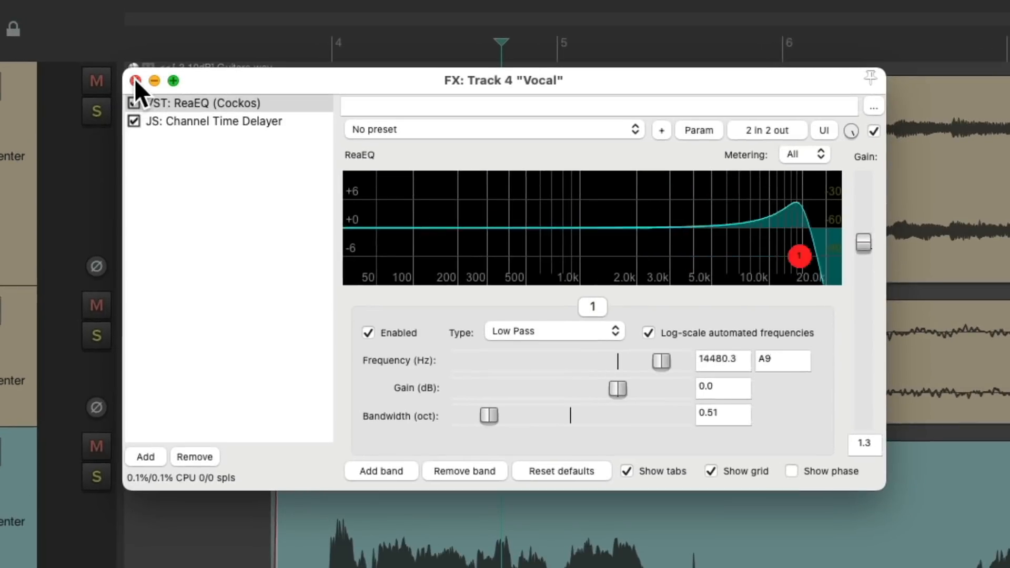
{"action": "left_click", "coordinate": [135, 81]}
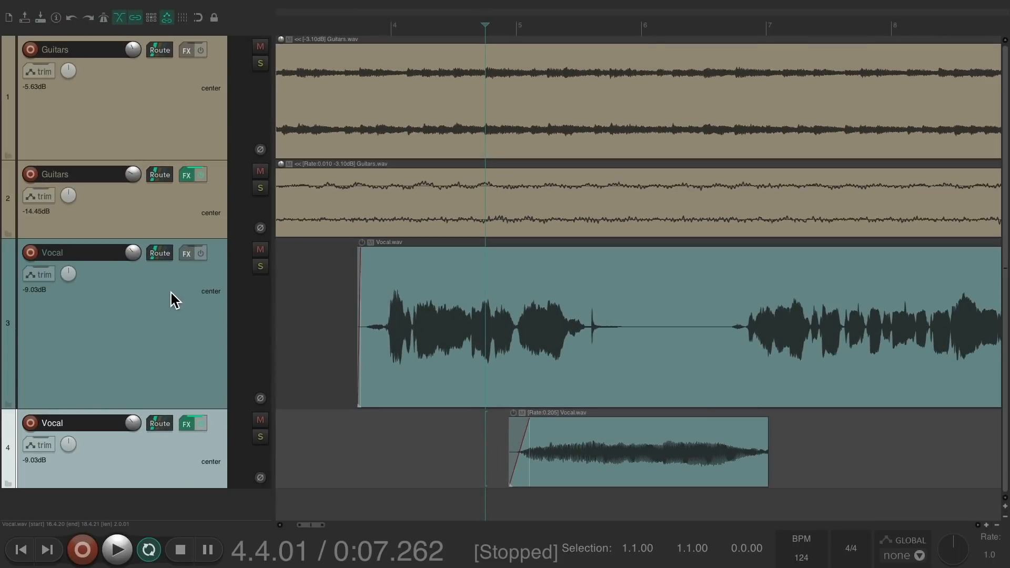
Step: Duplicate the unstretched Vocal track and stretch the copied item's start slightly to a 0.999 rate, realigning it with the original
{"action": "key", "text": "ctrl+alt+d"}
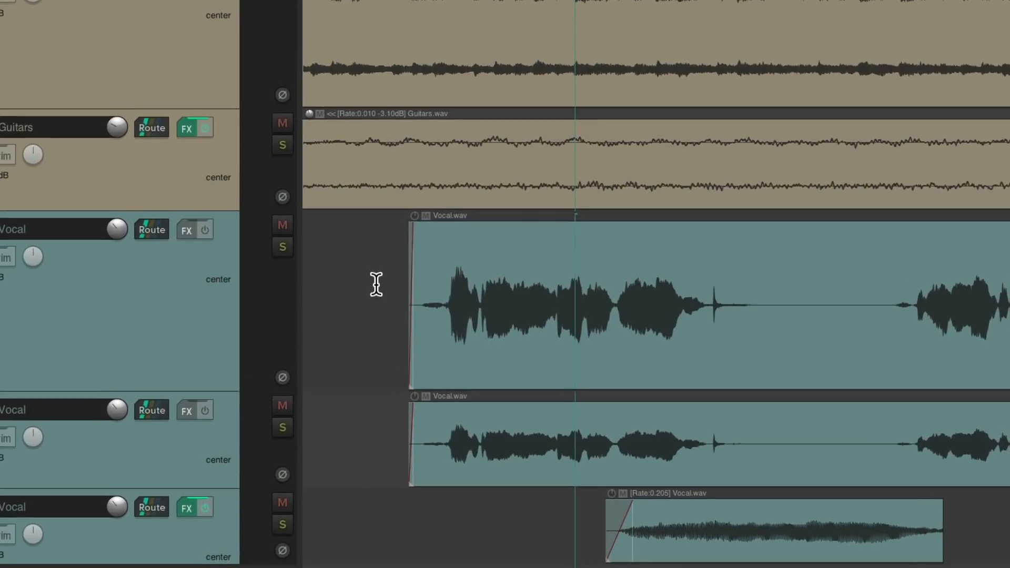
{"action": "scroll", "coordinate": [407, 478], "scroll_direction": "up", "scroll_amount": 5}
{"action": "left_click_drag", "start_coordinate": [415, 460], "coordinate": [368, 464]}
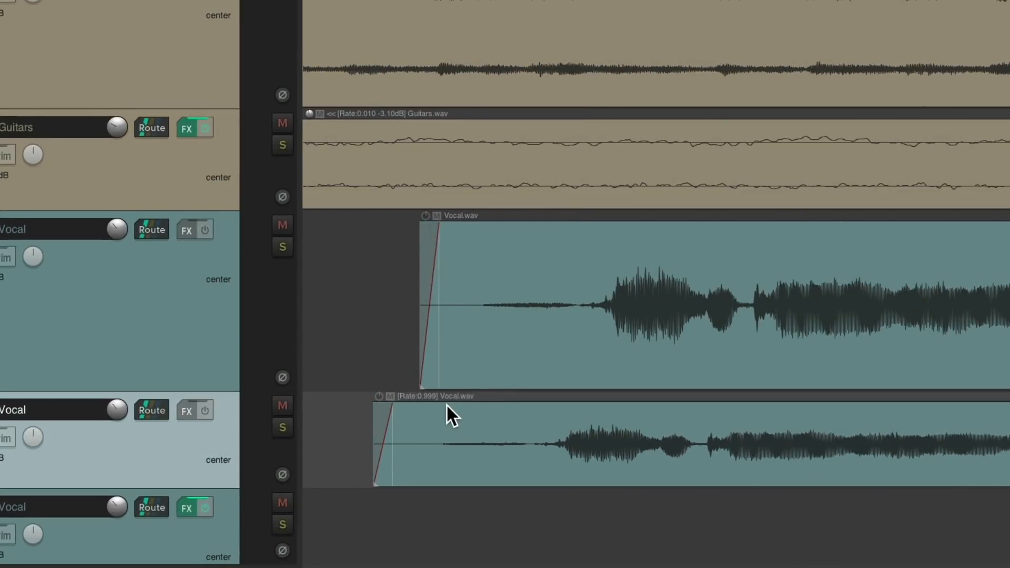
{"action": "left_click_drag", "start_coordinate": [579, 413], "coordinate": [623, 423]}
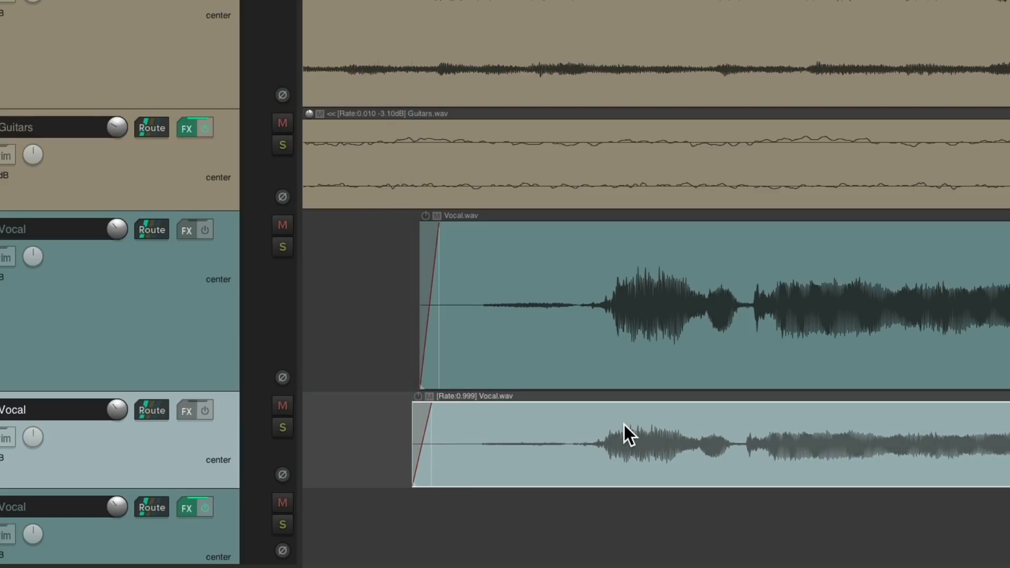
Step: Set the duplicated vocal item's pitch shift/time stretch mode to Rrreeeaaa
{"action": "double_click", "coordinate": [624, 423]}
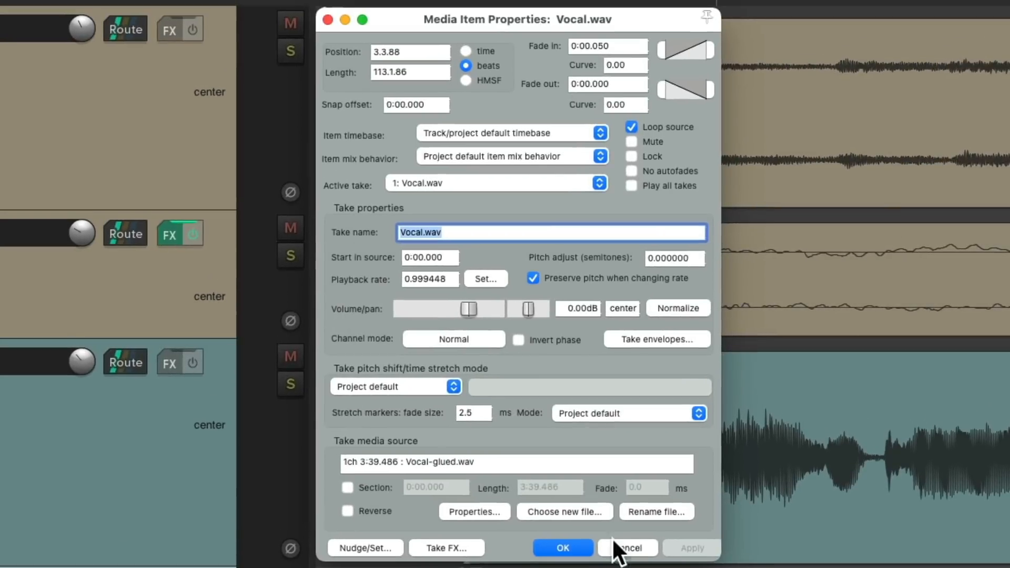
{"action": "left_click", "coordinate": [447, 389]}
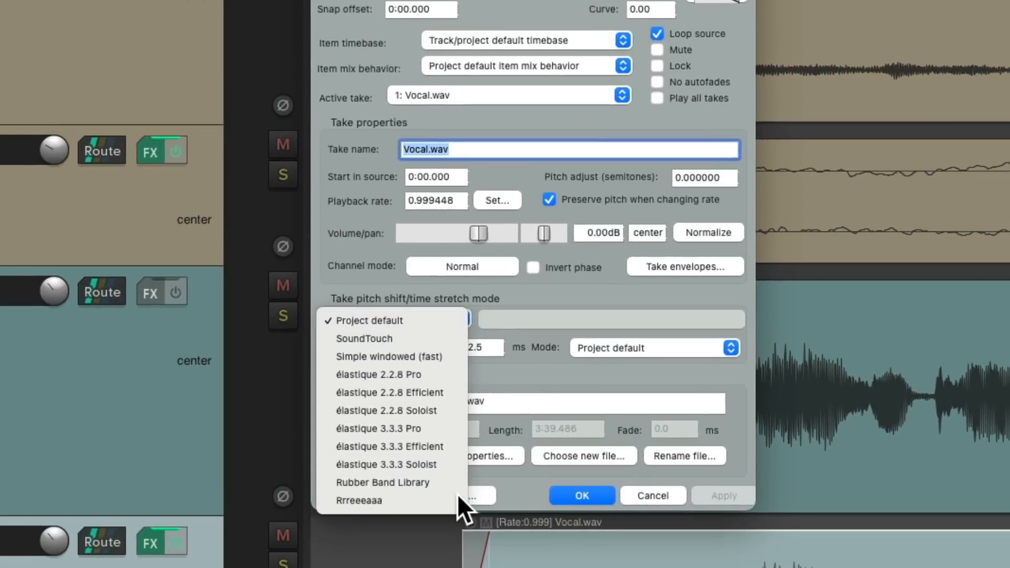
{"action": "left_click", "coordinate": [449, 550]}
{"action": "left_click", "coordinate": [578, 495]}
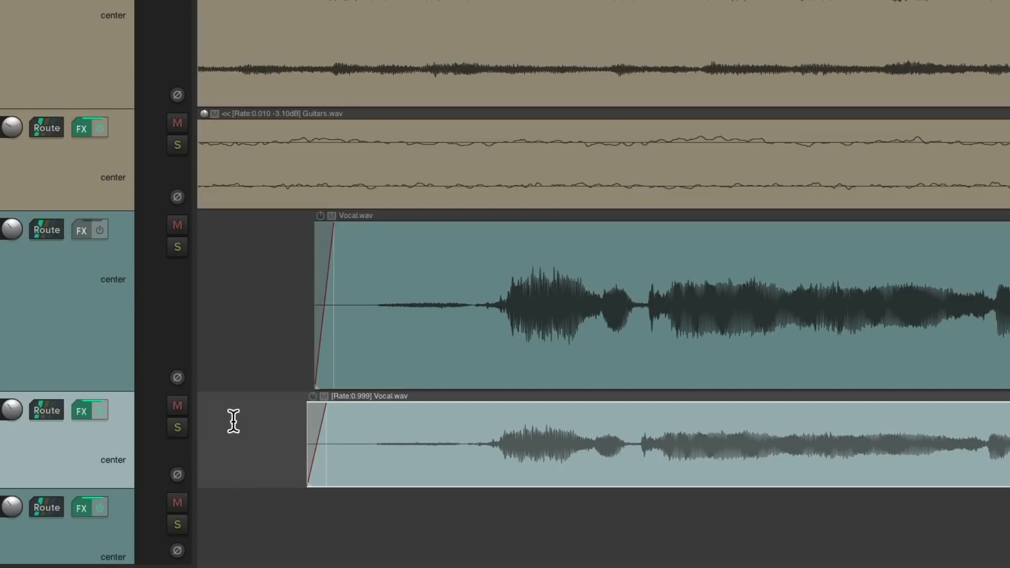
Step: Solo the duplicated Vocal track, listen to it from just before the item's start, and unsolo it
{"action": "left_click", "coordinate": [178, 427]}
{"action": "left_click", "coordinate": [291, 438]}
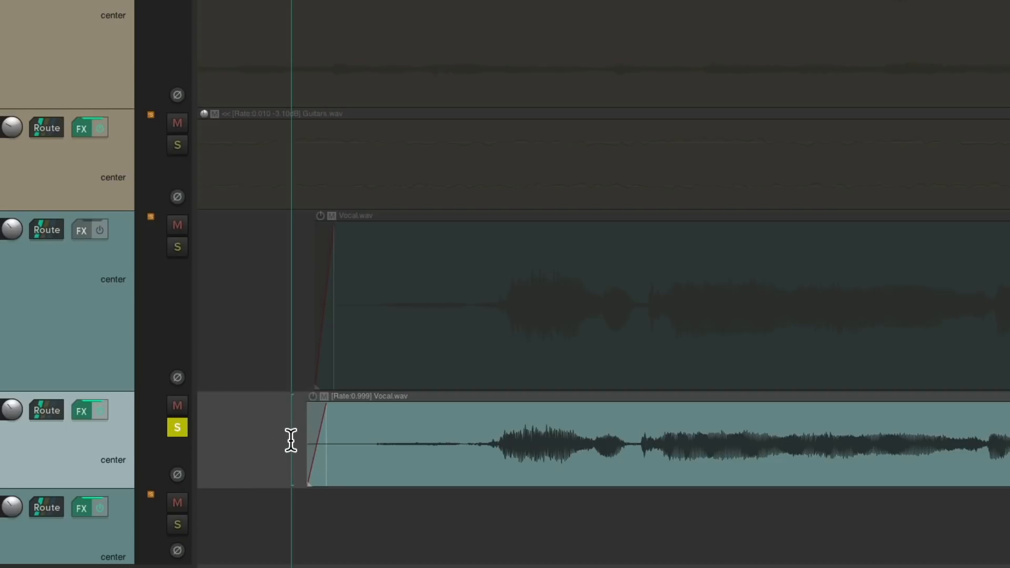
{"action": "key", "text": "space"}
{"action": "scroll", "coordinate": [439, 298], "scroll_direction": "down", "scroll_amount": 3}
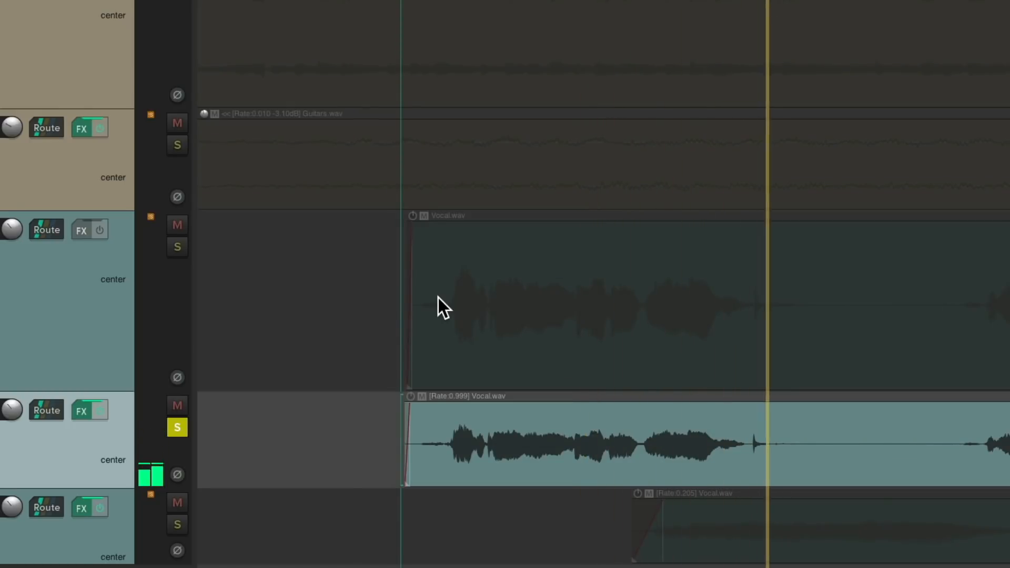
{"action": "key", "text": "space"}
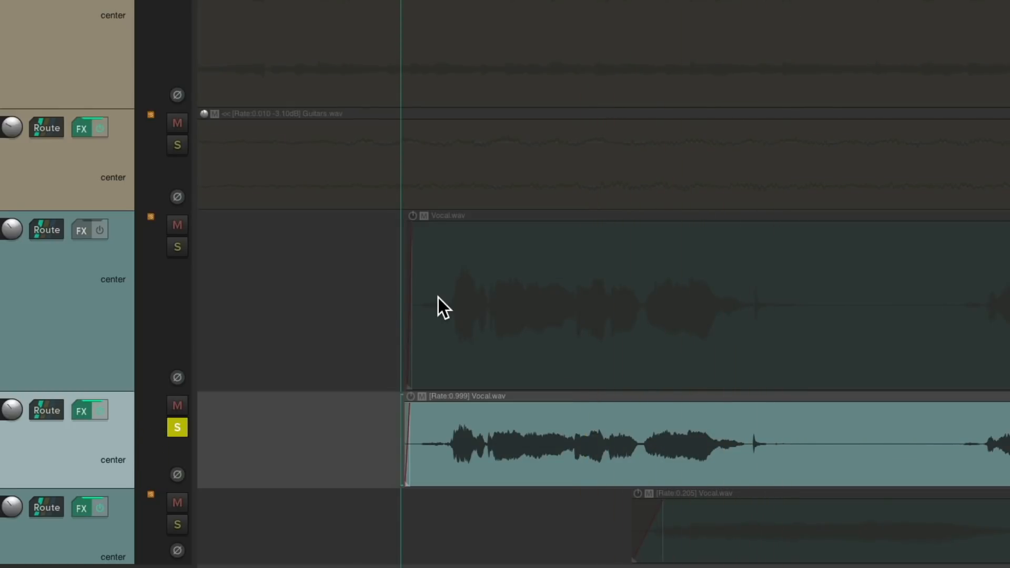
{"action": "left_click", "coordinate": [177, 427]}
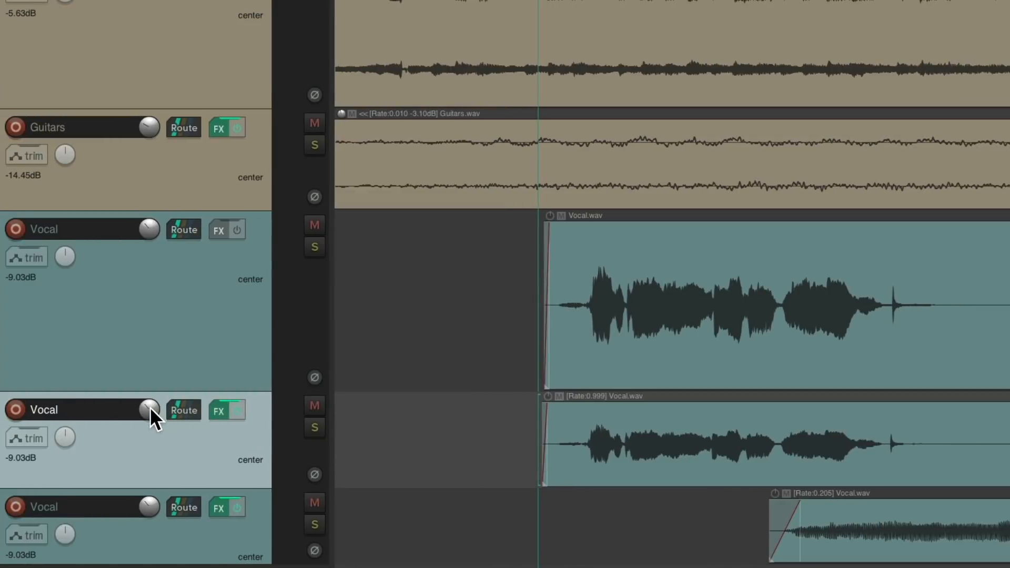
Step: Set the duplicated Vocal track's volume to about -14.5 dB and preview it with the full mix
{"action": "left_click_drag", "start_coordinate": [13, 407], "coordinate": [12, 409]}
{"action": "scroll", "coordinate": [149, 408], "scroll_direction": "down", "scroll_amount": 2}
{"action": "key", "text": "space"}
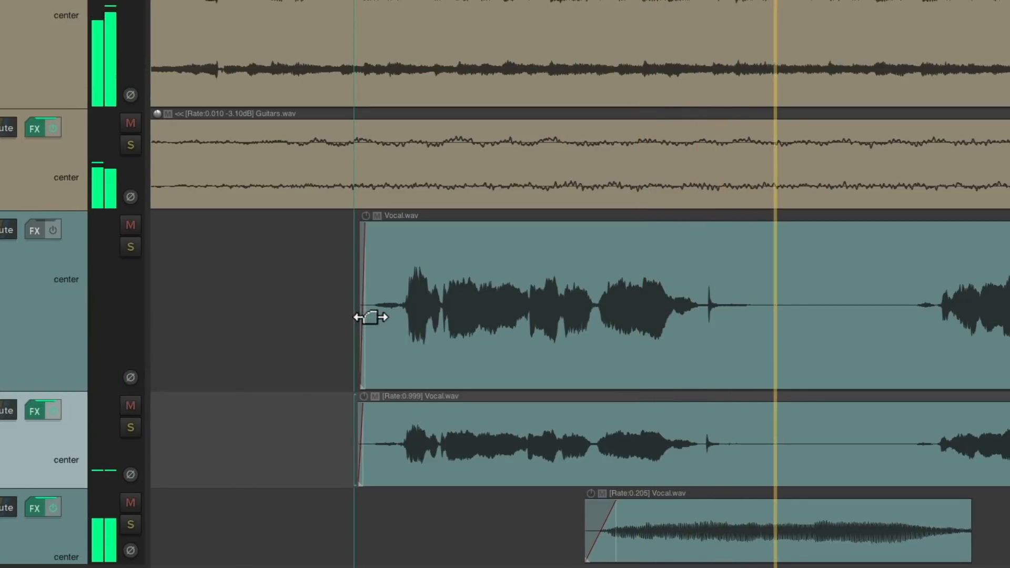
{"action": "scroll", "coordinate": [443, 314], "scroll_direction": "down", "scroll_amount": 3}
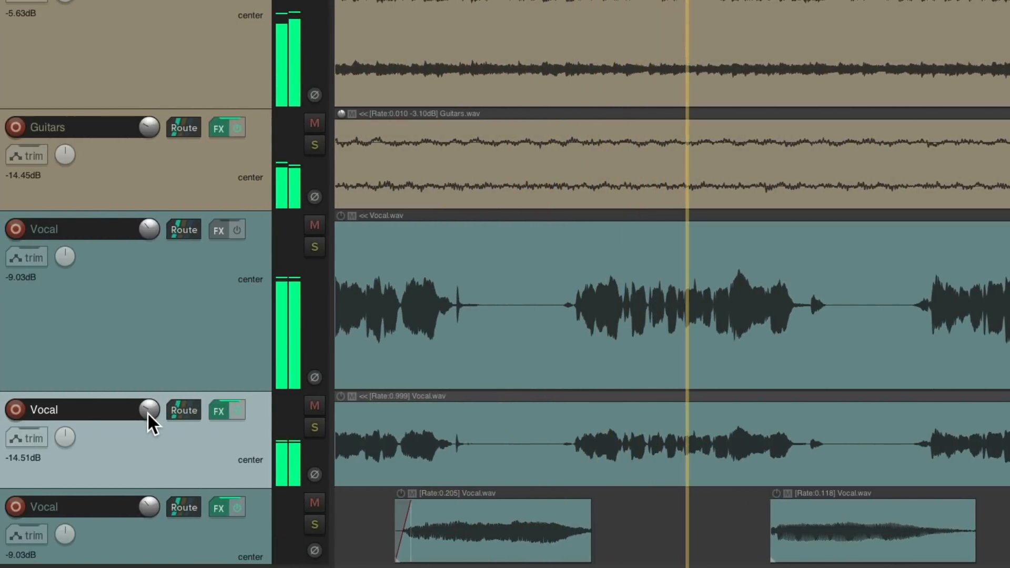
{"action": "scroll", "coordinate": [612, 365], "scroll_direction": "up", "scroll_amount": 3}
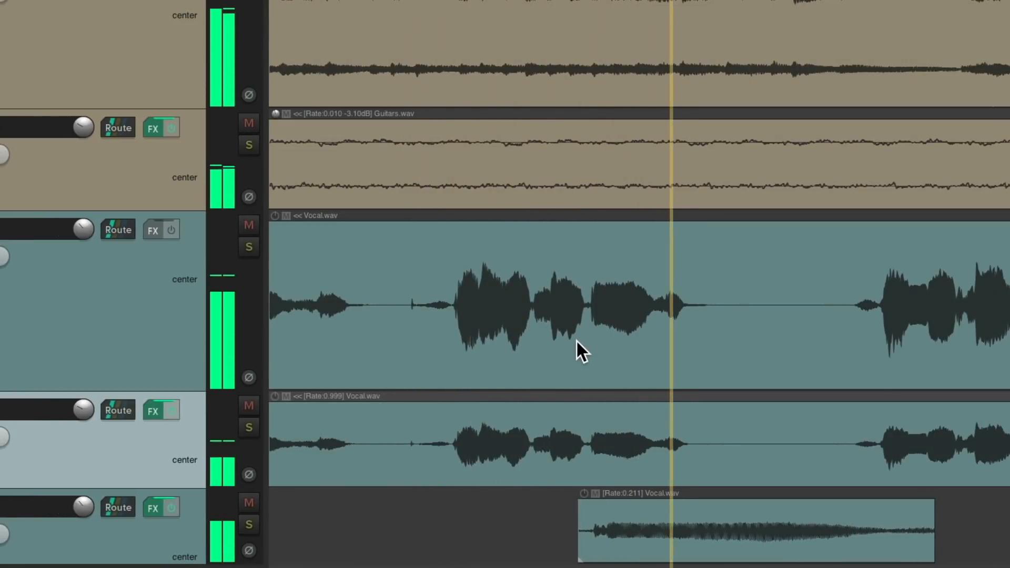
{"action": "key", "text": "space"}
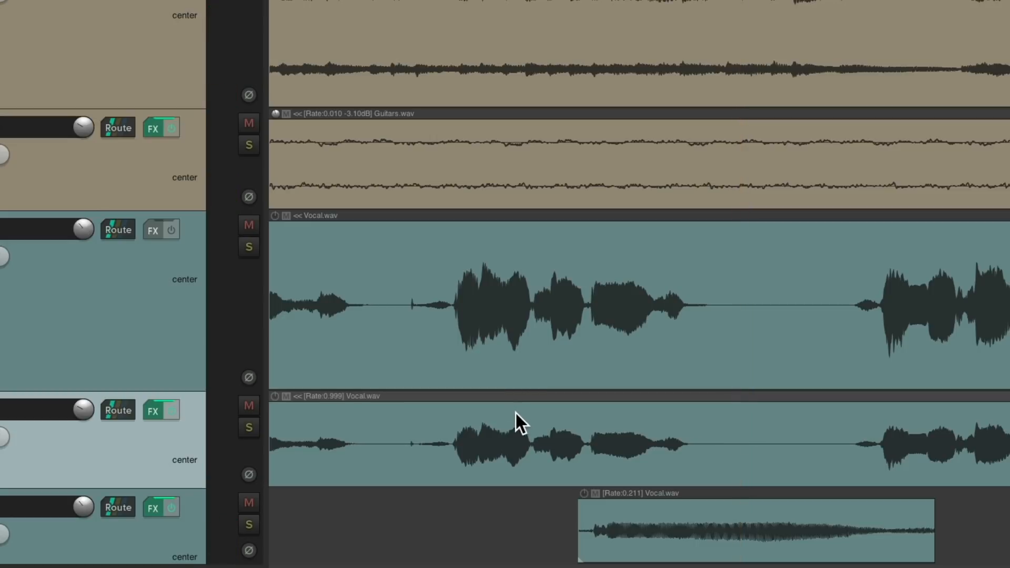
Step: Add ReaComp to the duplicated Vocal track and place it before the Channel Time Delayer
{"action": "left_click", "coordinate": [153, 411]}
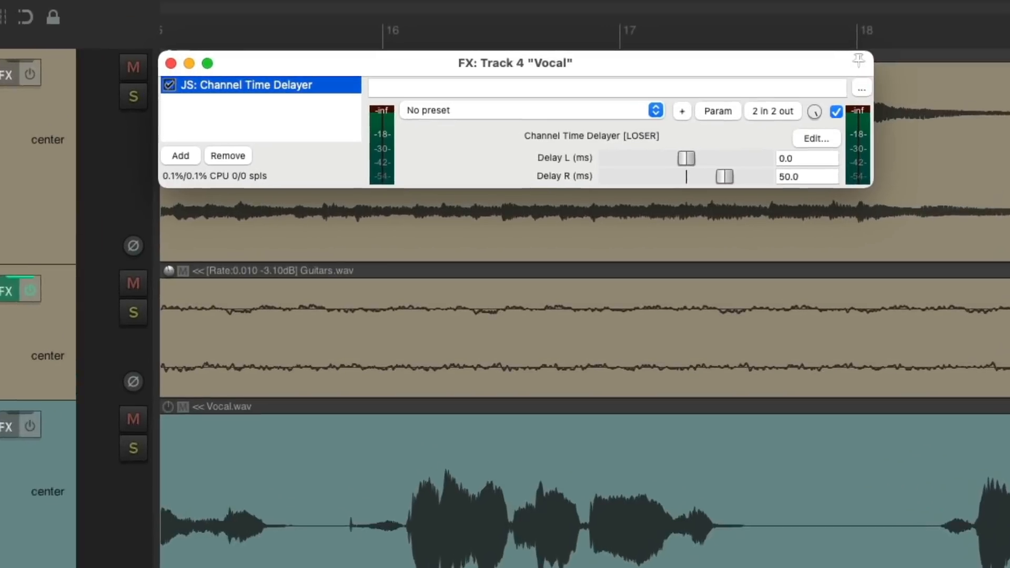
{"action": "double_click", "coordinate": [313, 132]}
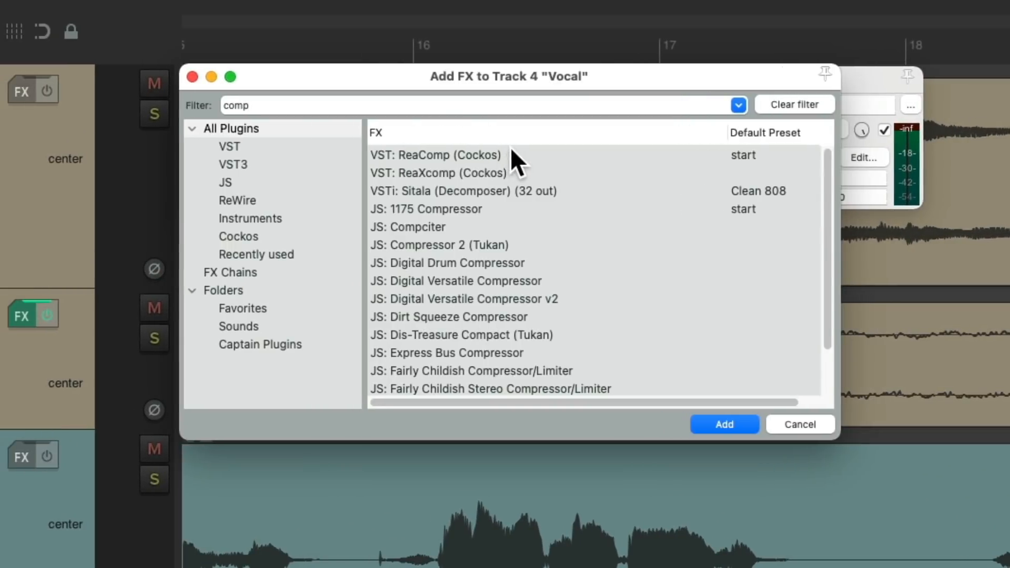
{"action": "left_click", "coordinate": [513, 154]}
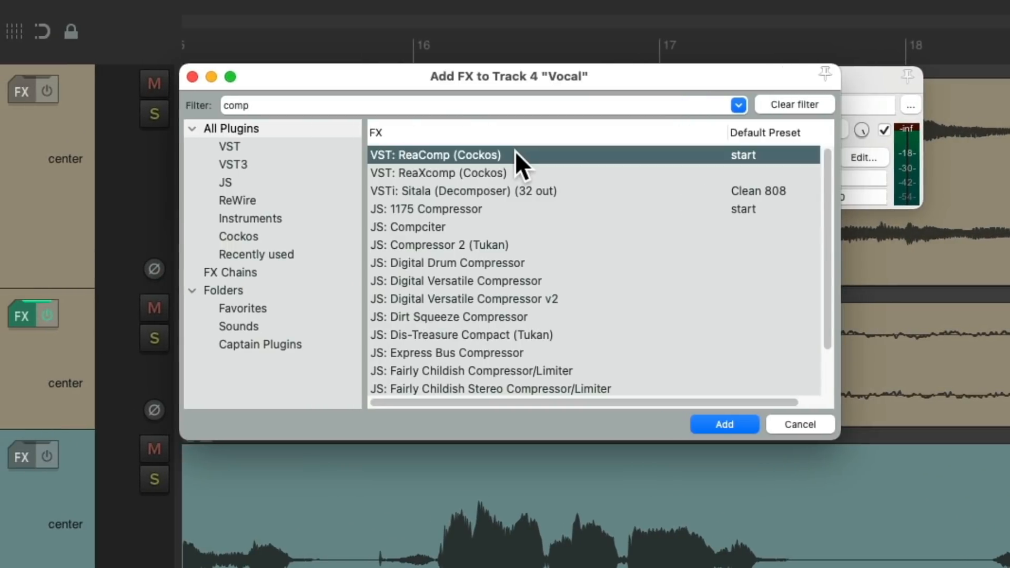
{"action": "double_click", "coordinate": [516, 155]}
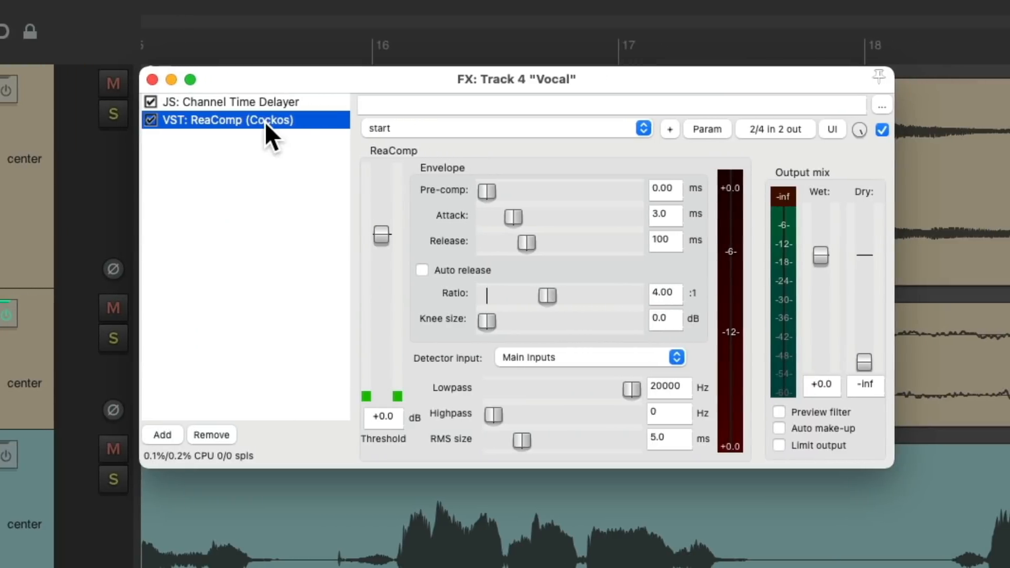
{"action": "left_click_drag", "start_coordinate": [264, 122], "coordinate": [264, 106]}
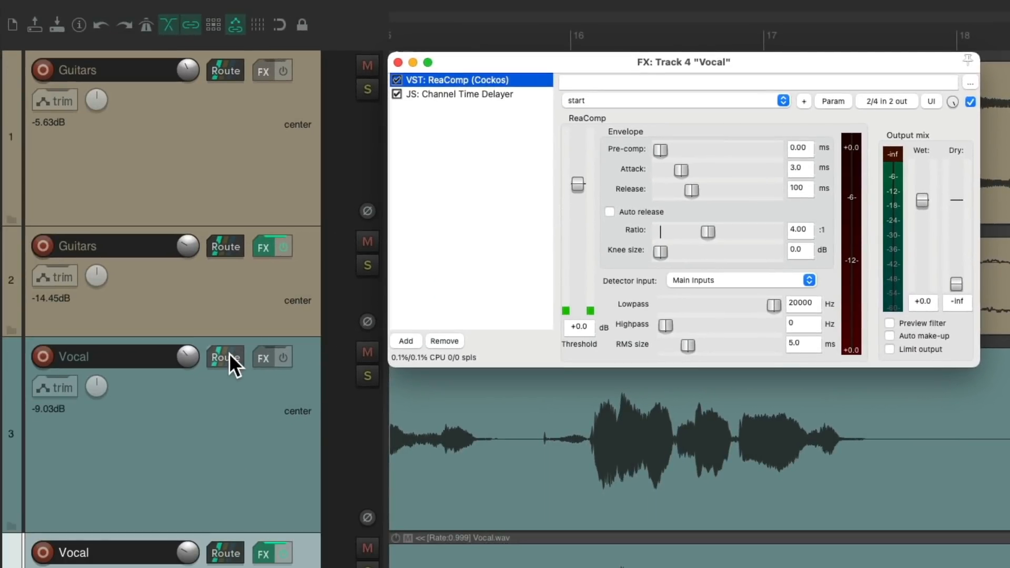
Step: Send the original Vocal track to ReaComp's sidechain on channels 3/4 and set the detector input to Auxiliary Inputs
{"action": "left_click_drag", "start_coordinate": [229, 354], "coordinate": [750, 269]}
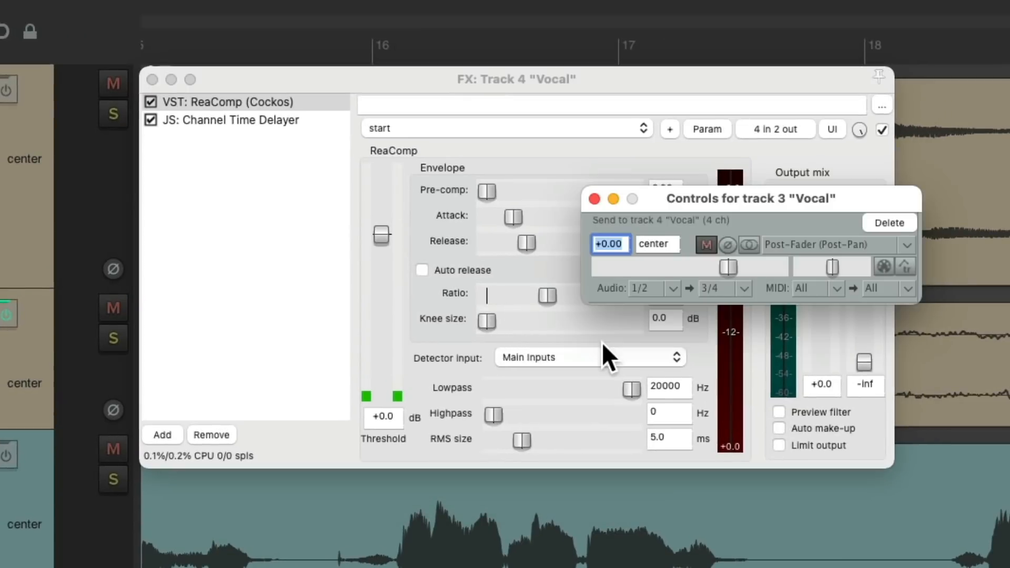
{"action": "left_click", "coordinate": [594, 199]}
{"action": "left_click", "coordinate": [566, 355]}
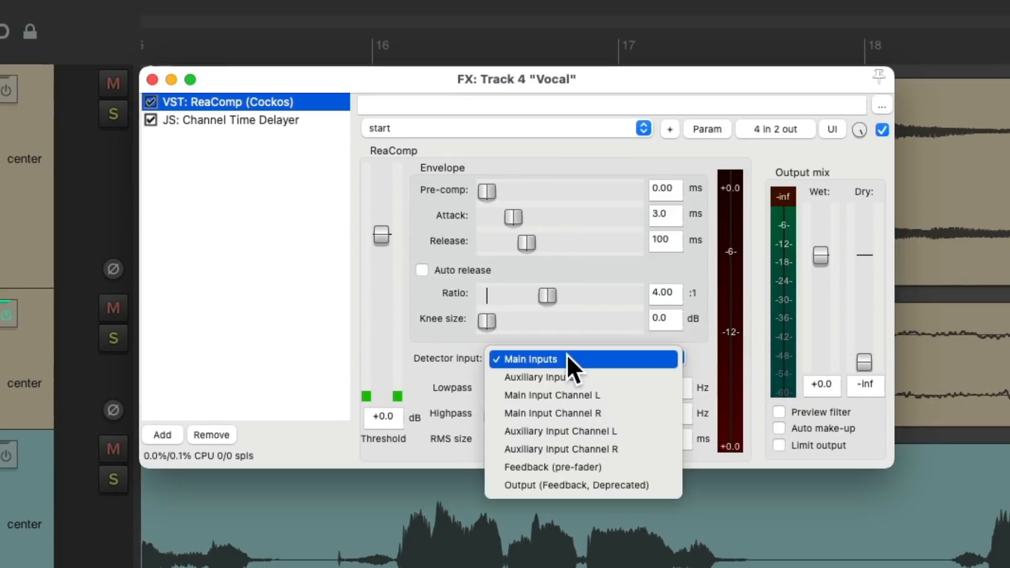
{"action": "left_click", "coordinate": [597, 375]}
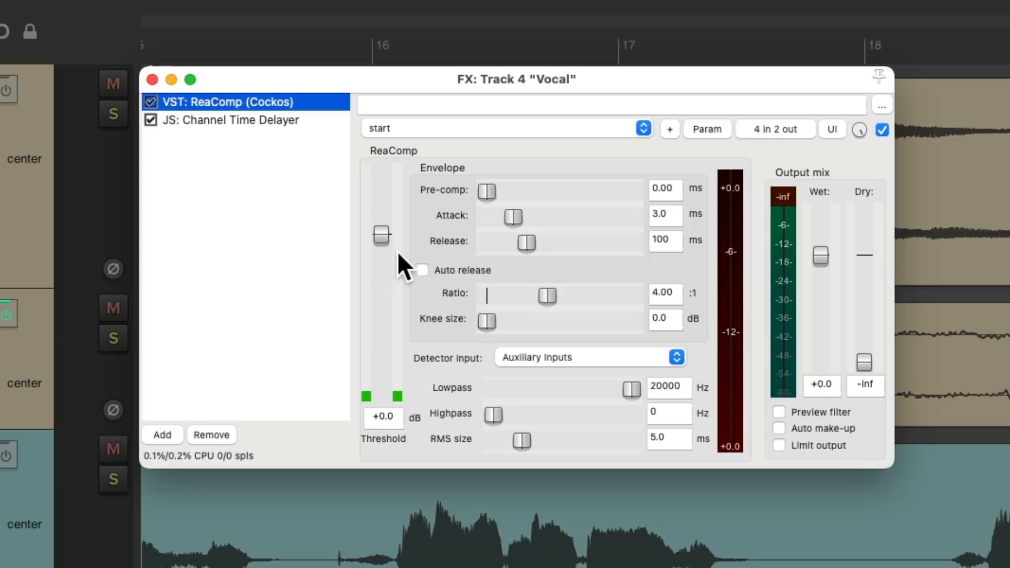
Step: Lower ReaComp's threshold to about -38.1 dB during playback so the original vocal ducks the duplicated layer
{"action": "key", "text": "space"}
{"action": "left_click_drag", "start_coordinate": [380, 237], "coordinate": [382, 304]}
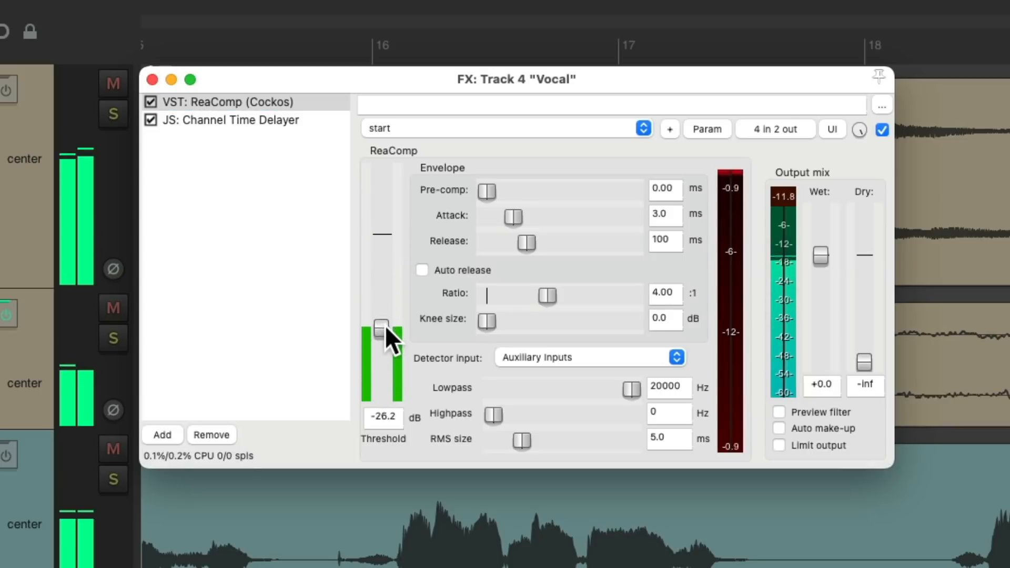
{"action": "mouse_move", "coordinate": [386, 340]}
{"action": "left_mouse_down"}
{"action": "mouse_move", "coordinate": [375, 356]}
{"action": "mouse_move", "coordinate": [377, 341]}
{"action": "left_mouse_up"}
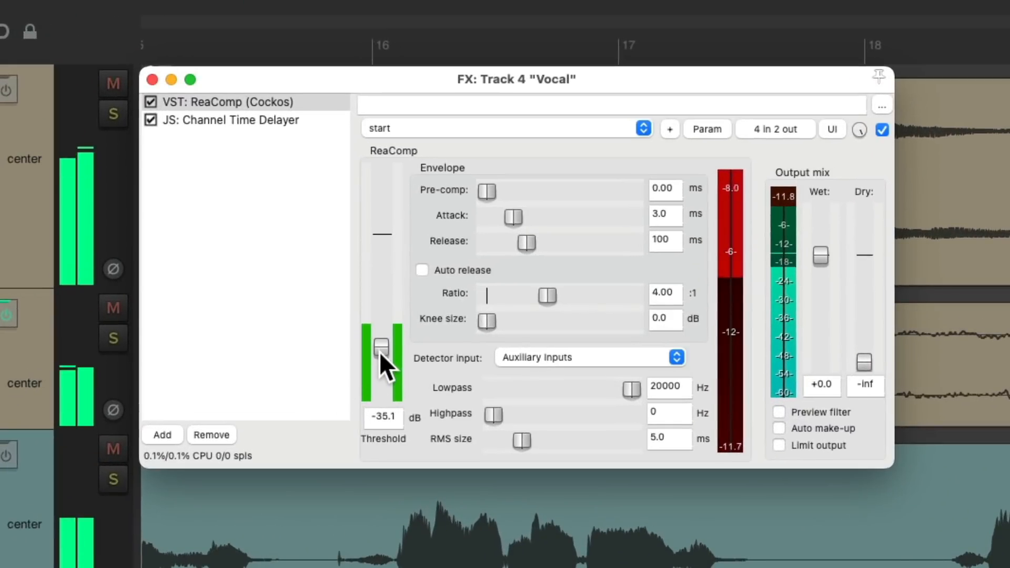
{"action": "left_click_drag", "start_coordinate": [380, 351], "coordinate": [380, 355]}
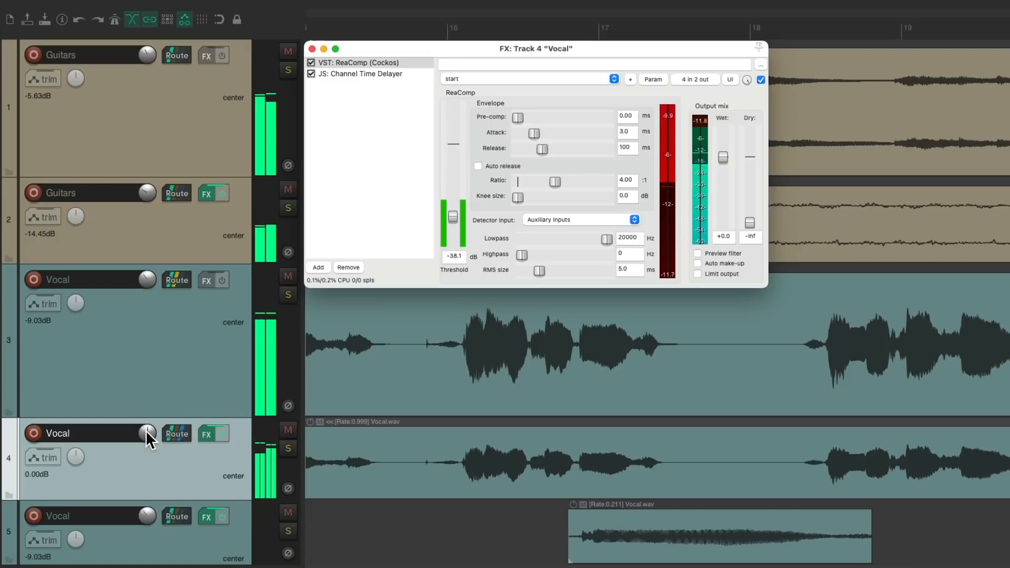
Step: Set the duplicated Vocal track's volume to about -9.5 dB and fine-tune its ReaComp threshold to about -38.9 dB during playback
{"action": "left_click_drag", "start_coordinate": [146, 430], "coordinate": [144, 431]}
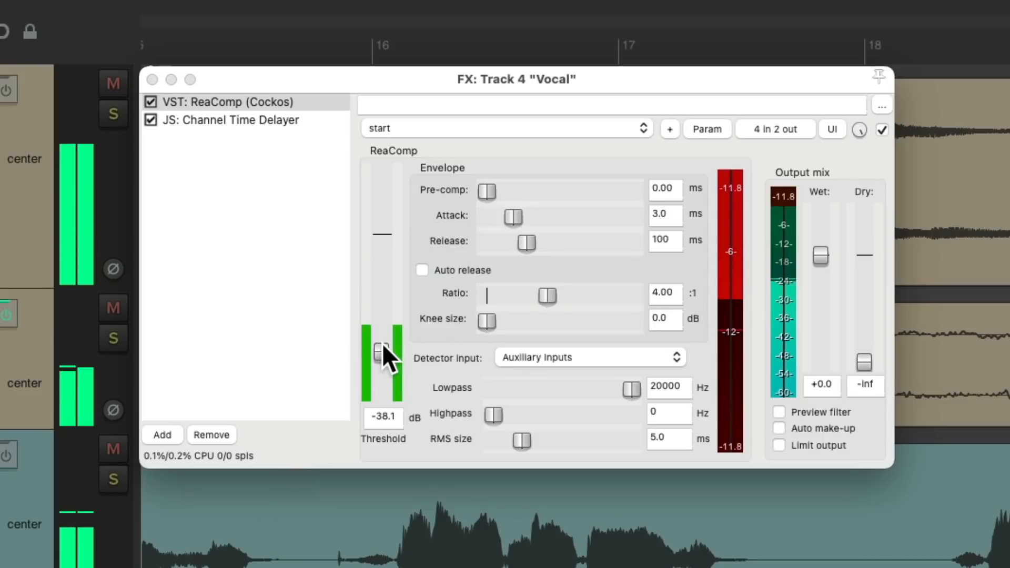
{"action": "left_click_drag", "start_coordinate": [381, 343], "coordinate": [377, 343]}
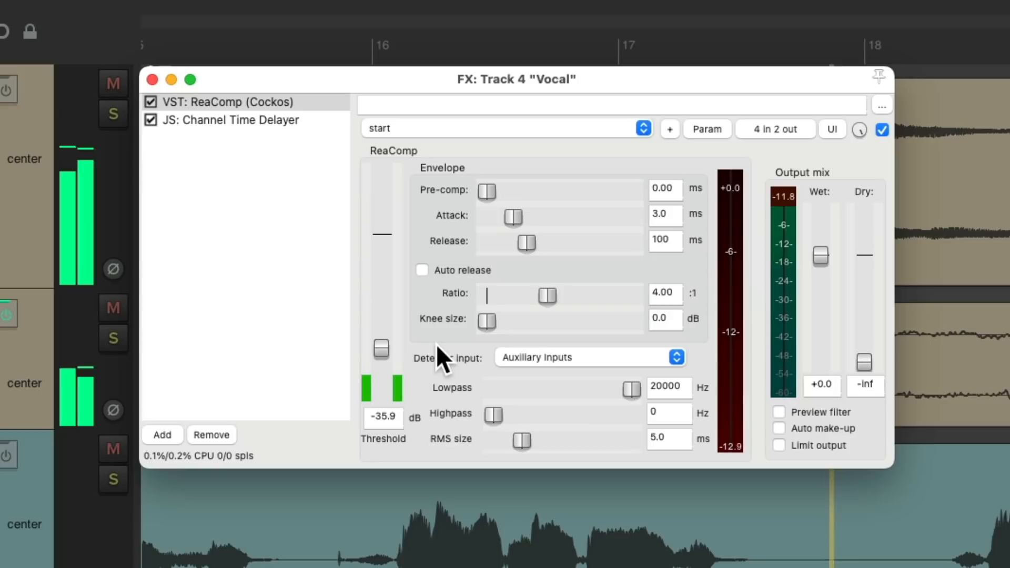
{"action": "left_click_drag", "start_coordinate": [381, 349], "coordinate": [378, 358]}
Step: Set ReaComp's attack to 0.07 ms, release to 12 ms, pre-comp to 1.6 ms and threshold to about -43.1 dB, and close the effects window
{"action": "mouse_move", "coordinate": [509, 223]}
{"action": "left_mouse_down"}
{"action": "mouse_move", "coordinate": [491, 227]}
{"action": "mouse_move", "coordinate": [528, 242]}
{"action": "mouse_move", "coordinate": [513, 250]}
{"action": "mouse_move", "coordinate": [494, 222]}
{"action": "left_mouse_up"}
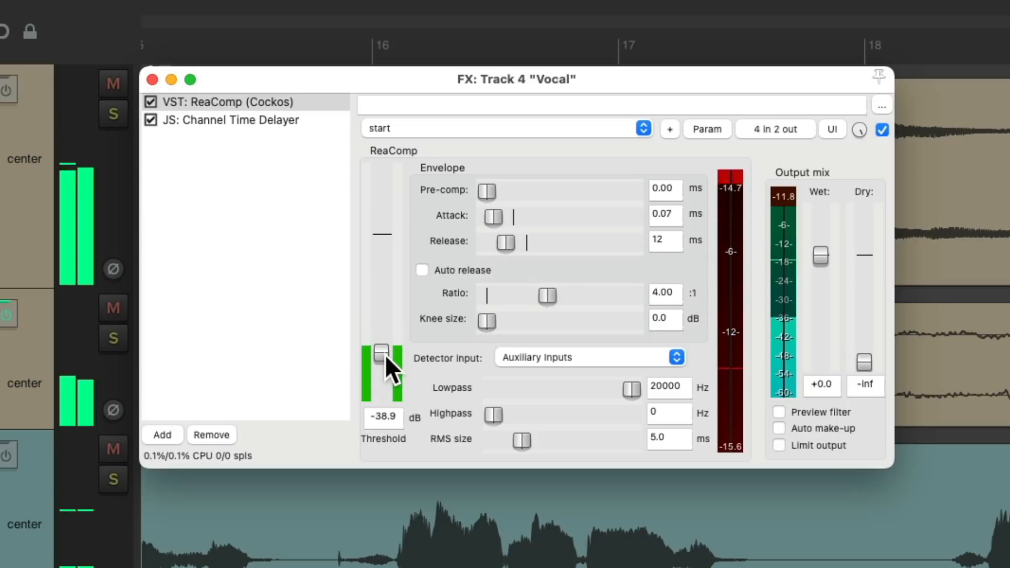
{"action": "left_click_drag", "start_coordinate": [500, 193], "coordinate": [514, 193]}
{"action": "left_click_drag", "start_coordinate": [380, 355], "coordinate": [381, 359]}
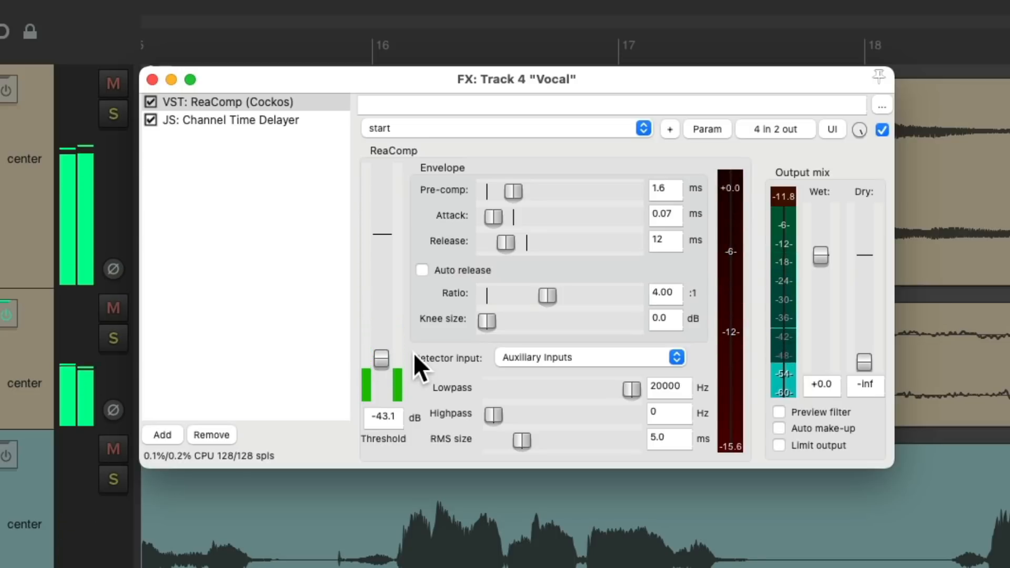
{"action": "left_click", "coordinate": [152, 80]}
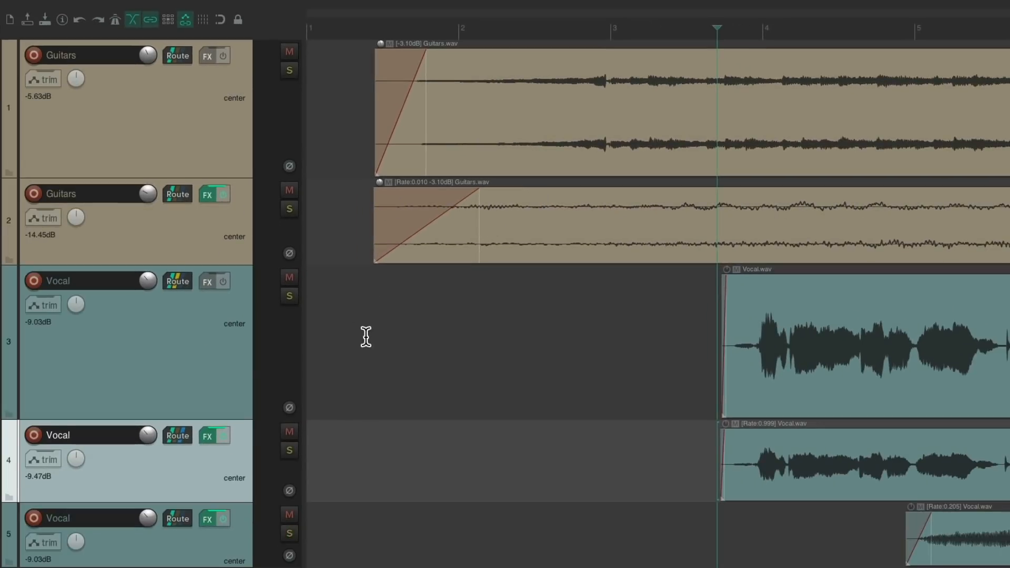
Step: Play the full mix from just before the first guitar item to hear all the background layers together
{"action": "left_click", "coordinate": [366, 337]}
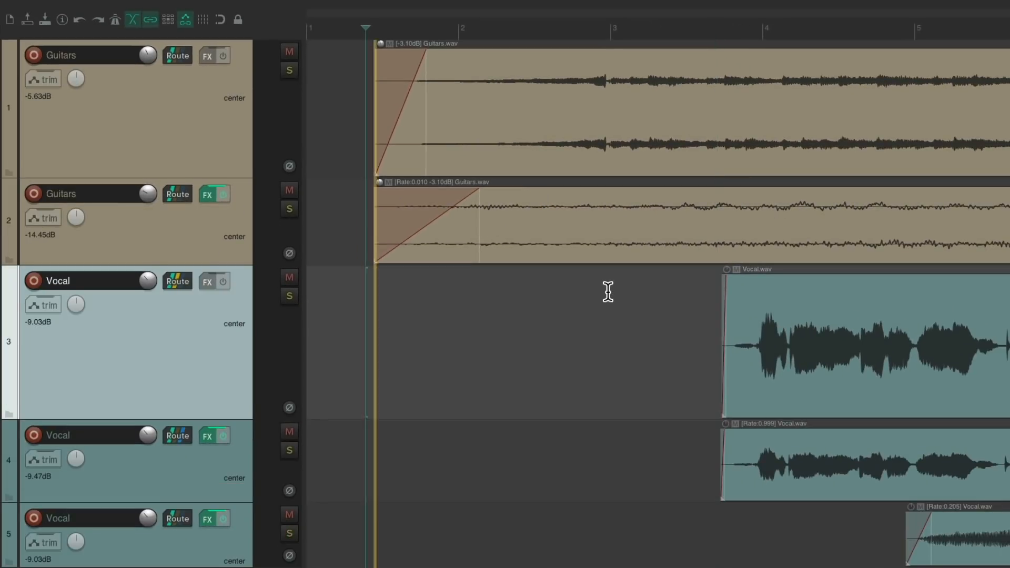
{"action": "key", "text": "space"}
{"action": "scroll", "coordinate": [604, 290], "scroll_direction": "down", "scroll_amount": 6}
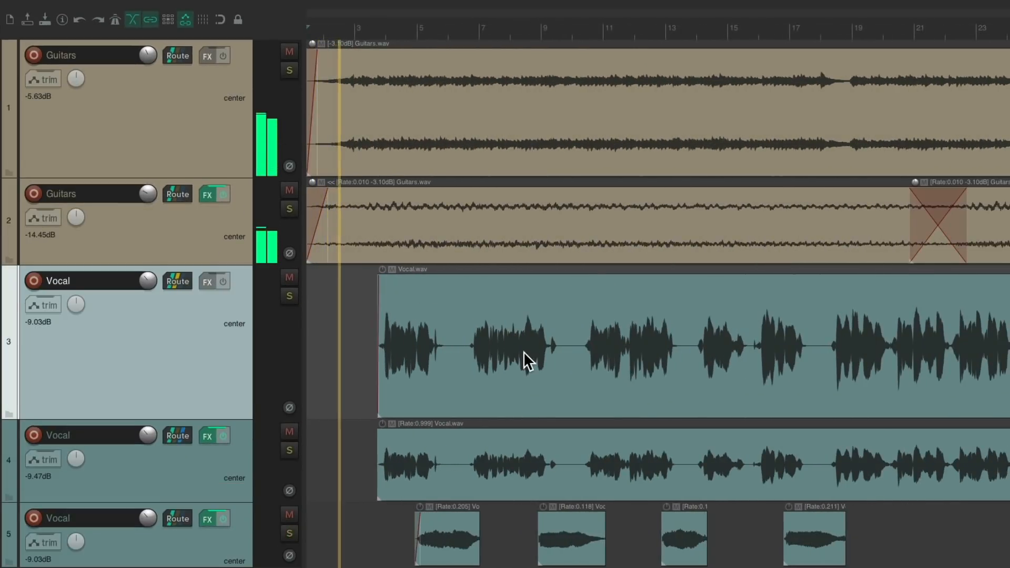